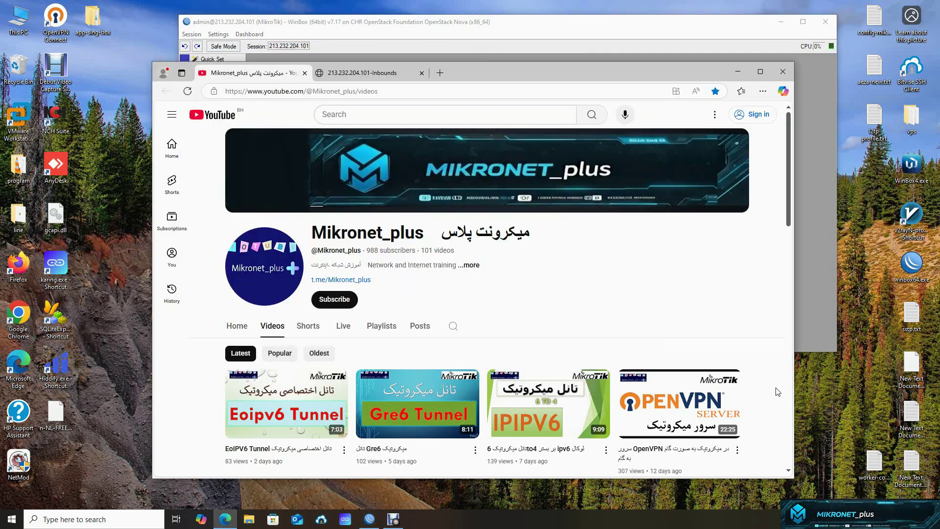
- Review the running alireza7/x-ui container and its settings in the Container list
left_click(773, 392)
scroll(414, 437, "up", 2)
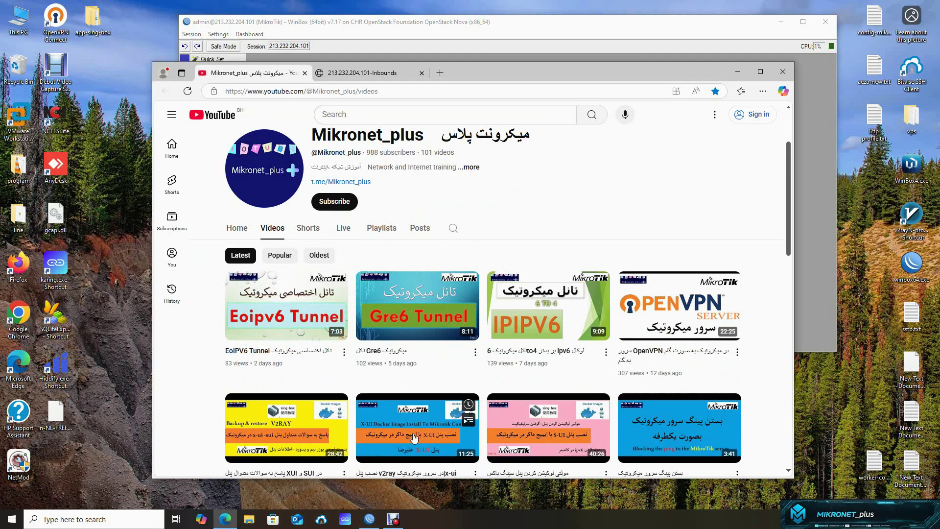
left_click(819, 135)
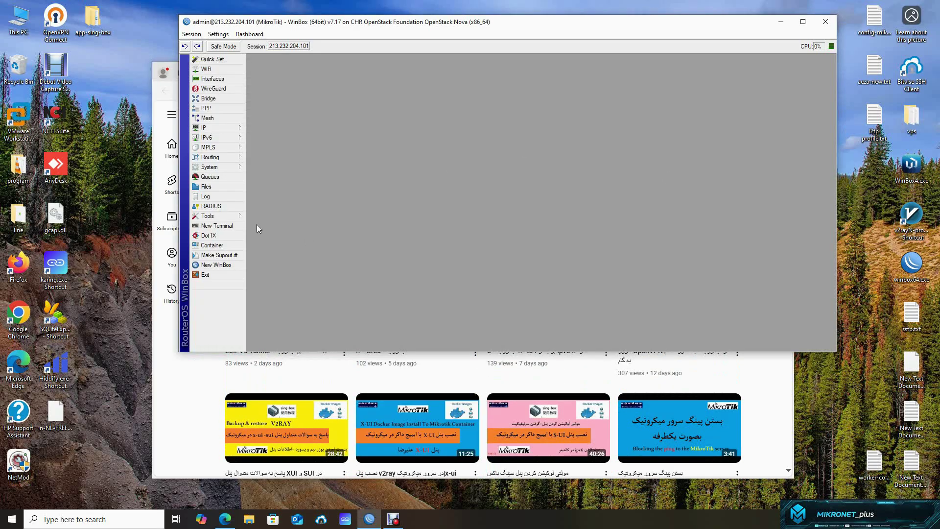
left_click(212, 245)
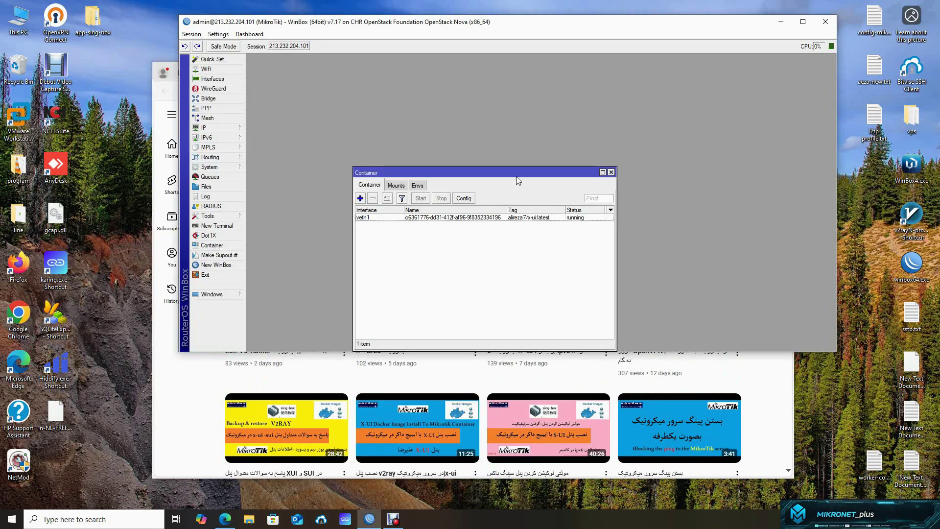
left_click_drag(516, 175, 533, 139)
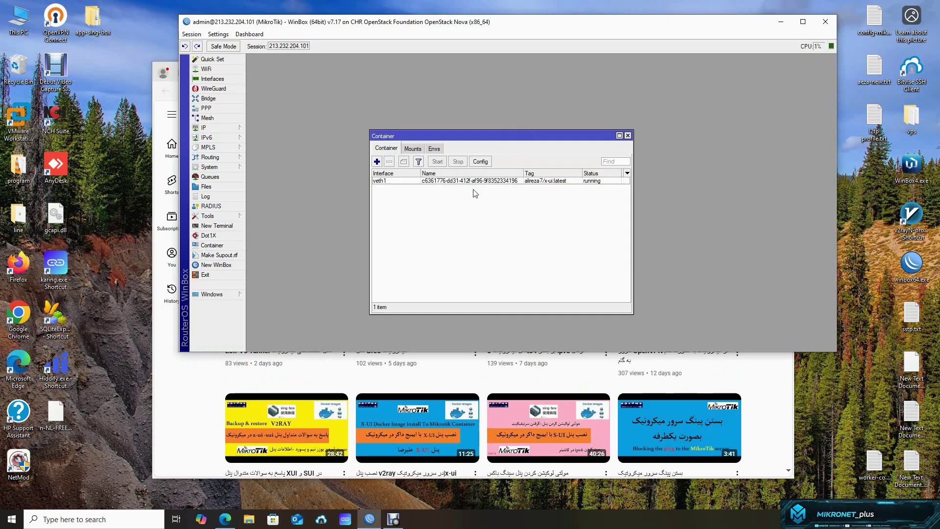
left_click(480, 162)
left_click_drag(537, 216, 462, 214)
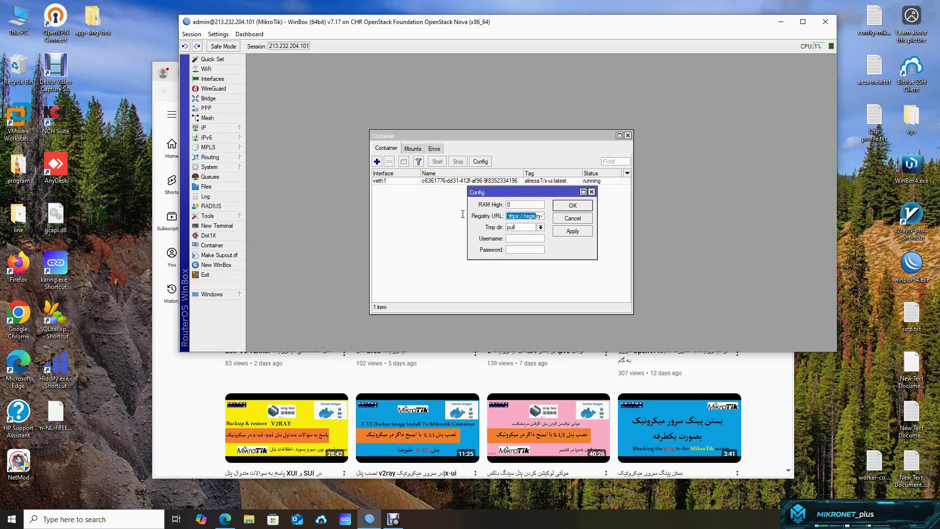
left_click(564, 218)
left_click(431, 182)
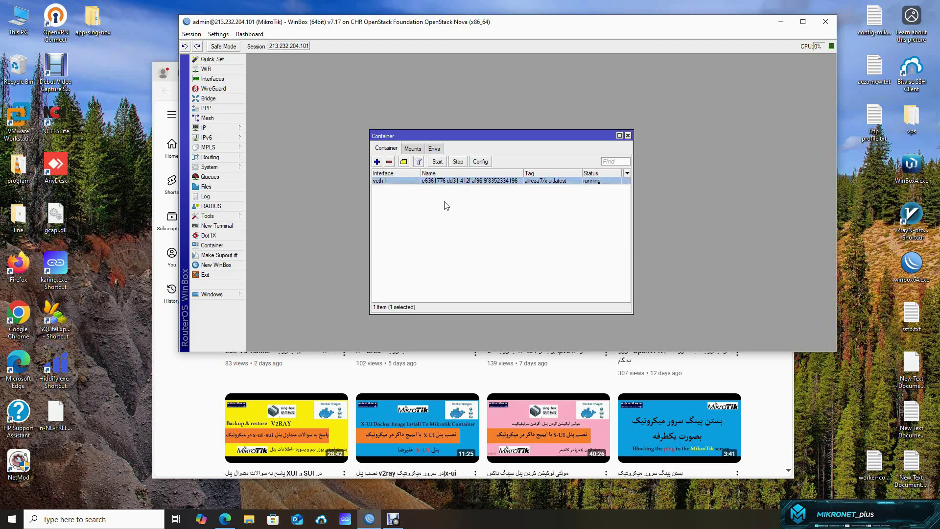
left_click(447, 206)
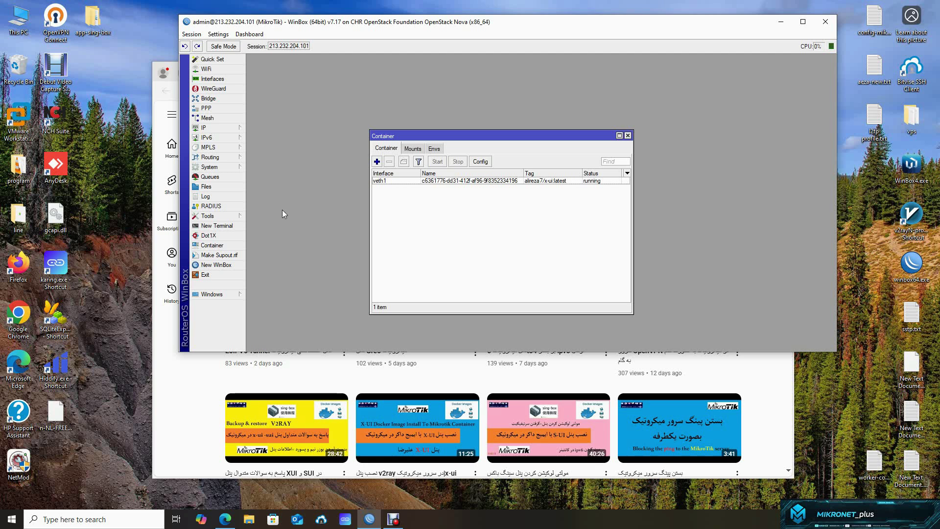
- Inspect veth1 under the VETH interfaces, confirming 172.17.0.2/24 with gateway 172.17.0.1
left_click(211, 78)
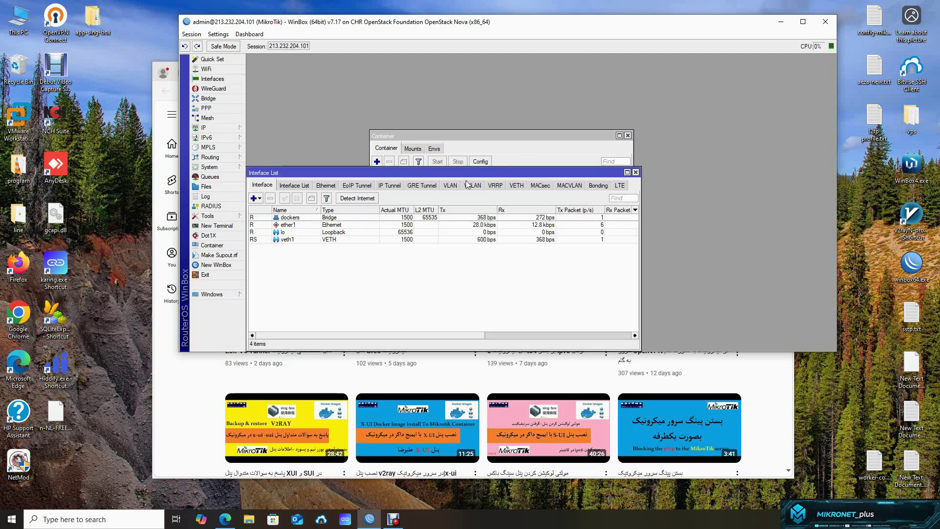
left_click(517, 185)
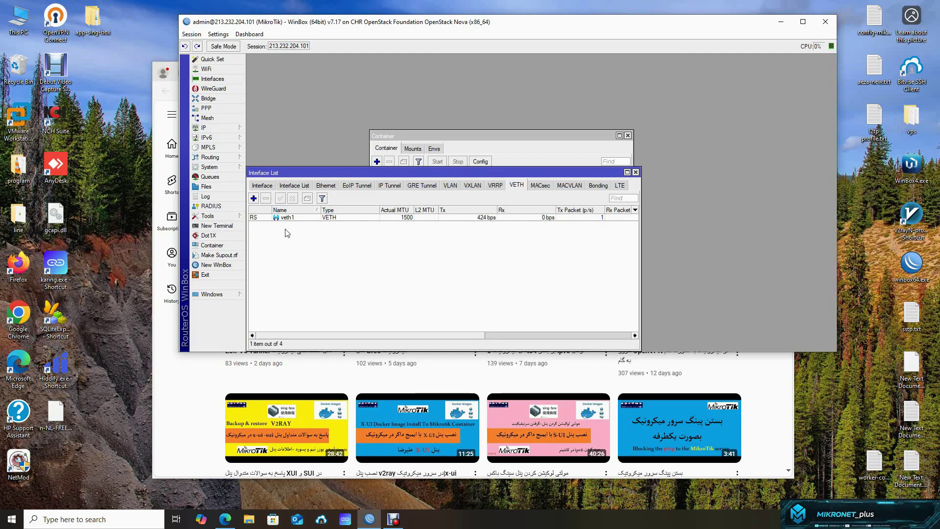
left_click(313, 218)
double_click(313, 219)
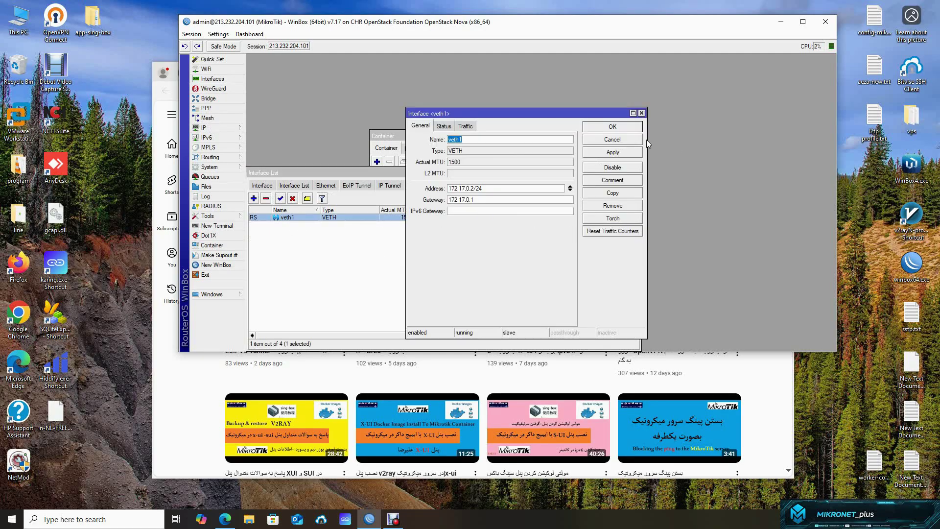
left_click(632, 144)
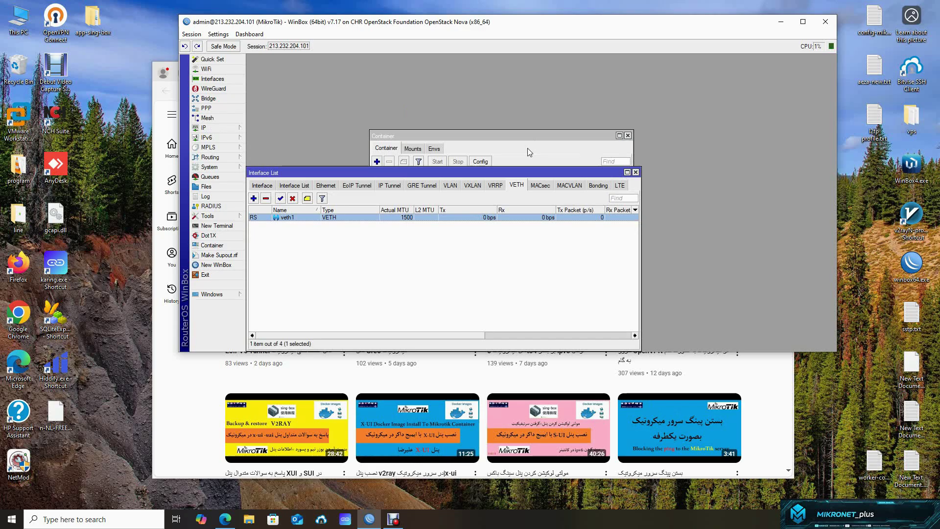
left_click(635, 172)
- Remove the 172.17.0.0/24 Src. Address from the srcnat masquerade NAT rule and save it
mouse_move(234, 128)
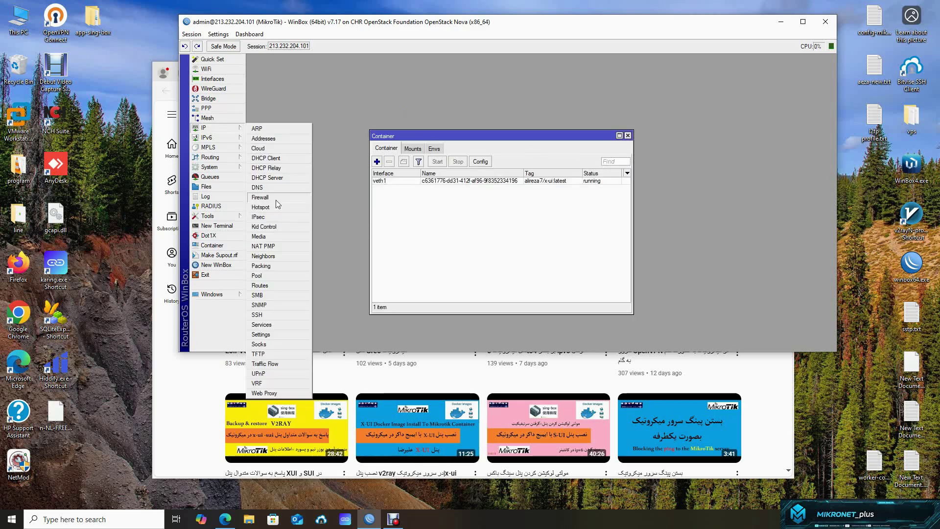
left_click(274, 196)
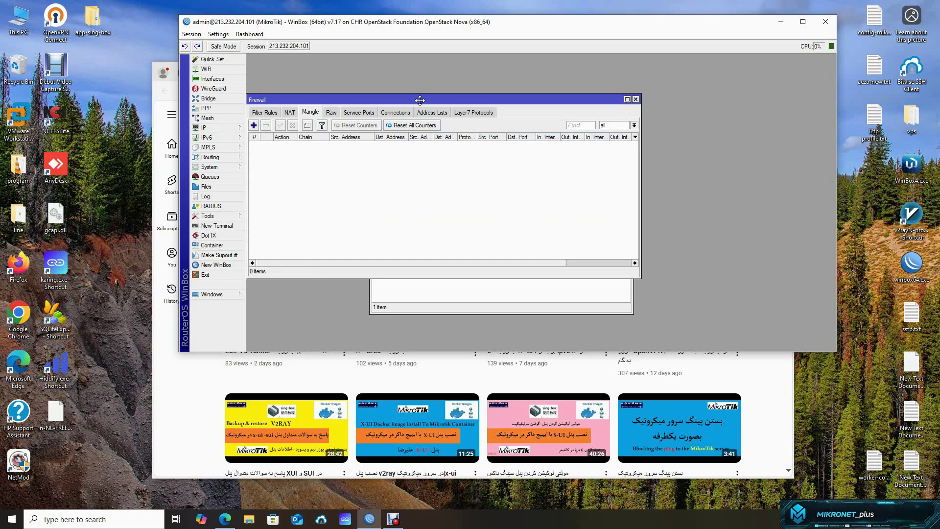
left_click_drag(431, 101, 486, 106)
left_click(341, 119)
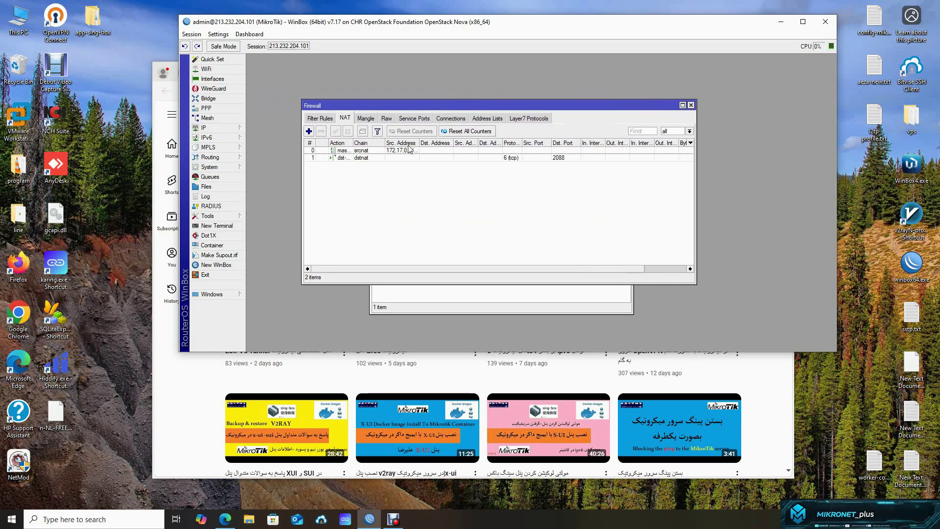
left_click(366, 152)
double_click(366, 155)
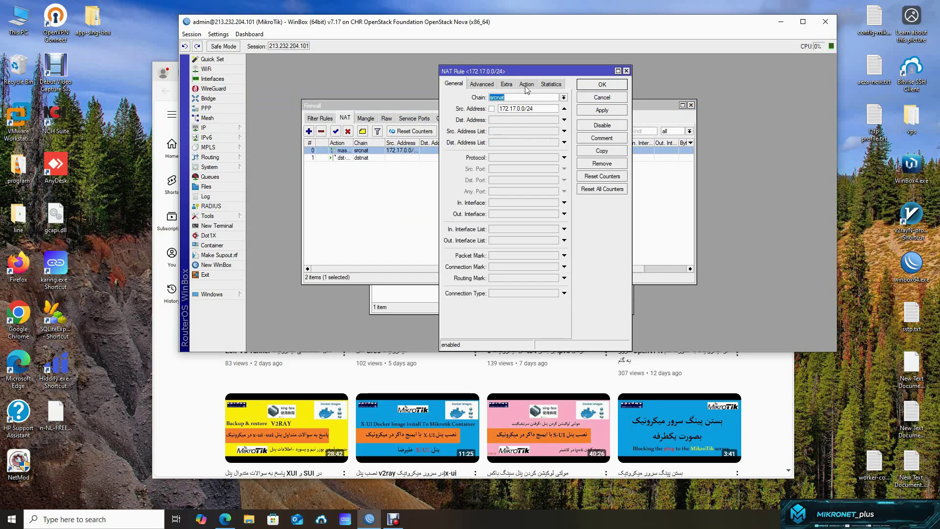
left_click(564, 108)
left_click(606, 110)
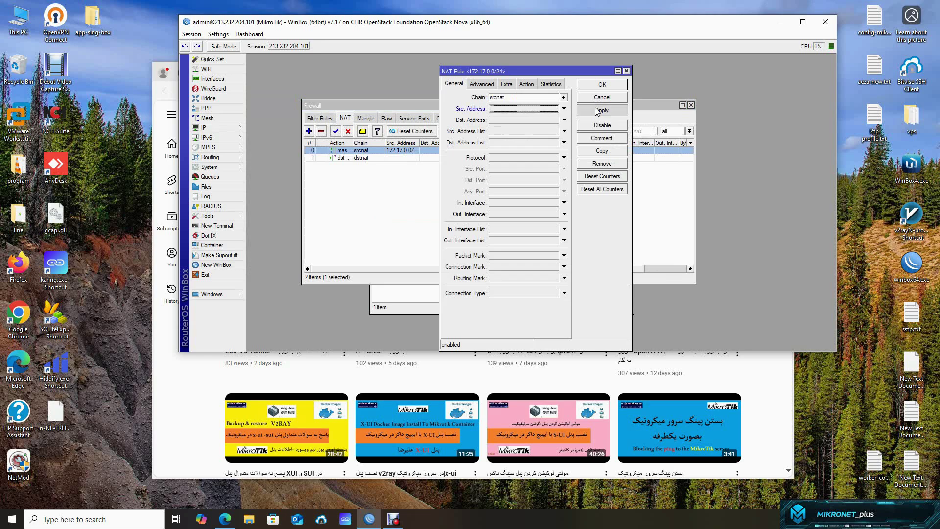
left_click(526, 84)
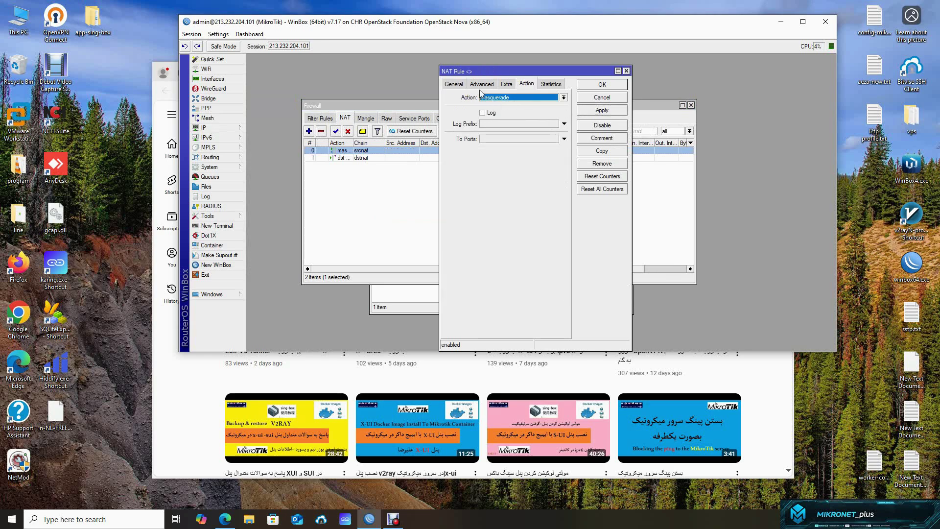
left_click(453, 83)
left_click(602, 84)
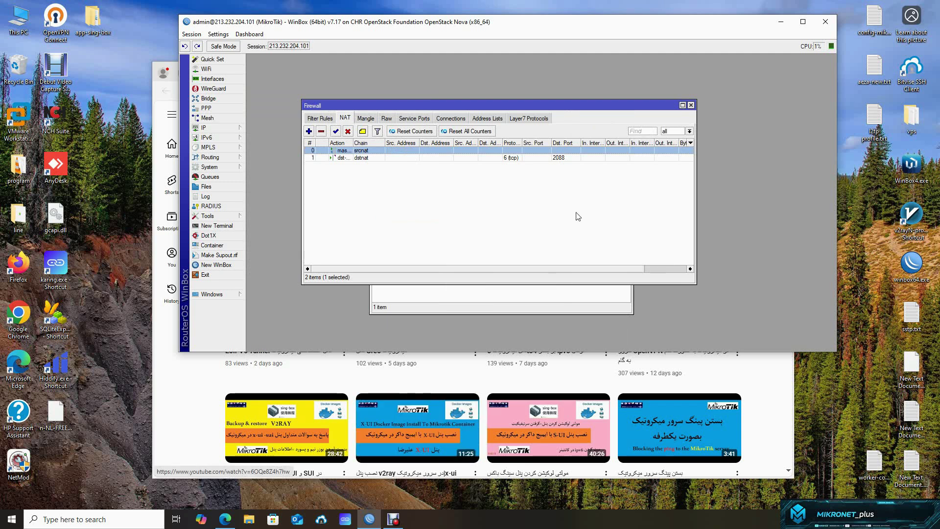
- Look over the dstnat port 2088 rule, then return to the browser
left_click(541, 159)
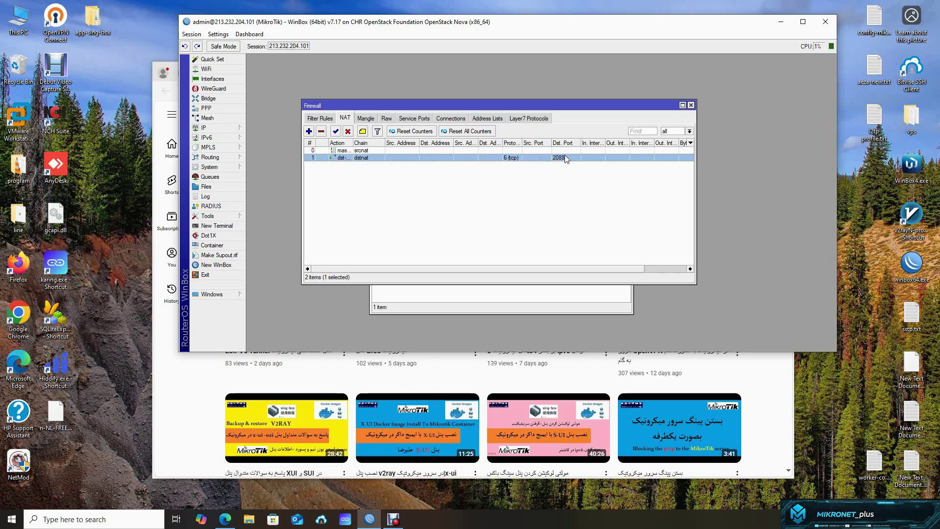
left_click(542, 200)
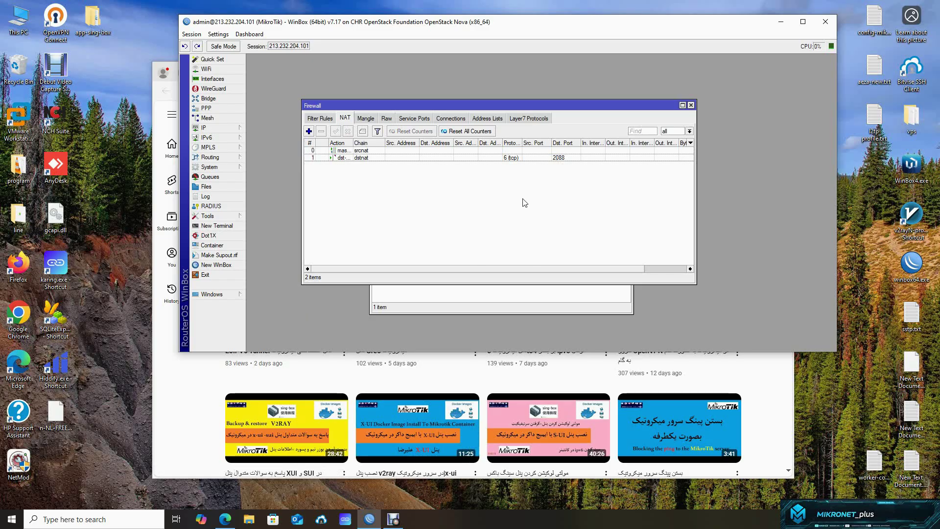
left_click(172, 442)
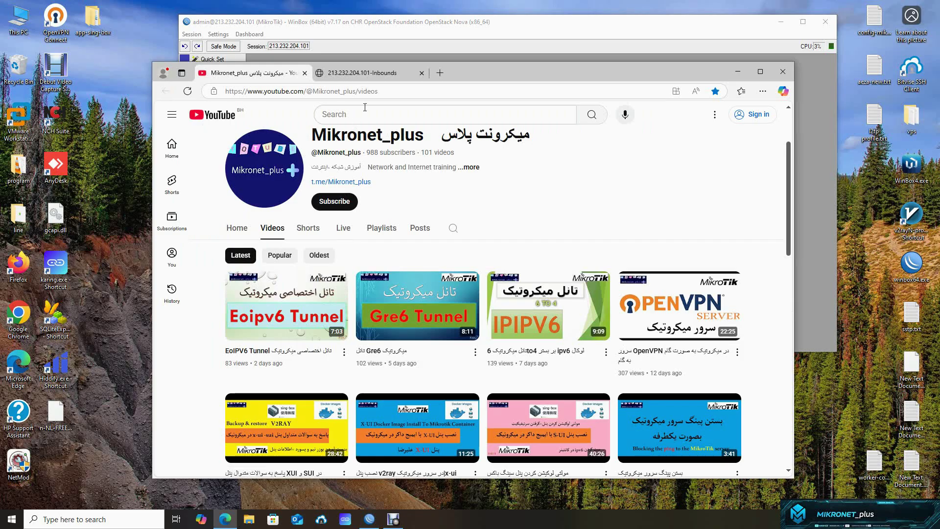
- Go to the X-UI panel's Xray Configs page
left_click(377, 73)
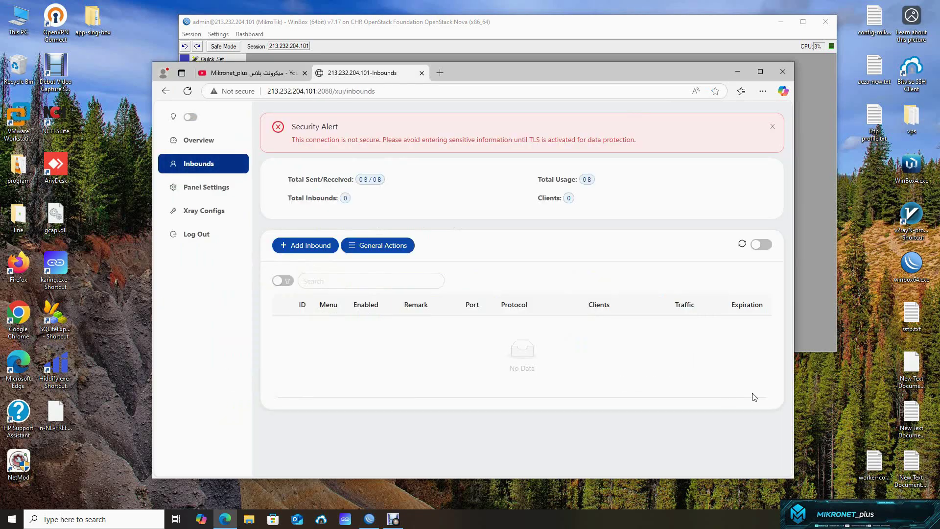
left_click(205, 213)
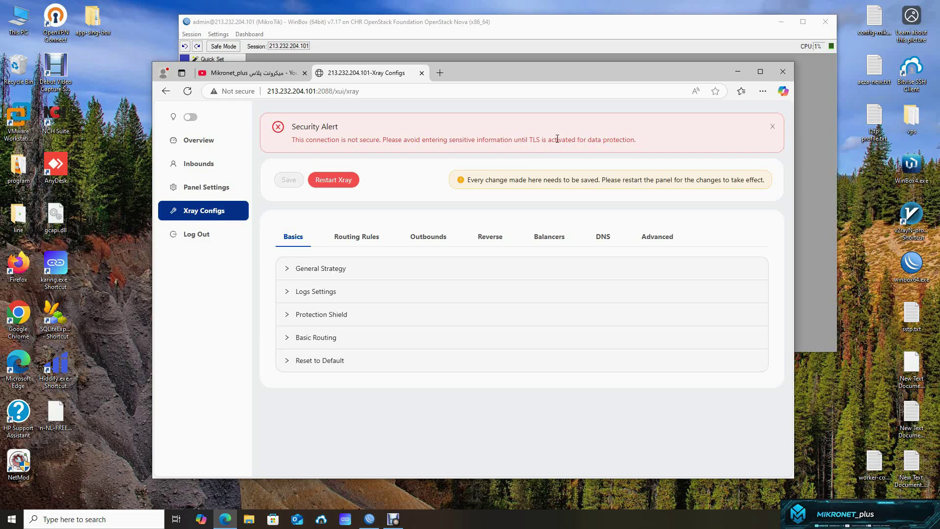
left_click_drag(588, 140, 495, 141)
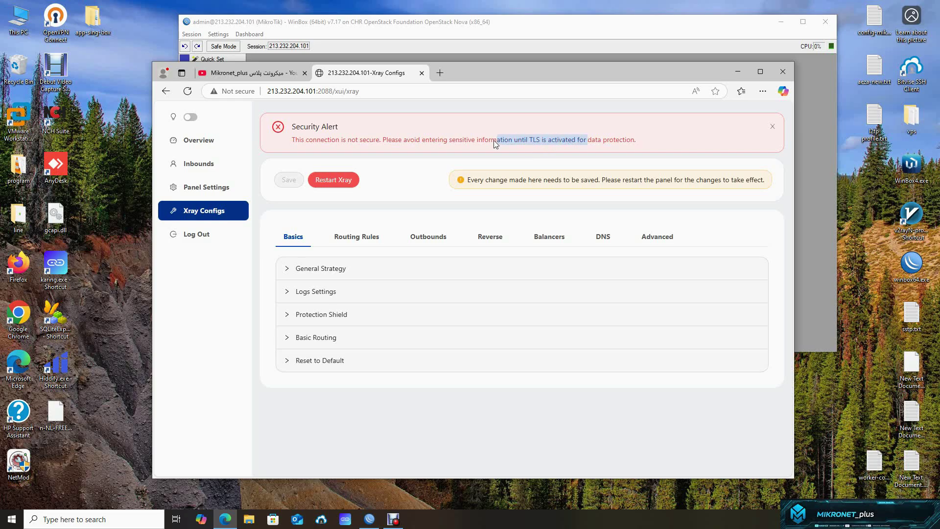
left_click(455, 143)
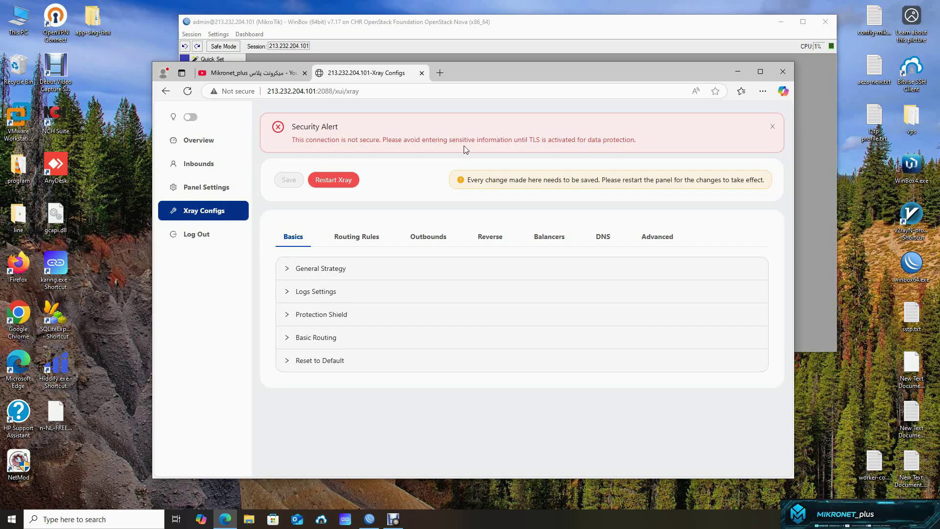
- In WinBox, disable and re-enable the dstnat port 2088 rule
left_click(822, 161)
left_click(485, 158)
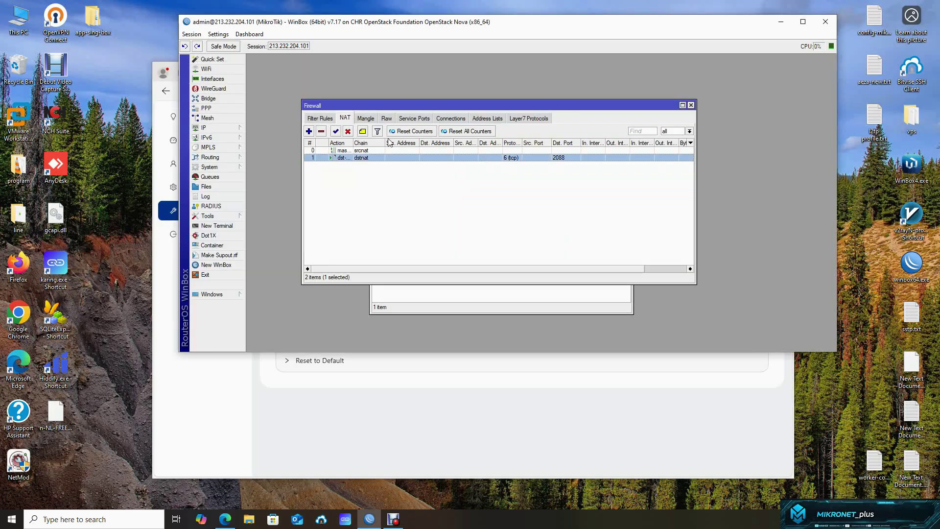
left_click(347, 131)
left_click(336, 132)
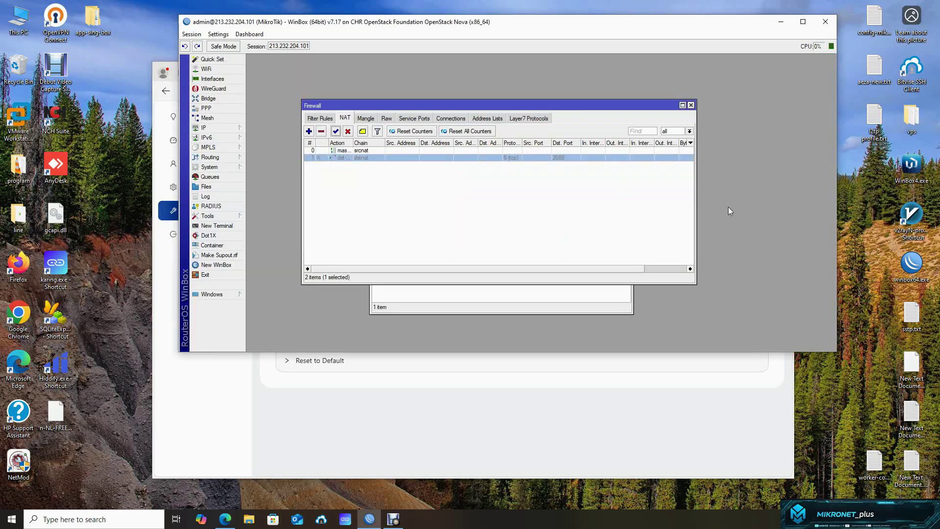
- Show the Xray Outbounds list with the direct and blocked outbounds
left_click(555, 406)
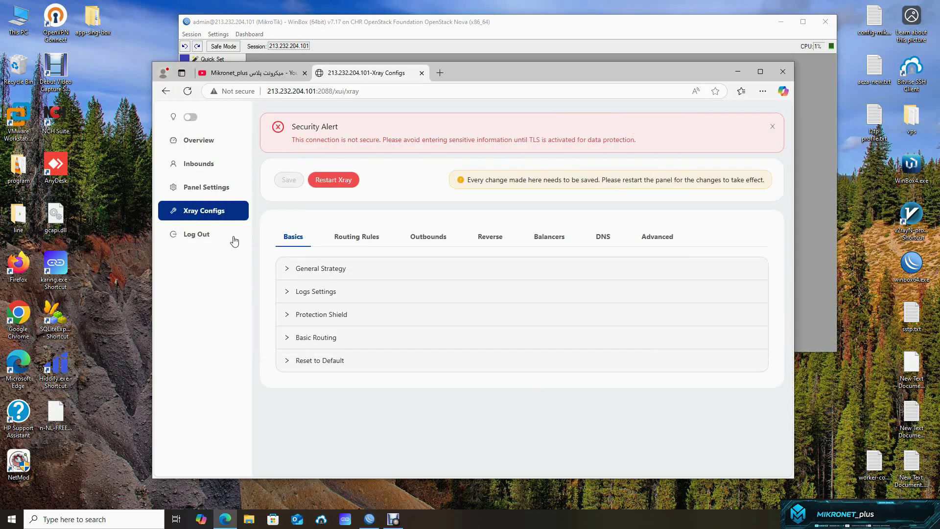
left_click(428, 237)
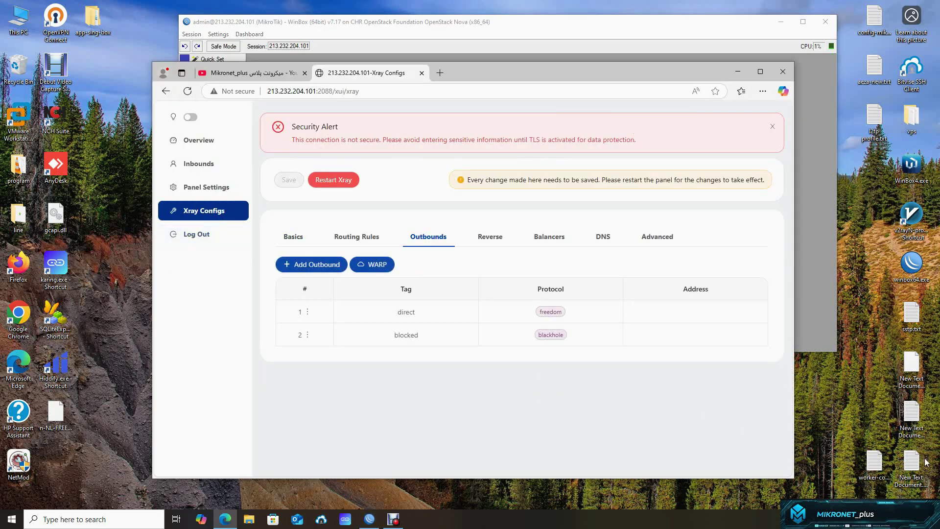
left_click(879, 465)
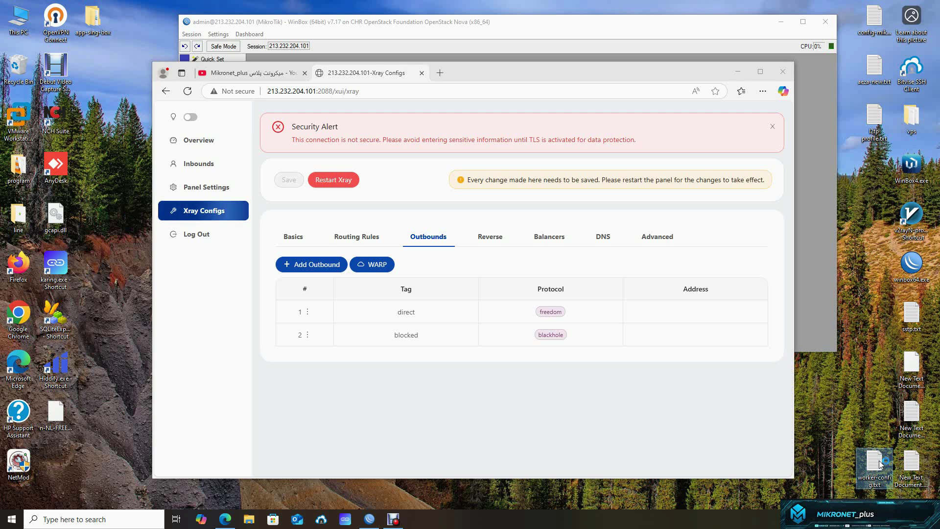
- Copy the entire vless link from worker-config.txt in Notepad2, then close the file
double_click(879, 464)
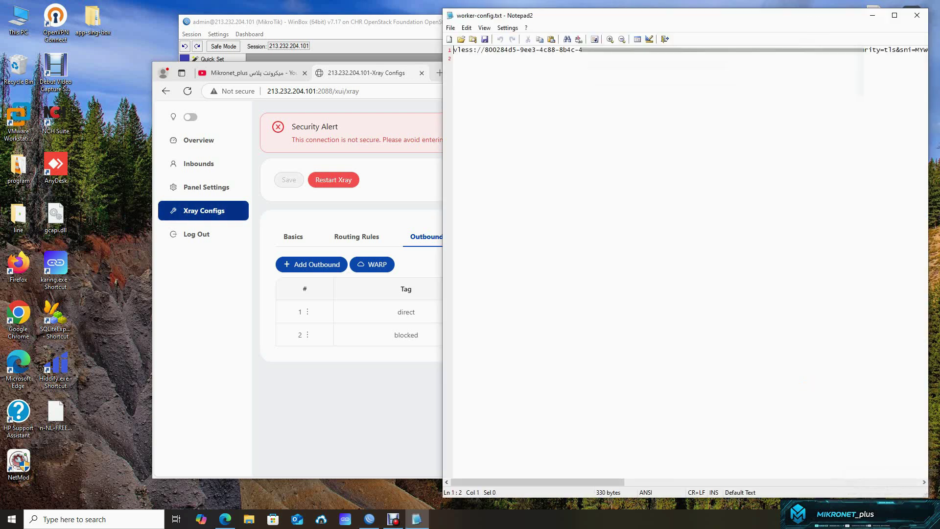
key("ctrl+a")
right_click(661, 88)
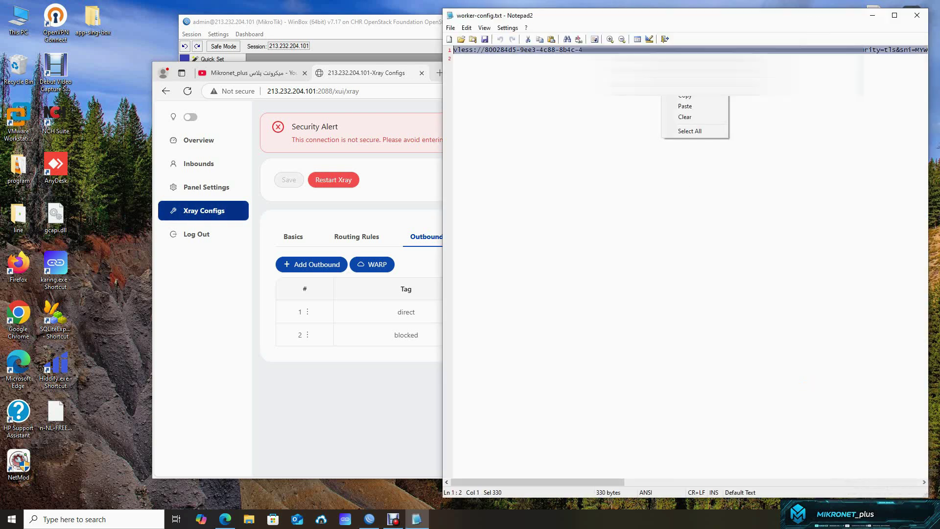
left_click(694, 96)
left_click(916, 15)
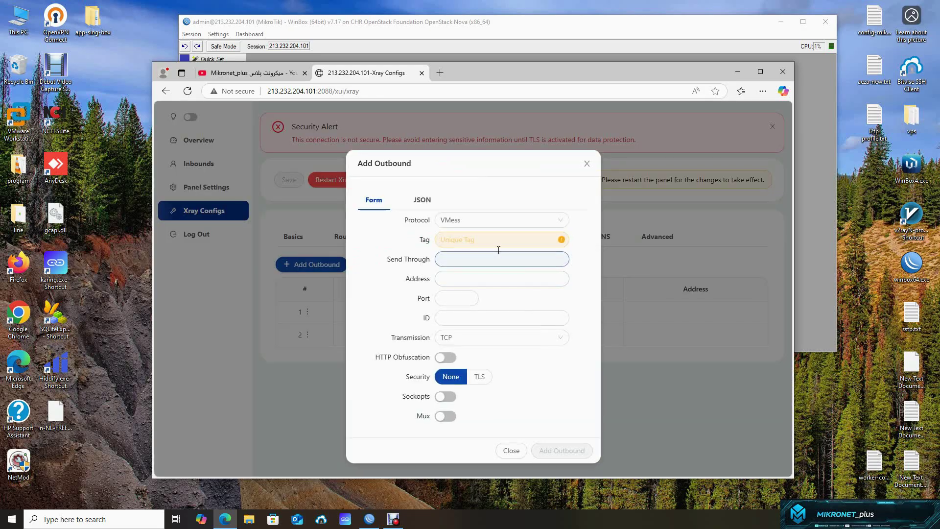
- Paste the vless link into the outbound's JSON Link field and convert it to VLESS TLS settings
left_click(421, 201)
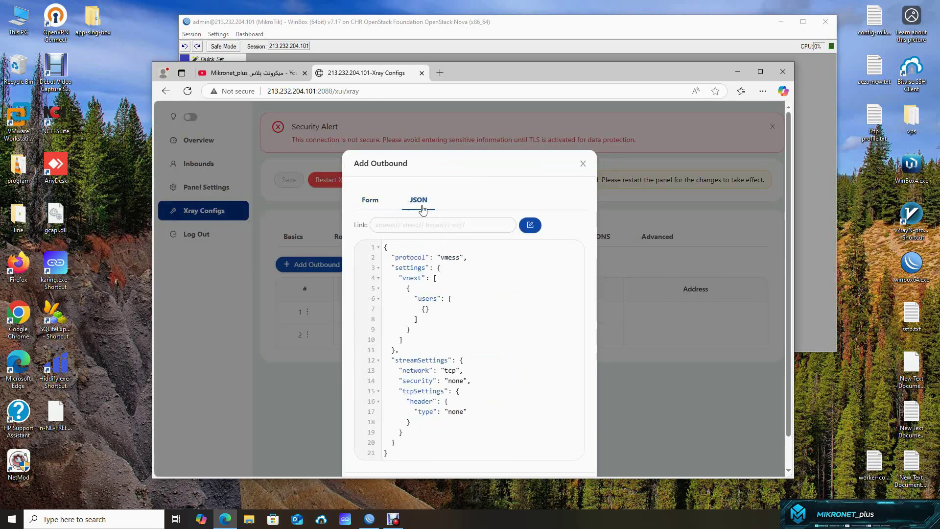
left_click(405, 228)
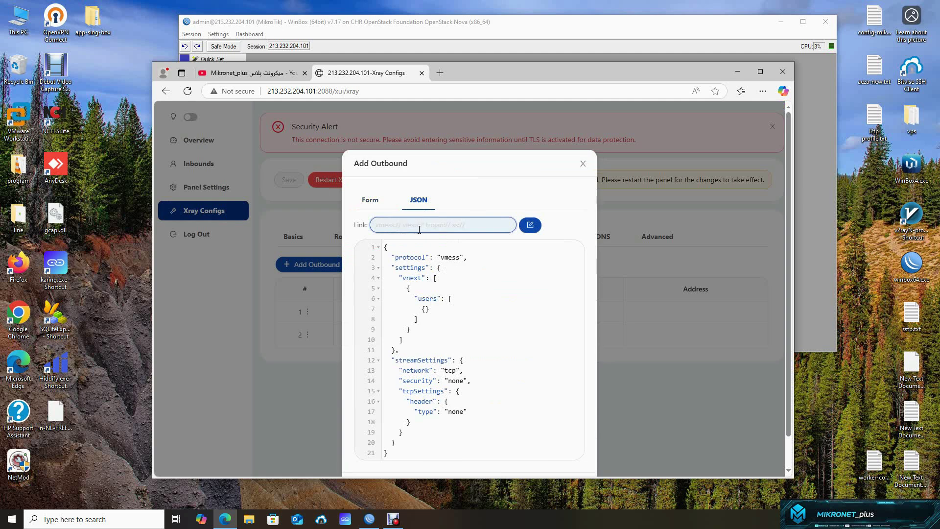
key("ctrl+v")
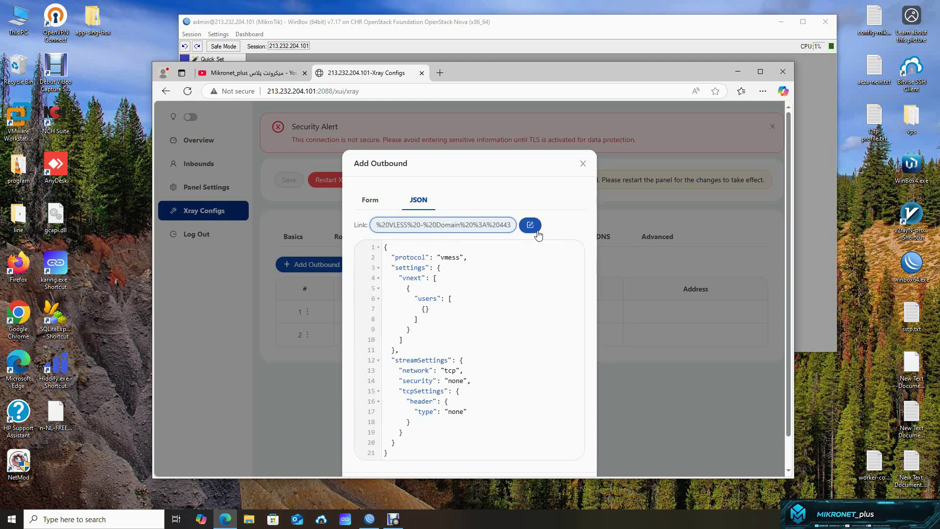
left_click(531, 226)
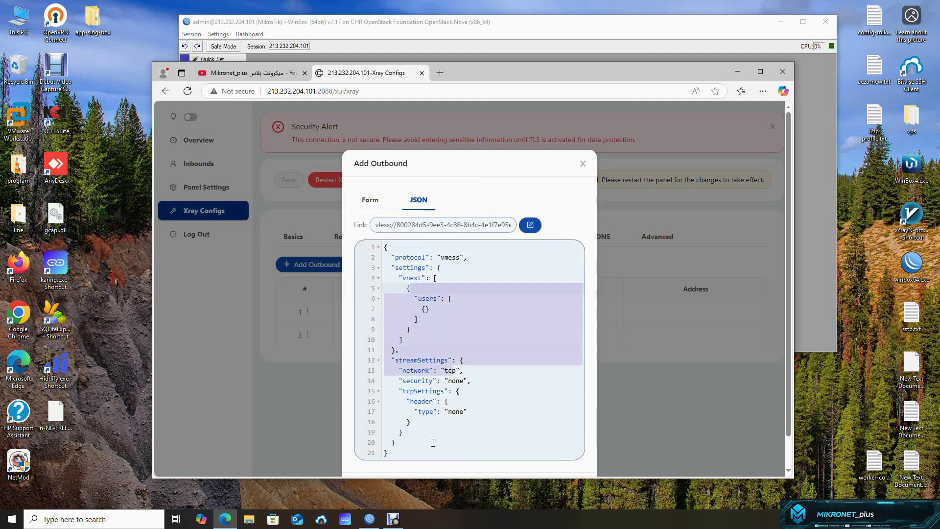
left_click(533, 226)
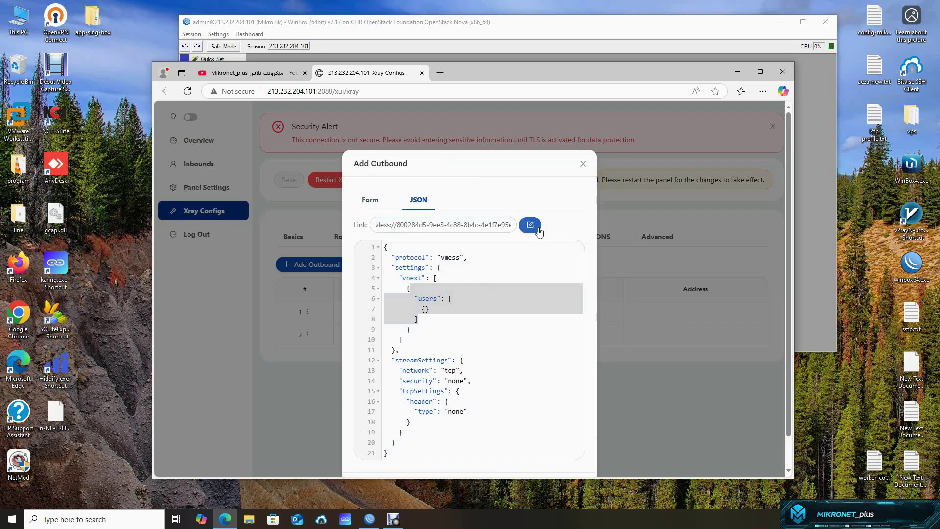
left_click(530, 226)
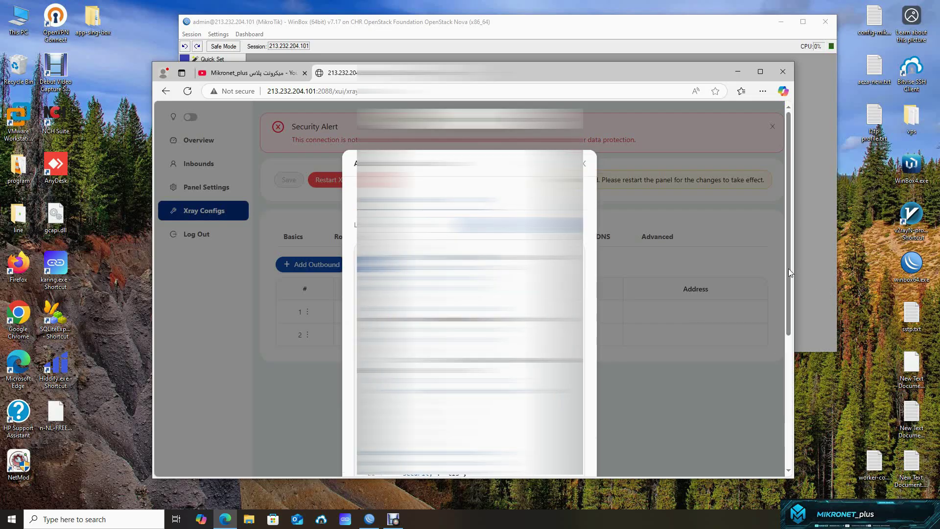
left_click_drag(788, 270, 792, 401)
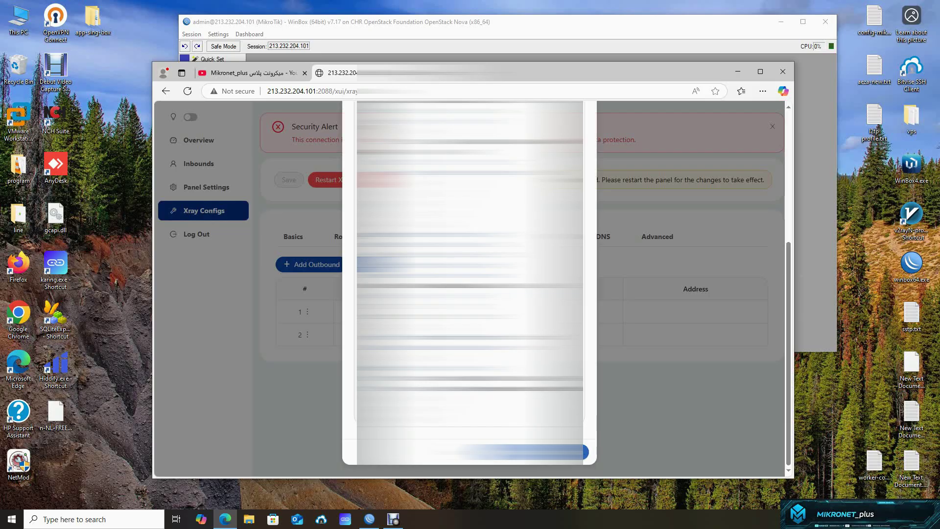
- Add the VLESS ws/tls outbound on port 443 and save the Xray settings
left_click(558, 451)
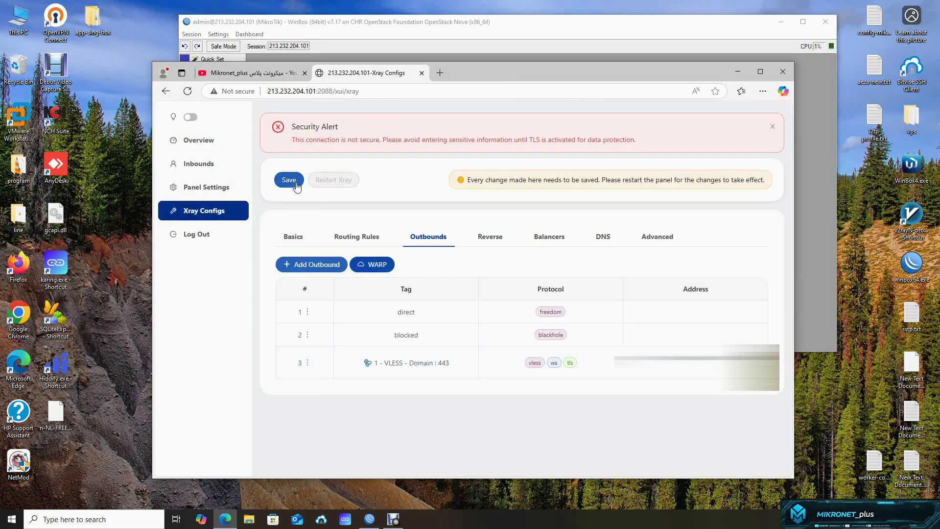
left_click(289, 180)
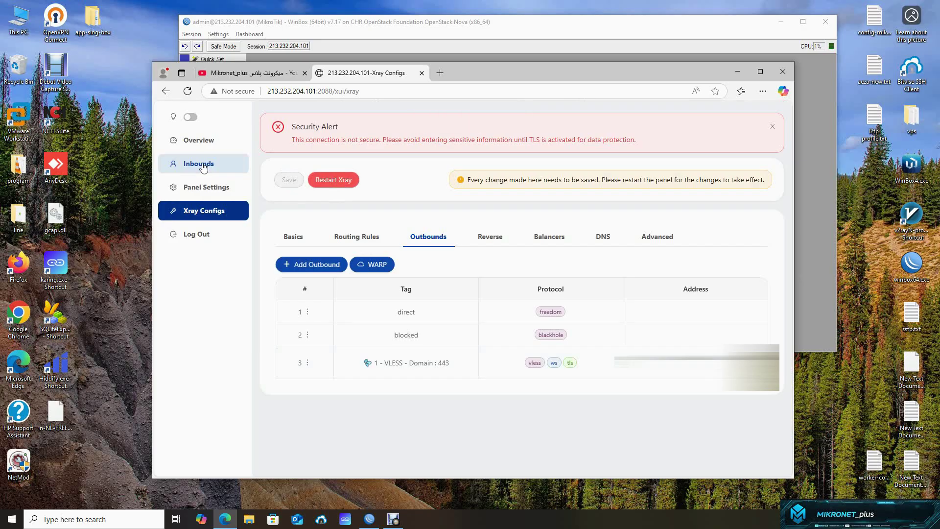
left_click(217, 172)
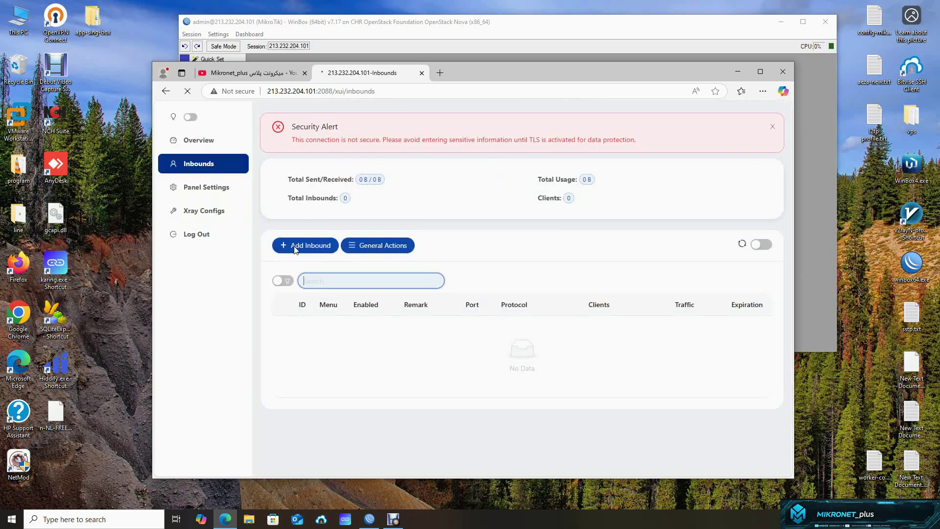
- Create a wireguard inbound on port 58660
left_click(313, 245)
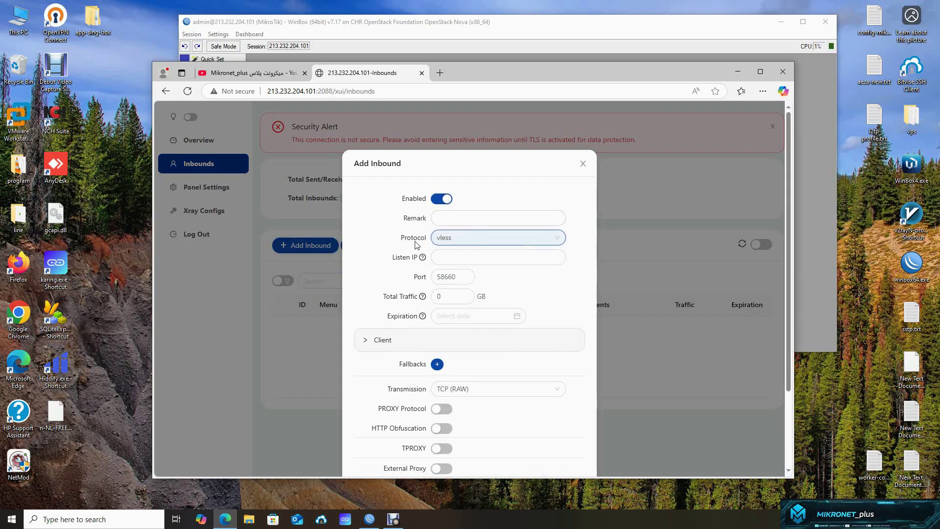
left_click(472, 238)
scroll(486, 372, "down", 1)
key("Return")
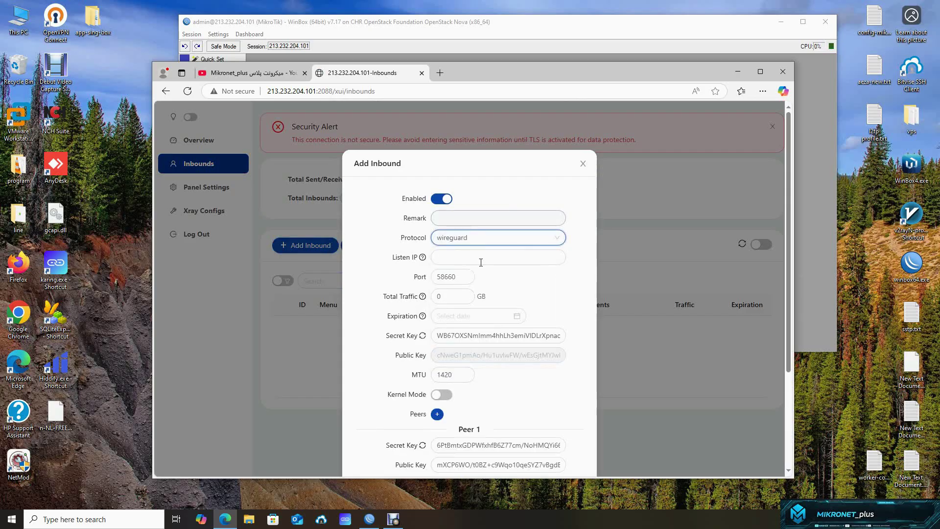
left_click_drag(459, 276, 433, 282)
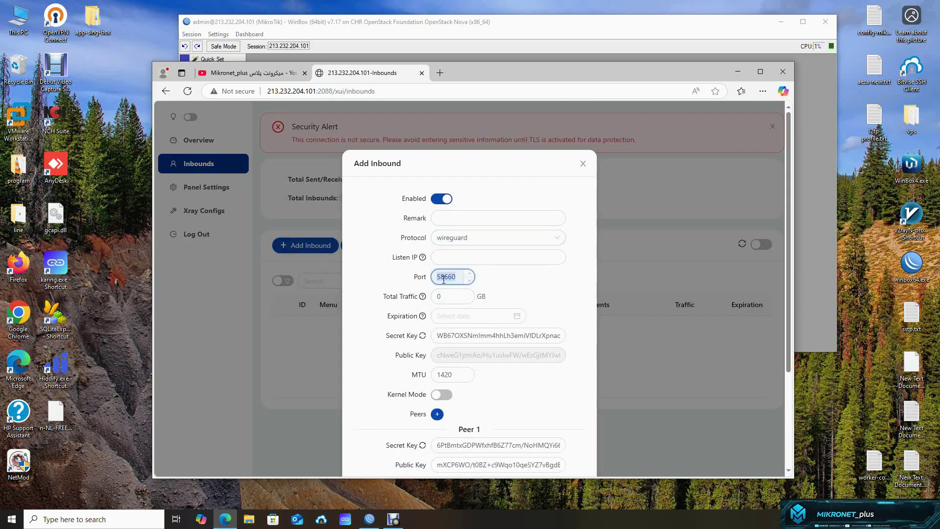
scroll(577, 346, "down", 3)
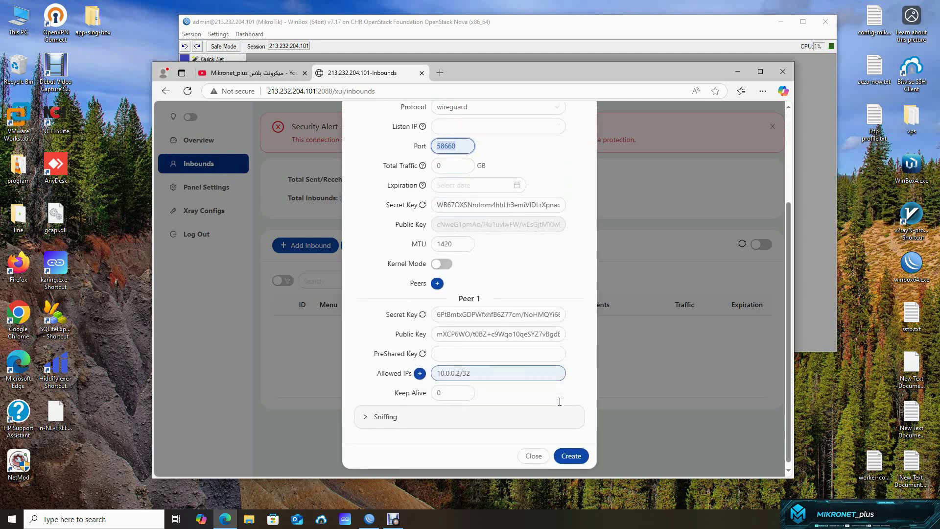
scroll(560, 402, "down", 1)
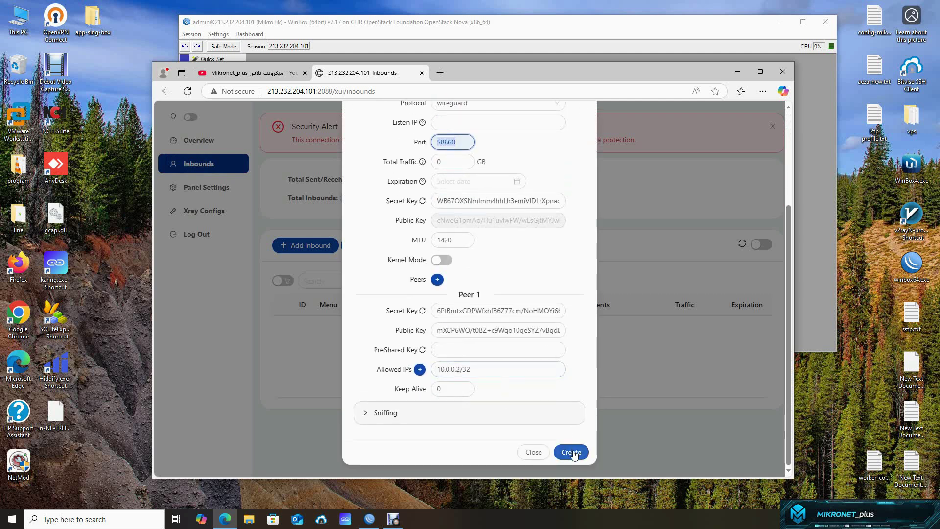
scroll(563, 430, "up", 3)
scroll(571, 446, "down", 3)
left_click(574, 452)
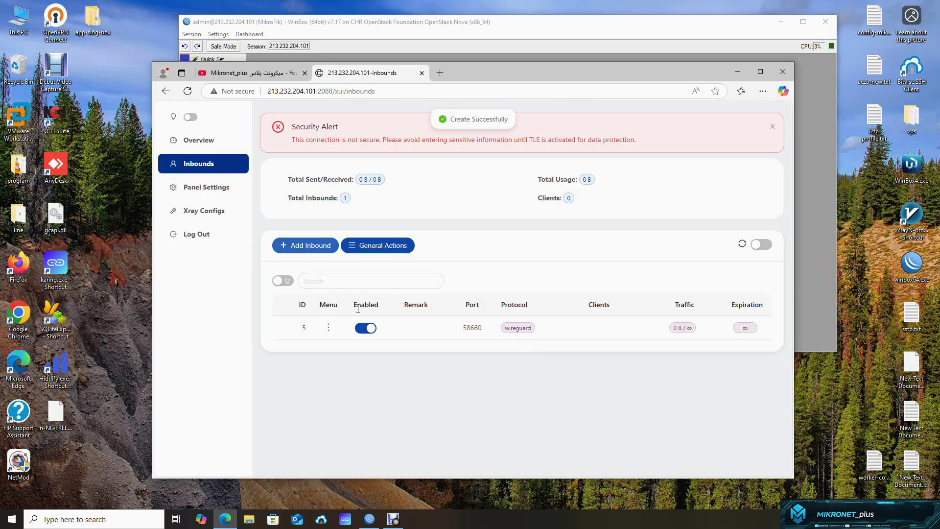
- Show the new inbound's More Information with its peer configuration beside WinBox
left_click(329, 327)
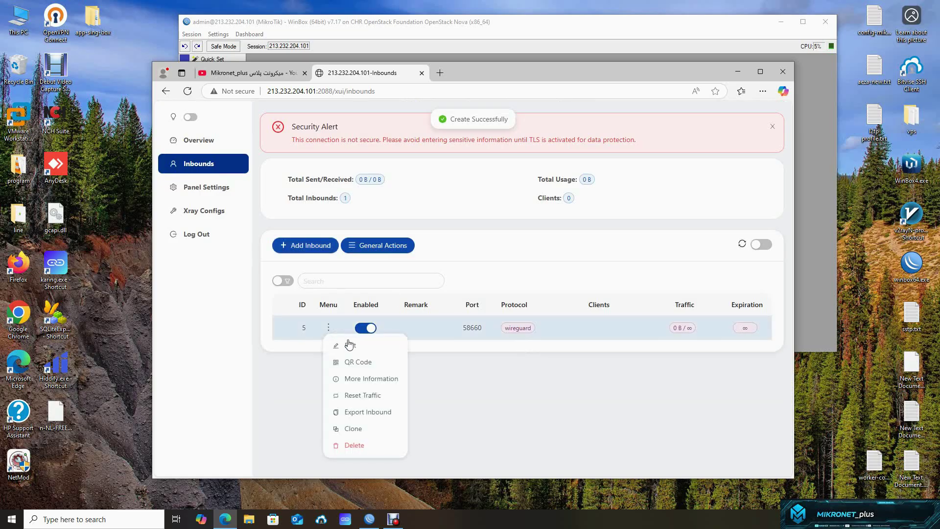
left_click(365, 380)
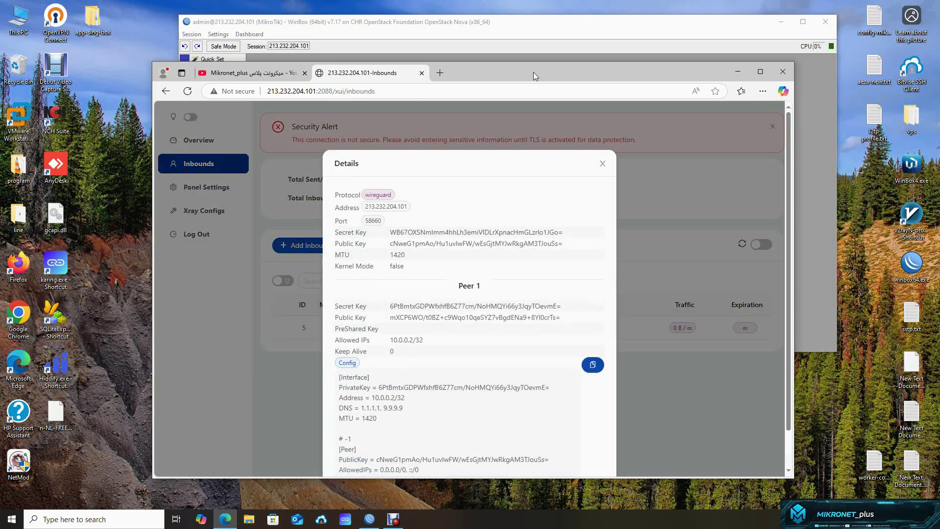
left_click_drag(533, 72, 372, 83)
left_click_drag(479, 26, 656, 77)
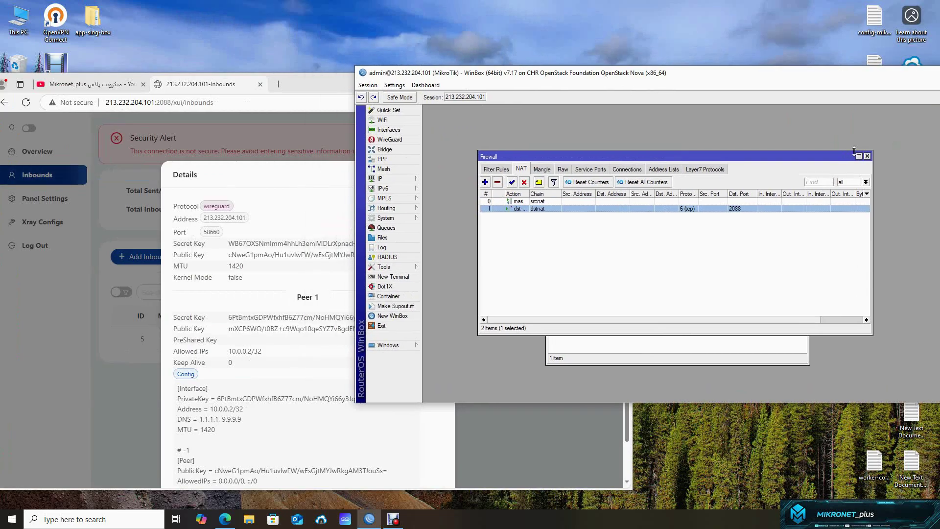
- Close the Container window and add WireGuard interface wireguard1 with generated keys on port 13231
left_click_drag(735, 157, 802, 191)
left_click(804, 186)
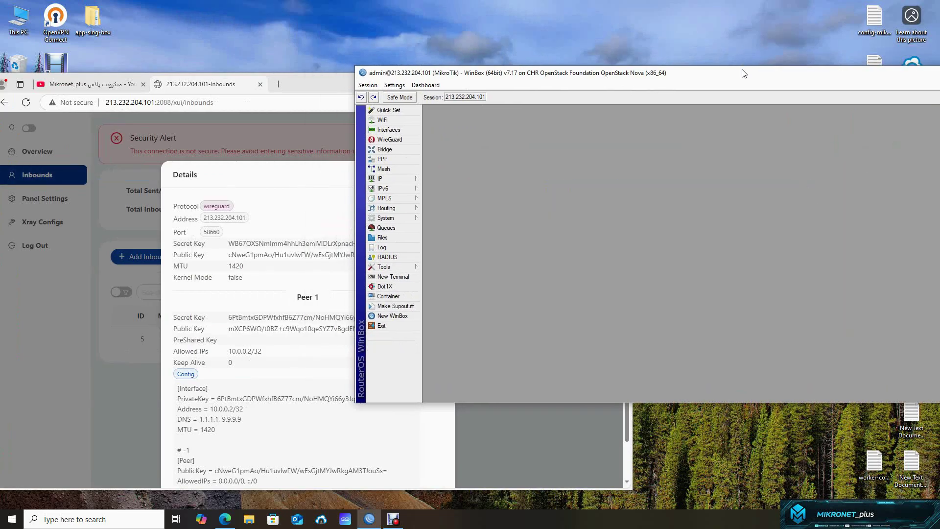
left_click_drag(742, 73, 706, 75)
left_click(359, 145)
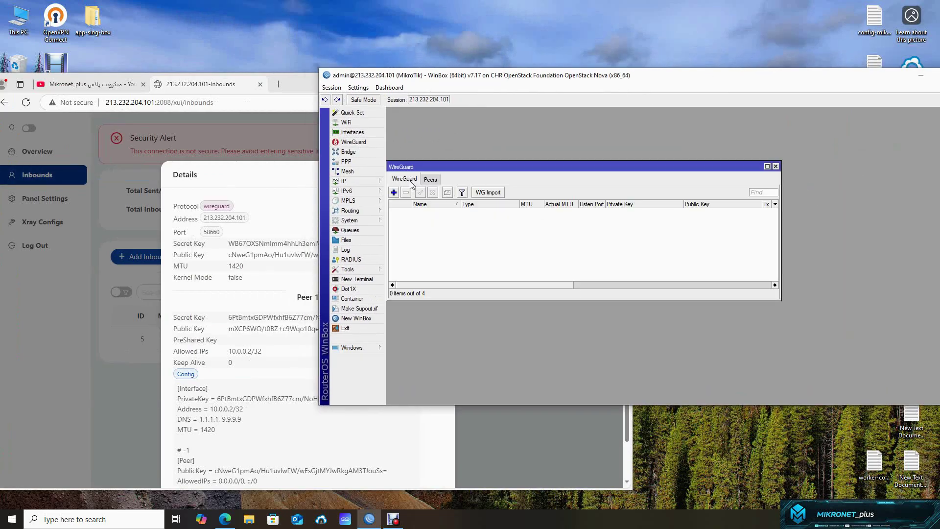
left_click_drag(429, 170, 469, 172)
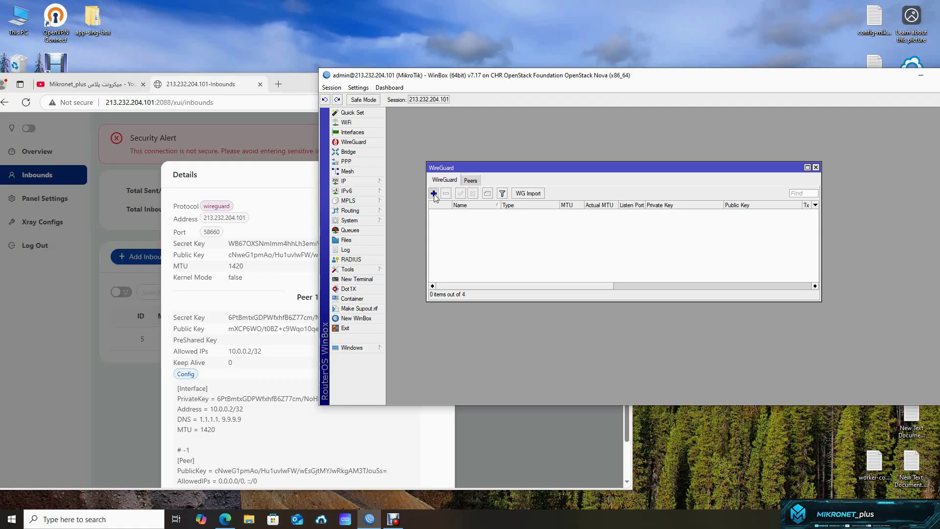
left_click(433, 194)
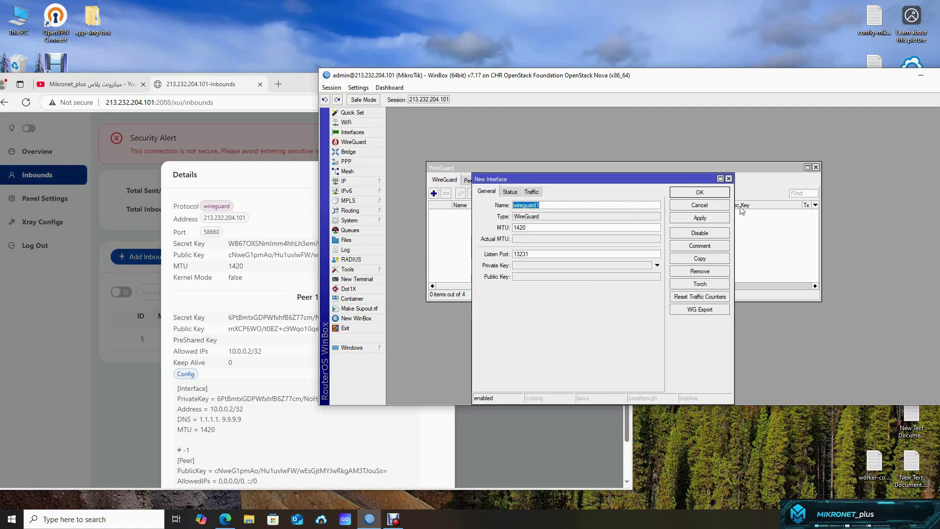
left_click(705, 220)
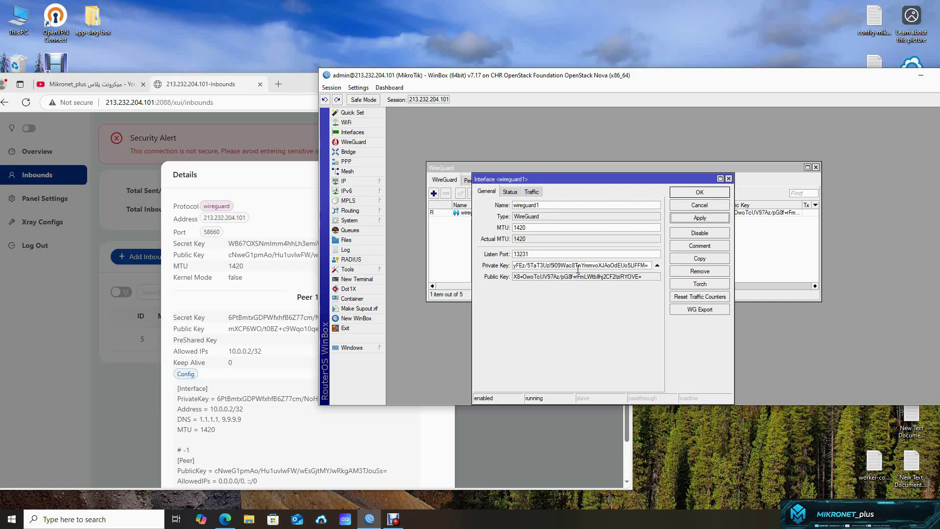
left_click_drag(406, 79, 497, 68)
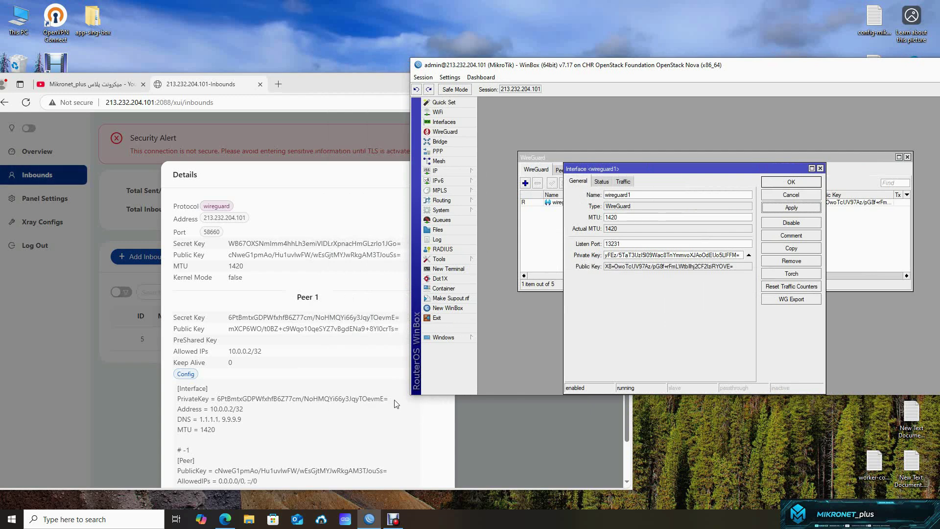
- Replace wireguard1's Private Key with Peer 1's PrivateKey copied from X-UI
left_click_drag(396, 404, 217, 400)
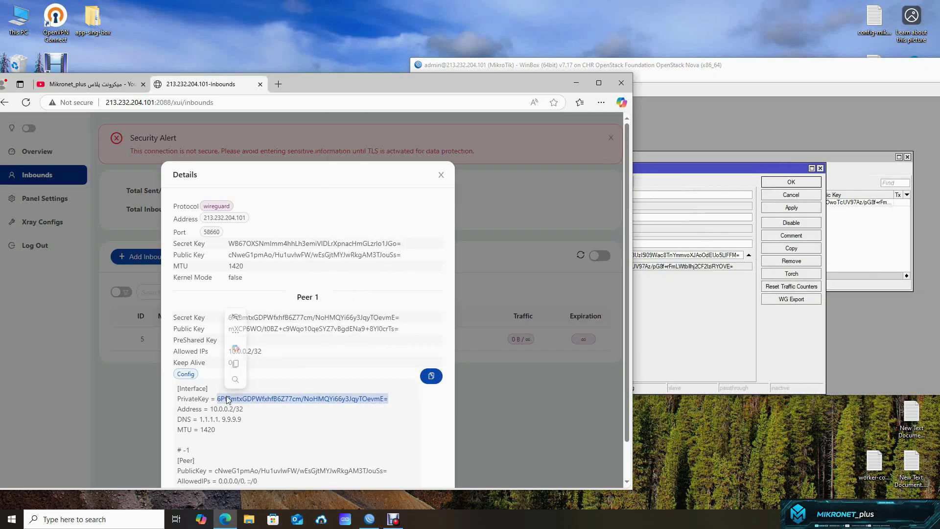
right_click(227, 399)
left_click(266, 242)
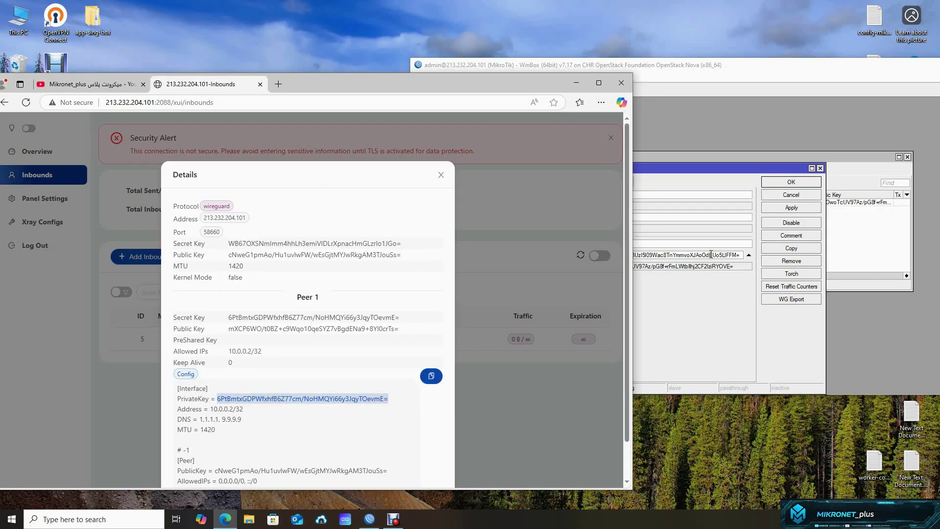
left_click(711, 254)
left_click_drag(742, 254, 591, 258)
key("BackSpace")
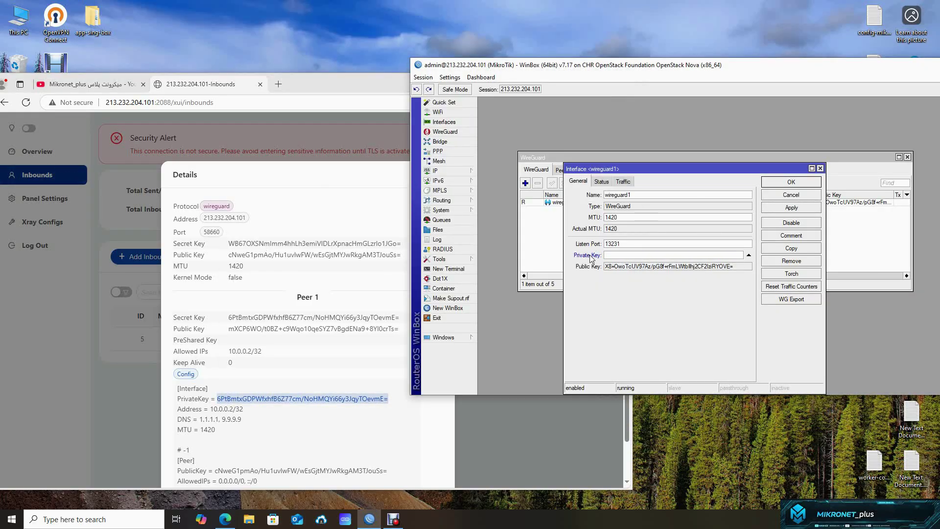
key("ctrl+v")
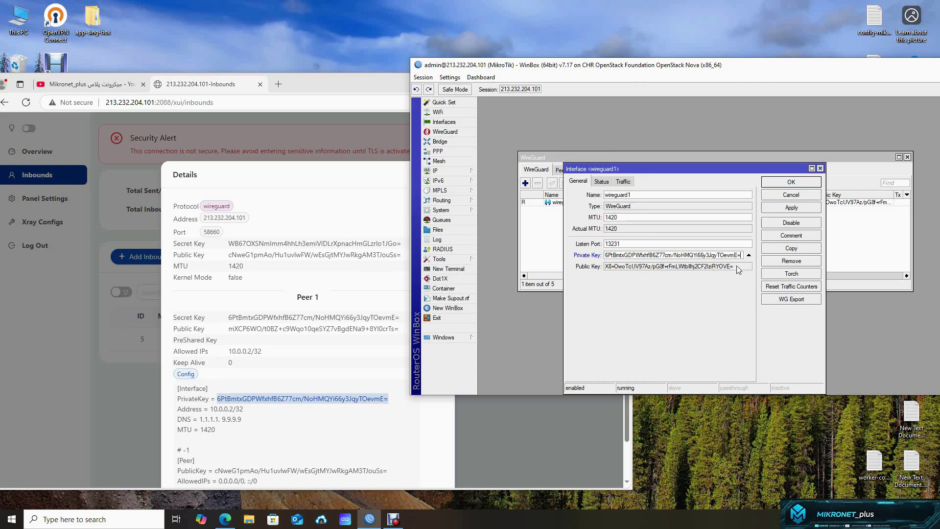
mouse_move(736, 266)
left_mouse_down()
mouse_move(605, 266)
mouse_move(736, 267)
left_mouse_up()
- Set wireguard1's Listen Port to 58660 and apply
left_click(222, 236)
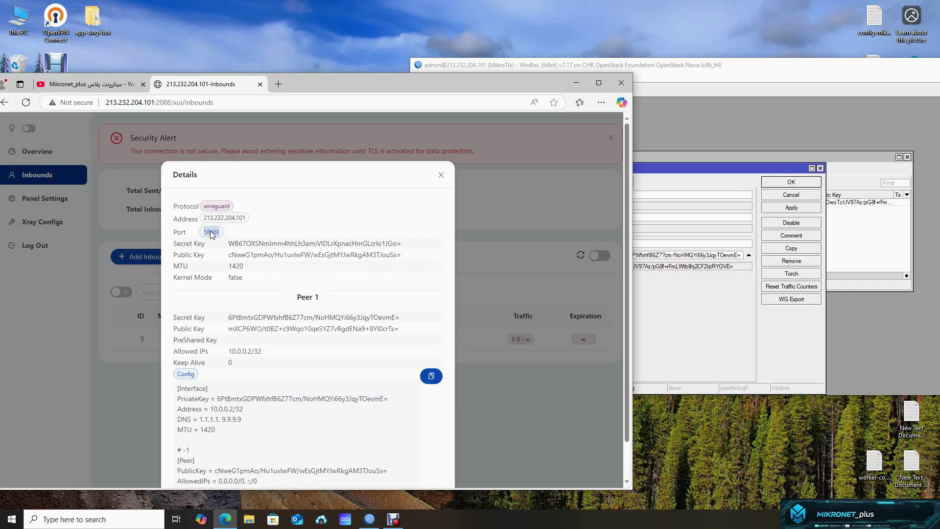
left_click(667, 251)
left_click_drag(667, 245, 548, 245)
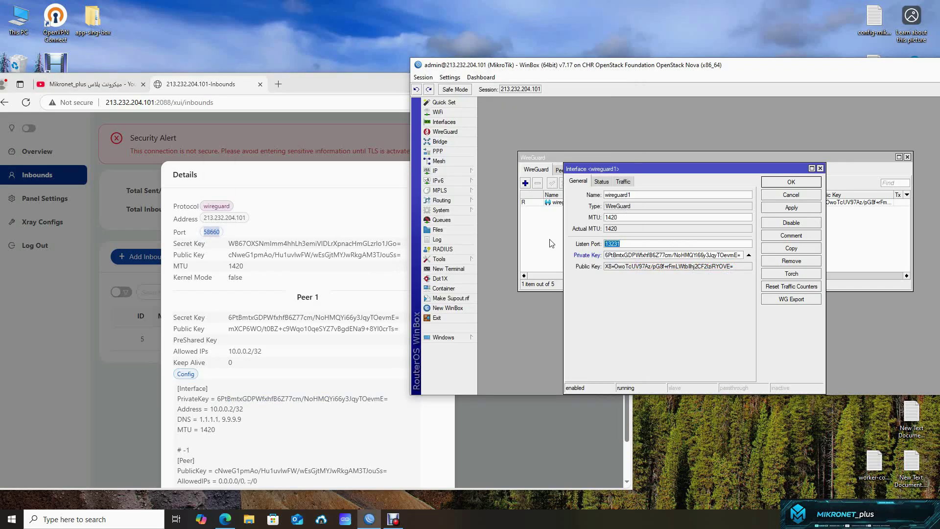
key("ctrl+v")
left_click(797, 208)
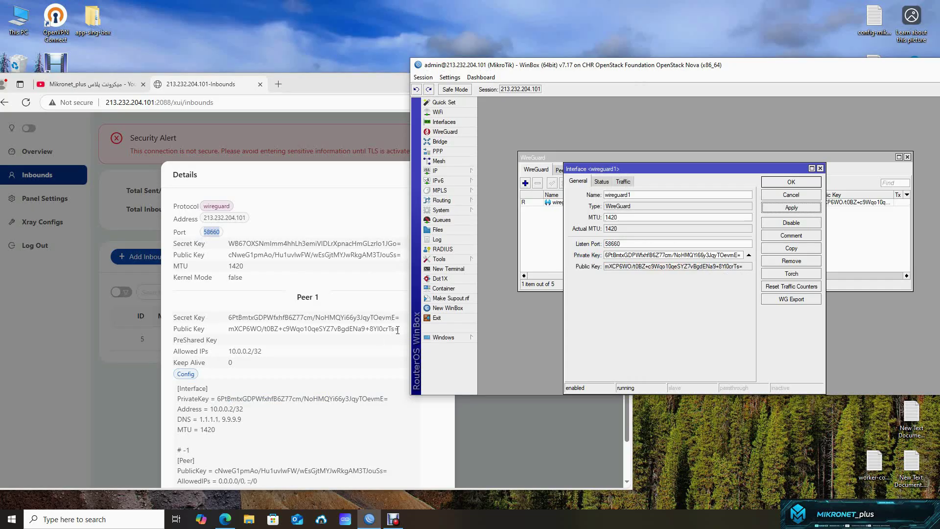
- Check wireguard1's public key matches Peer 1's, then save the interface
double_click(738, 267)
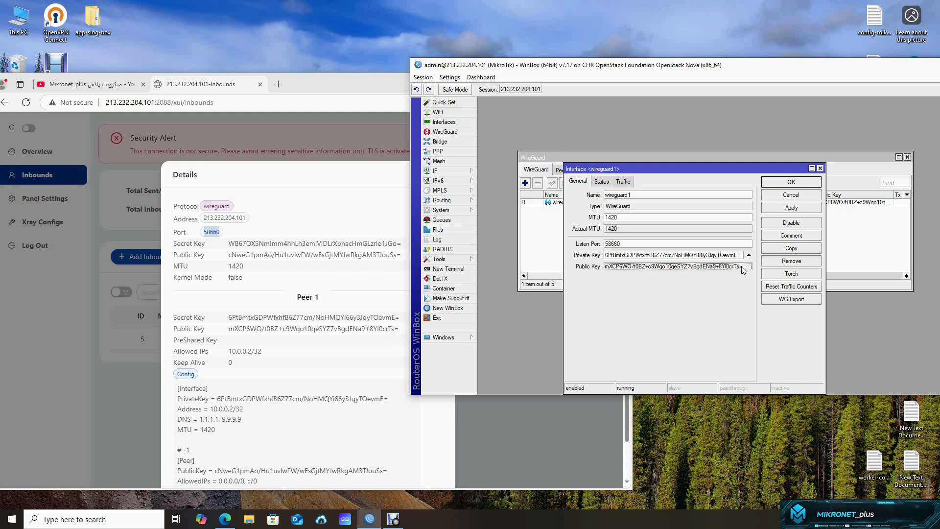
left_click_drag(745, 268, 728, 270)
left_click_drag(401, 331, 388, 329)
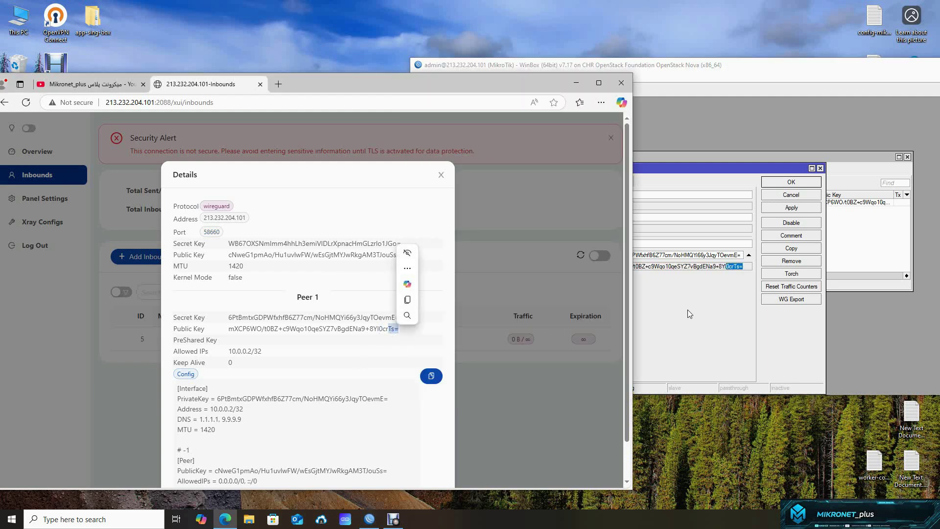
left_click(733, 287)
left_click(734, 269)
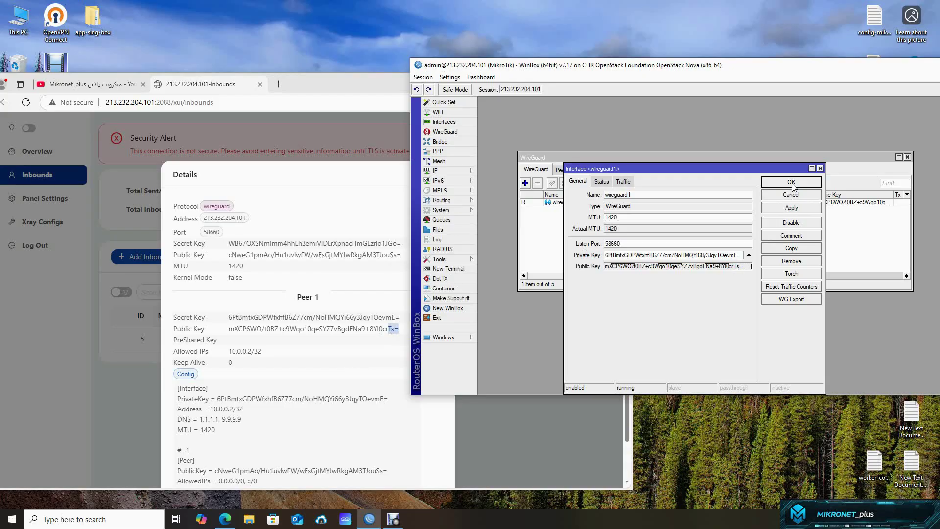
left_click(791, 182)
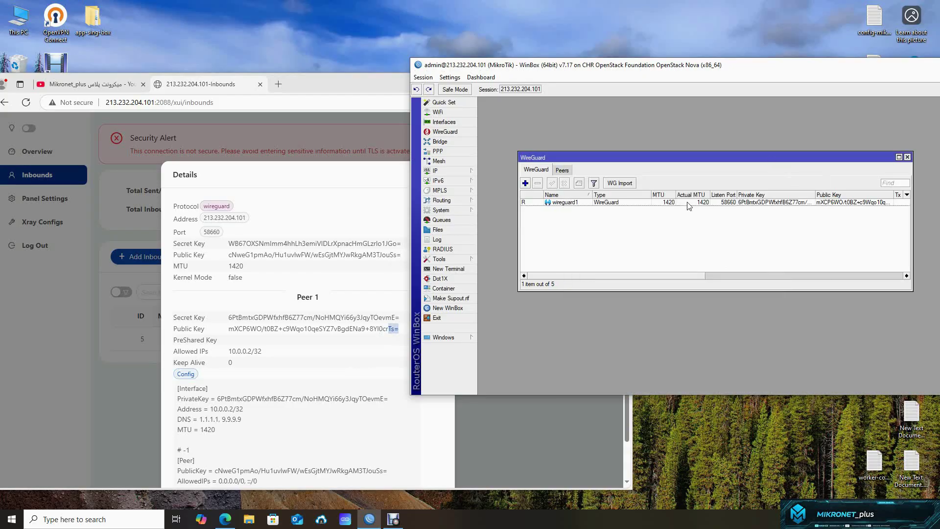
- Start a new IP address on interface wireguard1, copying 10.0.0.2/32 from Peer 1
left_click(443, 172)
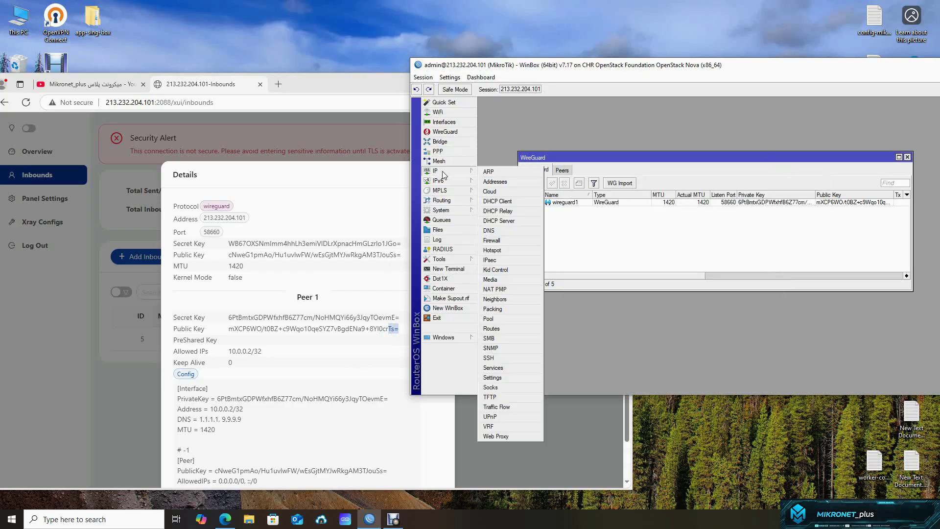
left_click(490, 182)
left_click(502, 135)
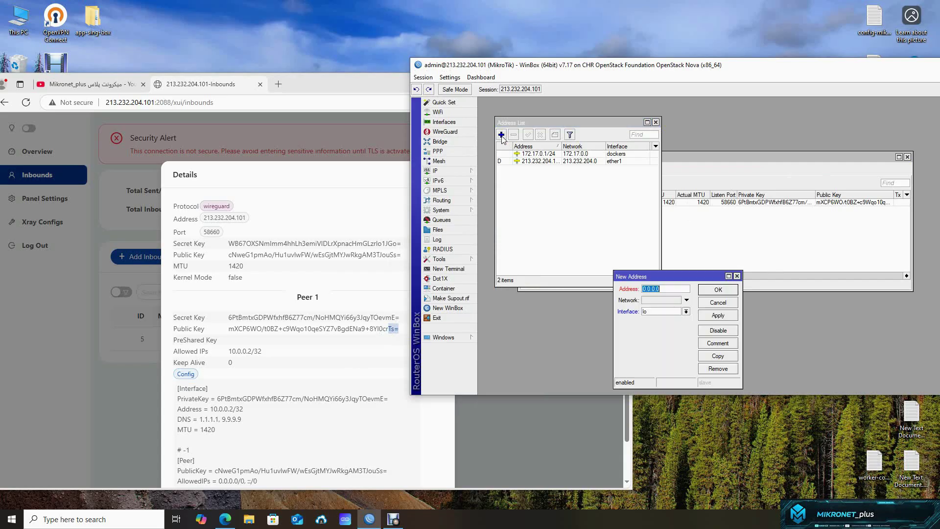
left_click_drag(269, 356, 227, 352)
right_click(237, 352)
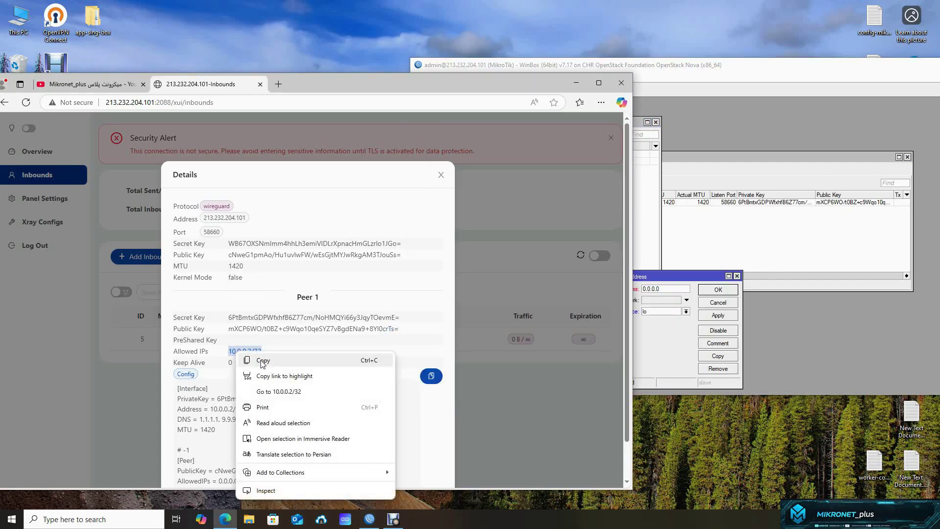
left_click(262, 360)
left_click(668, 344)
key("BackSpace")
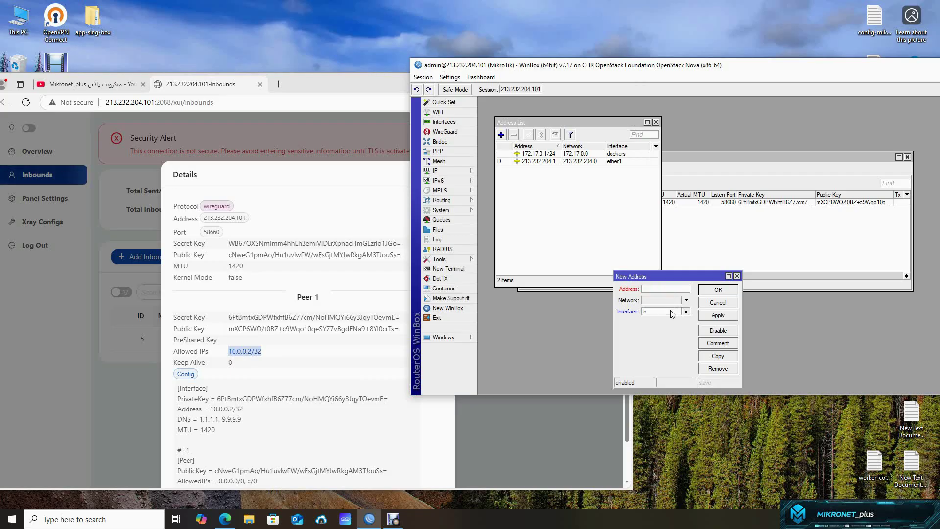
left_click(685, 311)
left_click(665, 345)
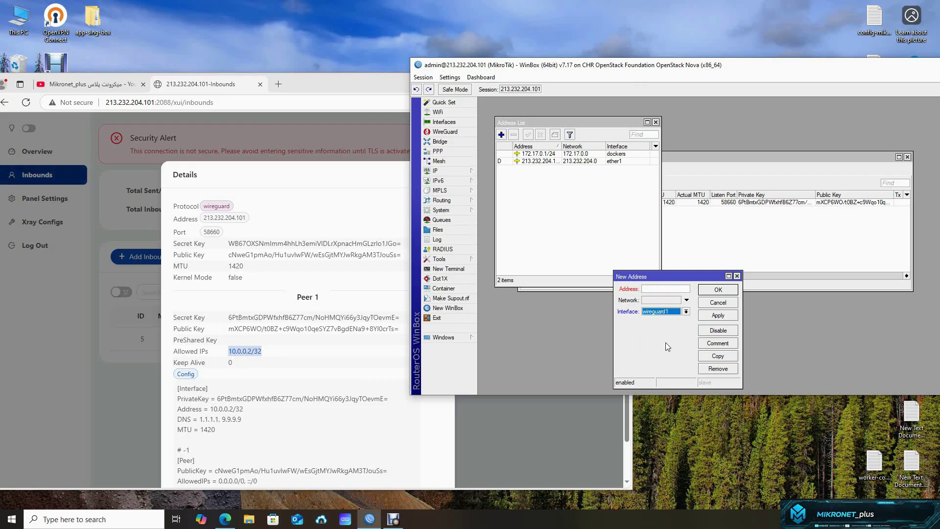
- Enter 10.0.0.2/32 as the address, save it, and close the Address List
left_click(620, 290)
right_click(254, 348)
left_click(277, 361)
left_click(653, 289)
right_click(653, 288)
left_click(658, 292)
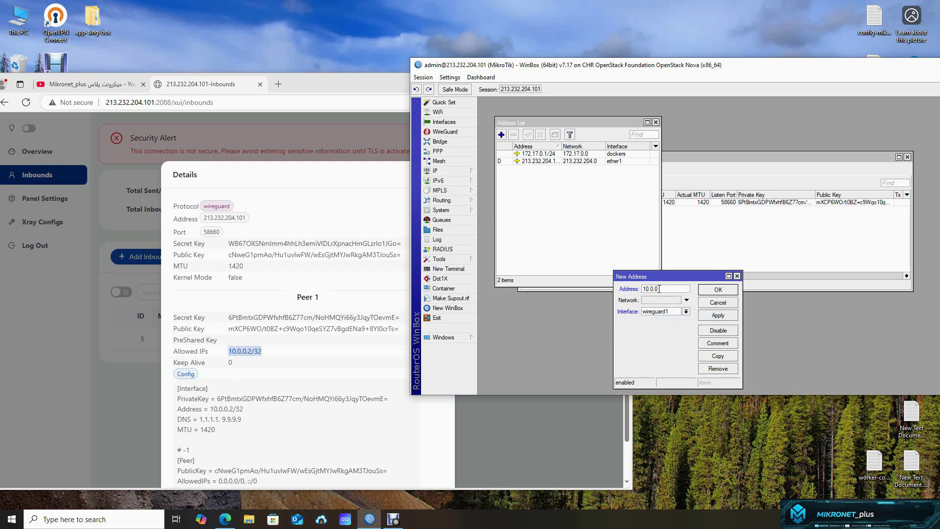
type("10.0.0.2/32")
left_click(718, 289)
left_click(655, 123)
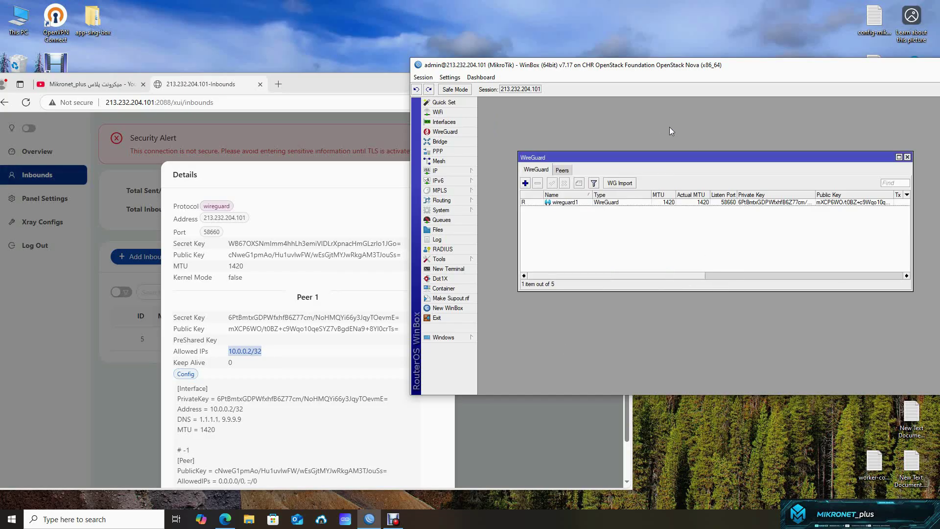
- Add a new wireguard1 peer and paste the X-UI server's PublicKey into it
left_click(562, 171)
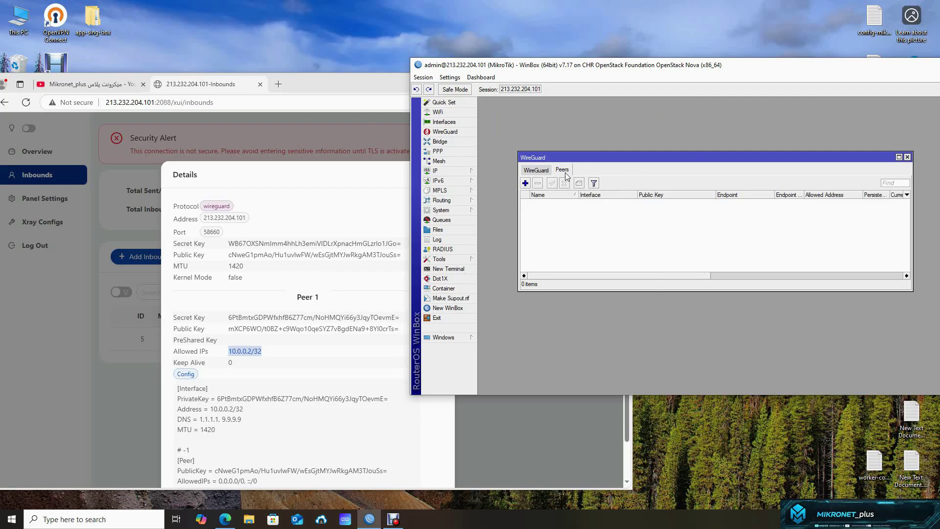
left_click(525, 183)
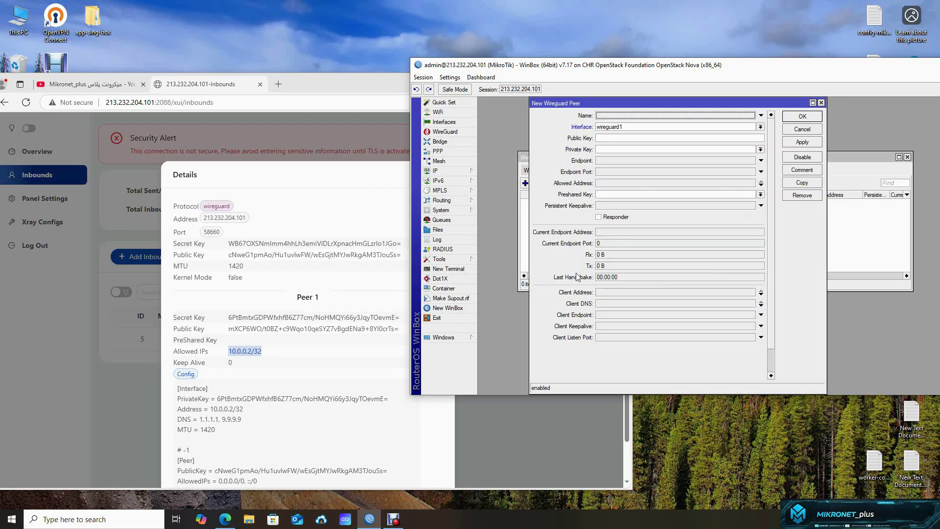
left_click_drag(639, 100, 670, 140)
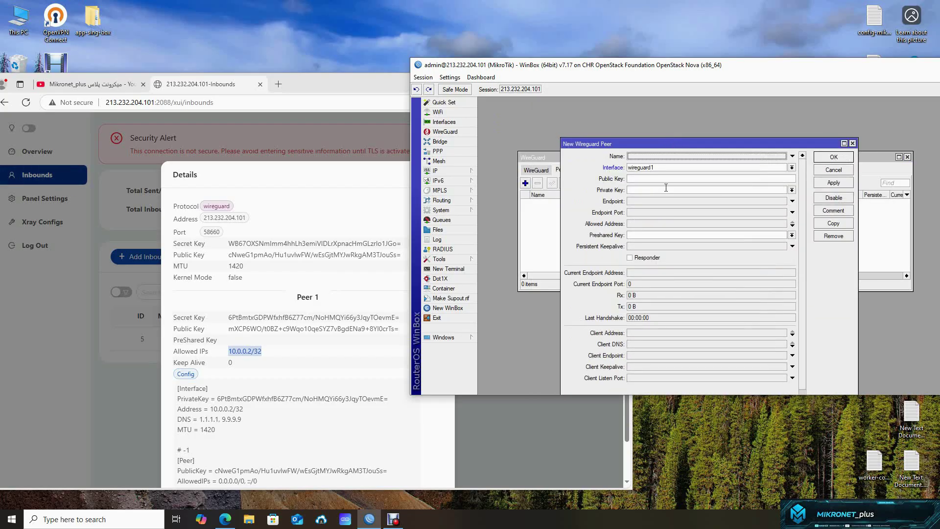
left_click(653, 167)
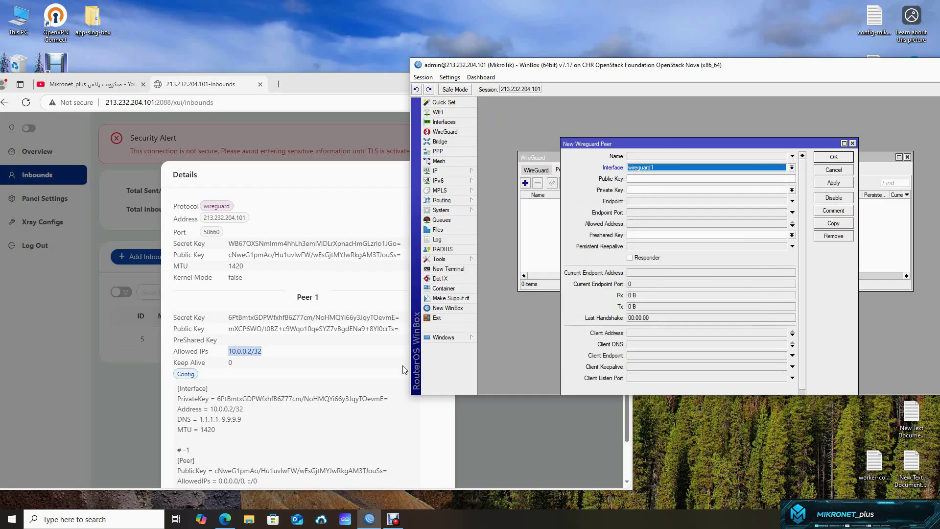
left_click_drag(394, 471, 216, 472)
right_click(215, 472)
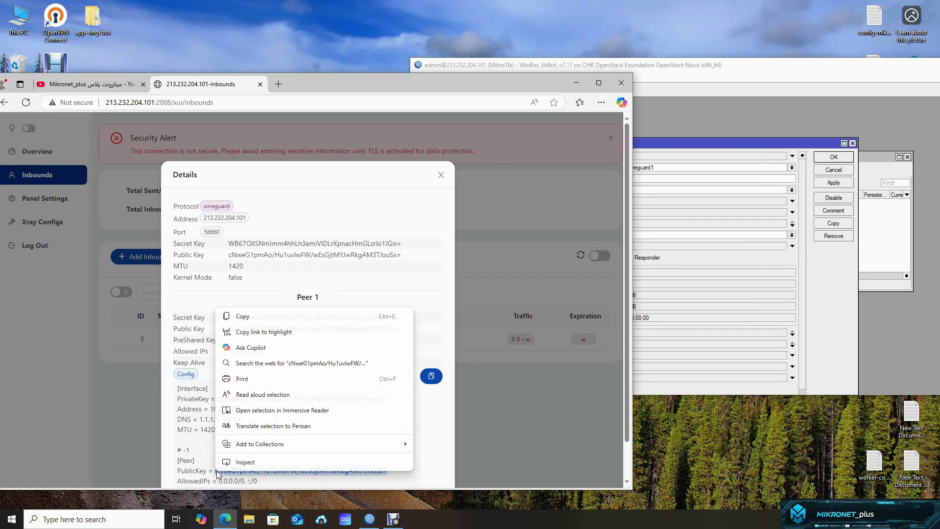
left_click(241, 315)
left_click(695, 179)
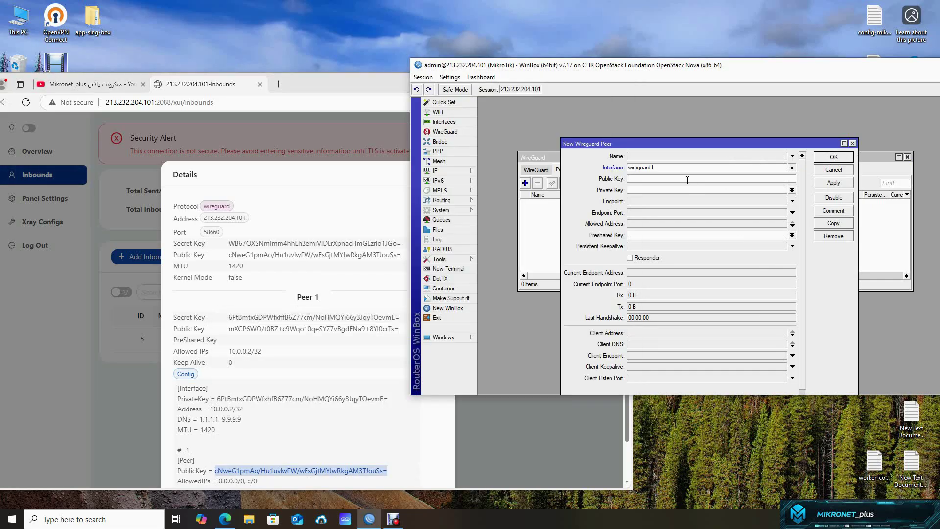
key("ctrl+v")
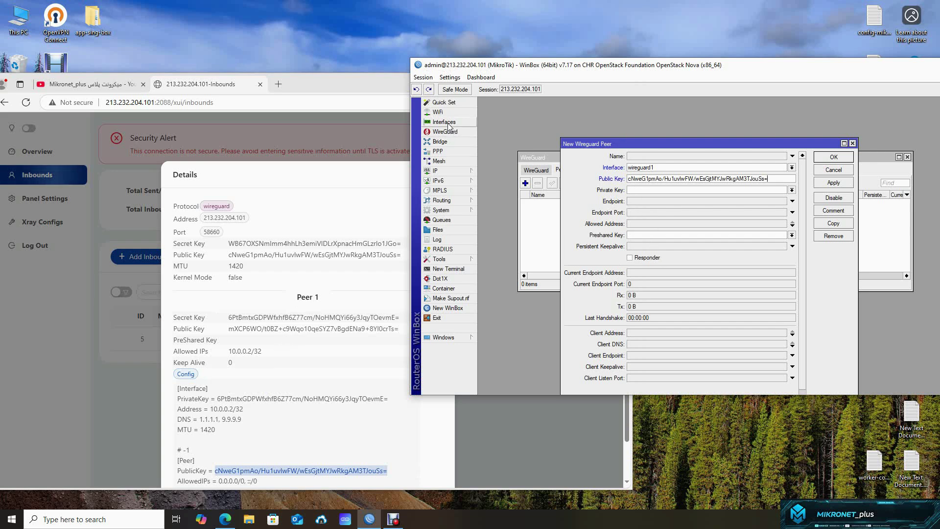
- Copy veth1's address 172.17.0.2 for the peer endpoint
left_click(447, 123)
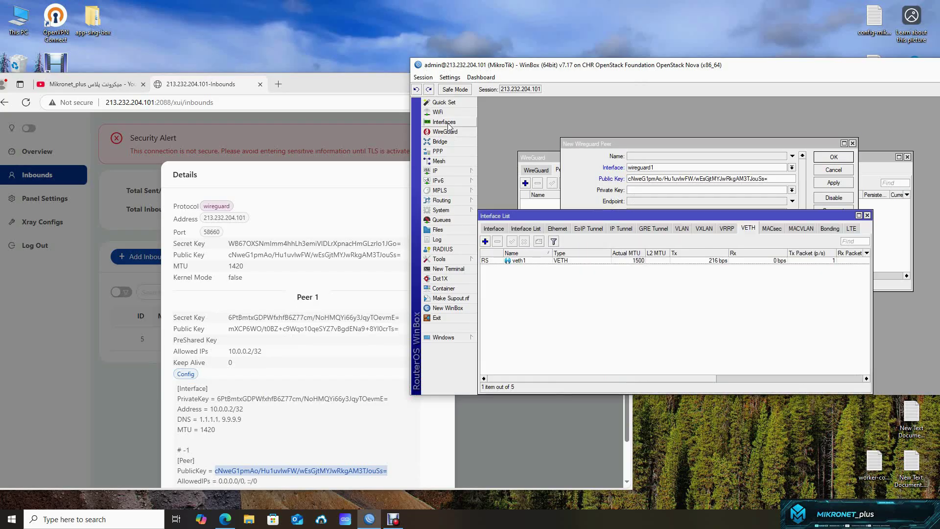
double_click(518, 260)
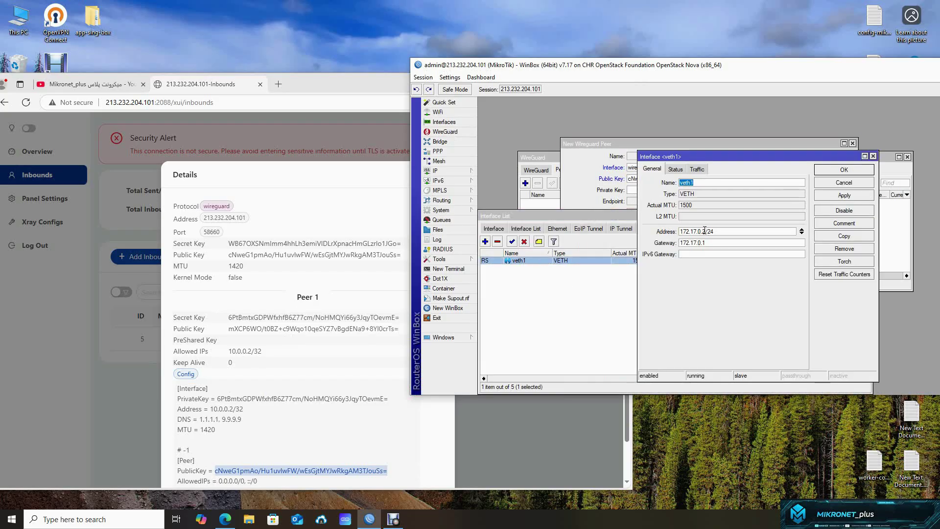
left_click_drag(705, 231, 672, 231)
right_click(687, 230)
left_click(709, 244)
left_click(843, 182)
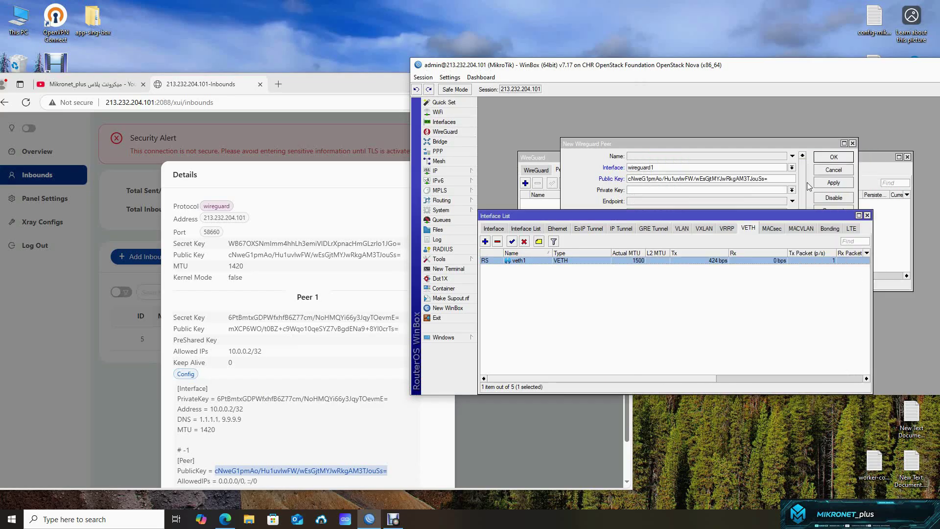
left_click(649, 189)
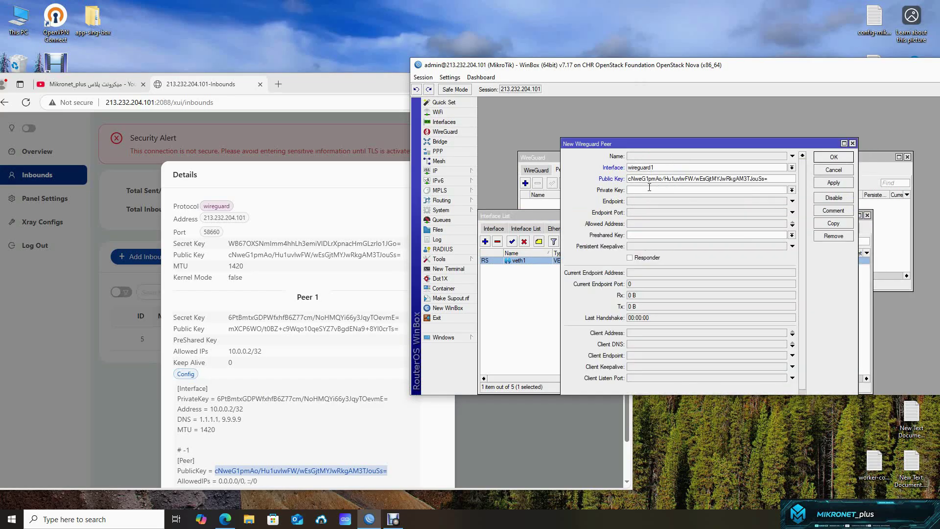
- Put 172.17.0.2 in the peer's Endpoint field and clear it from Private Key
key("ctrl+v")
left_click_drag(654, 190, 607, 195)
left_click(645, 202)
key("ctrl+v")
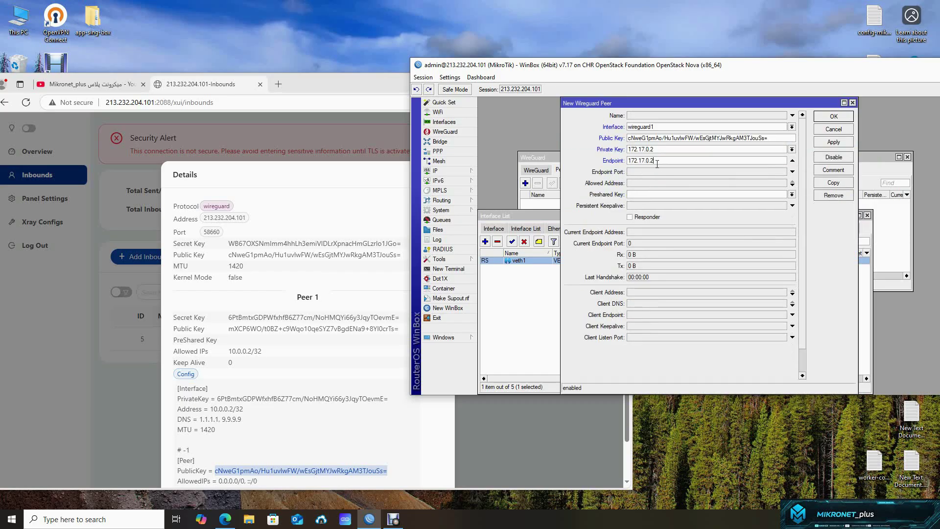
left_click_drag(659, 150, 587, 156)
key("BackSpace")
- Set endpoint port 58660 and allowed address 0.0.0.0/0, then save the peer
left_click(644, 171)
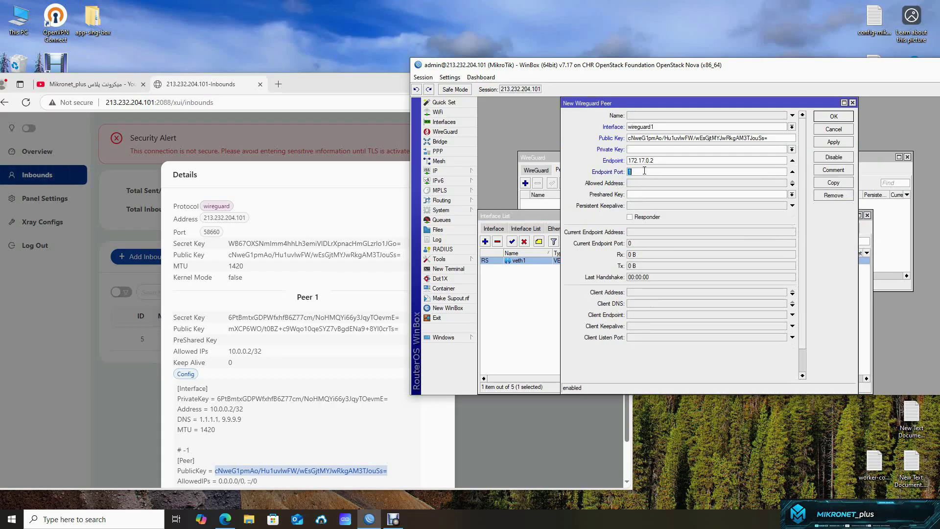
type("58660")
left_click(644, 184)
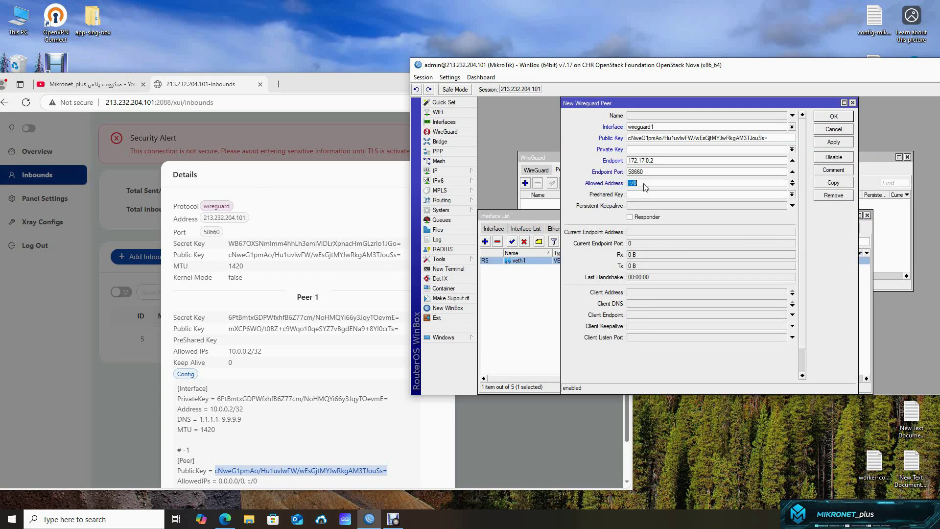
type("0.0.0.0/0")
left_click(842, 119)
left_click_drag(689, 380, 825, 374)
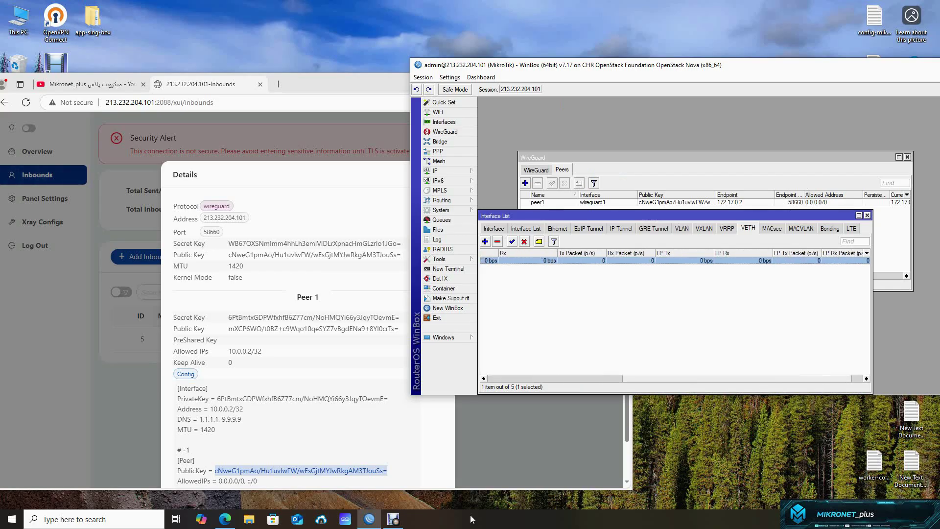
left_click(393, 519)
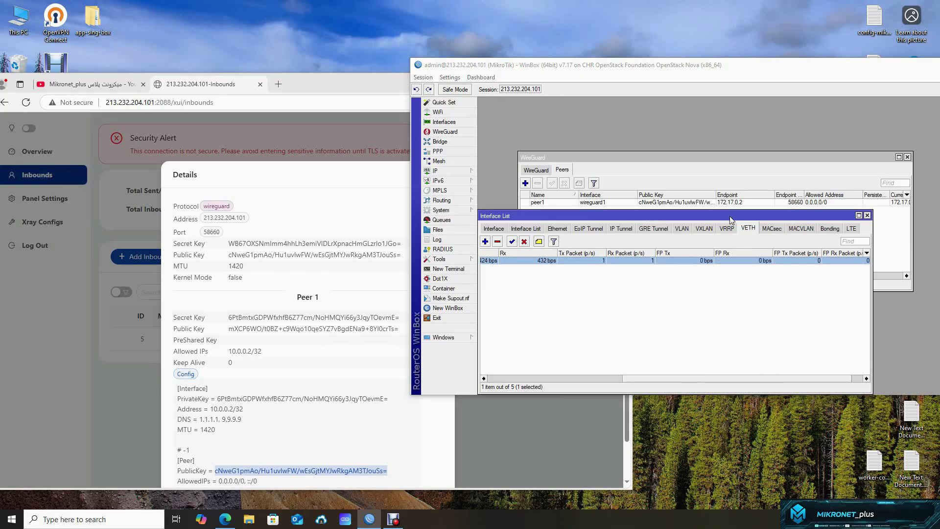
left_click_drag(729, 216, 758, 168)
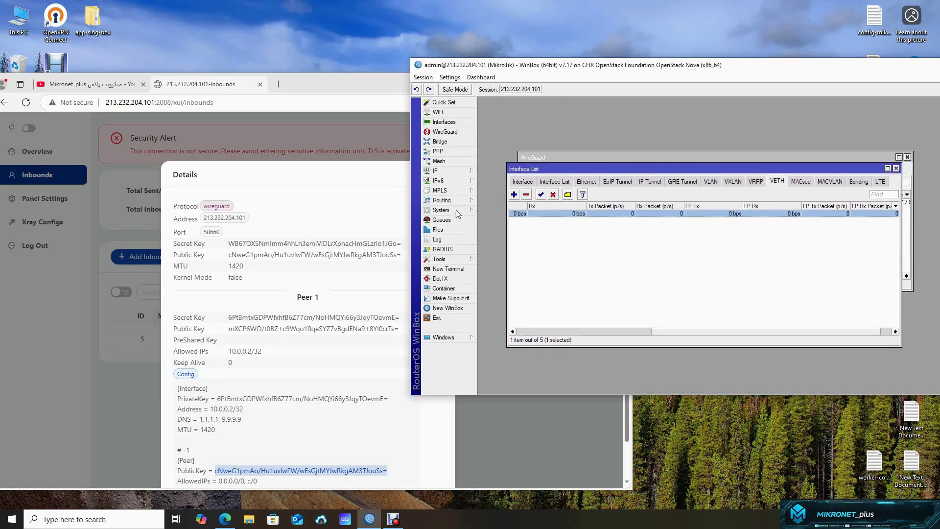
left_click(445, 259)
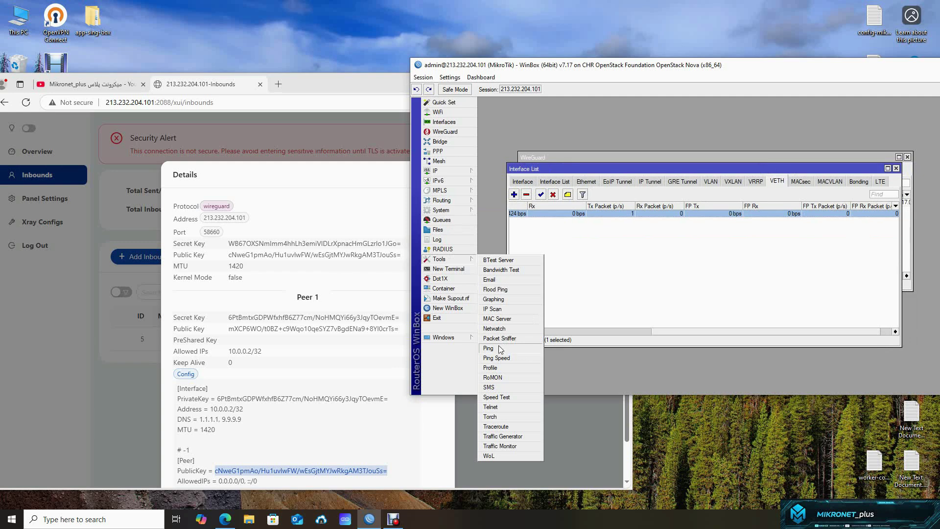
left_click(489, 348)
type("8.8.8.8")
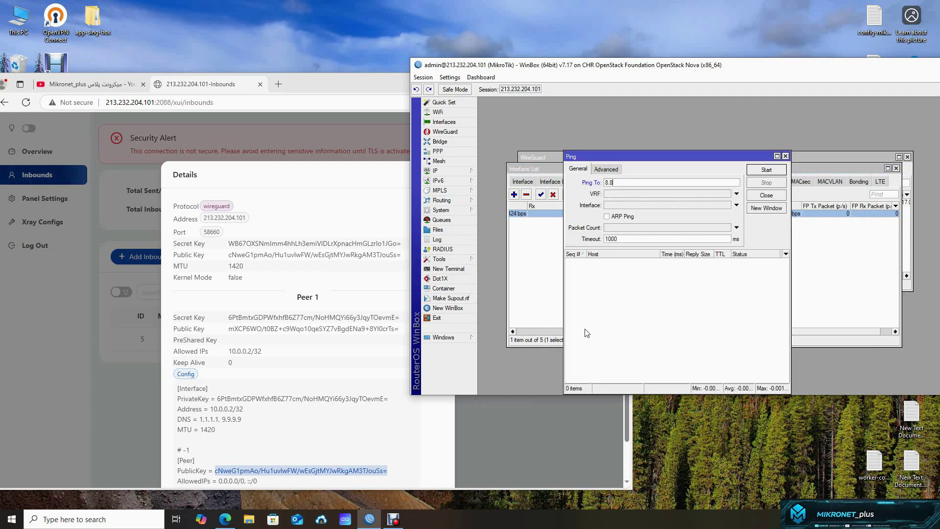
left_click(736, 205)
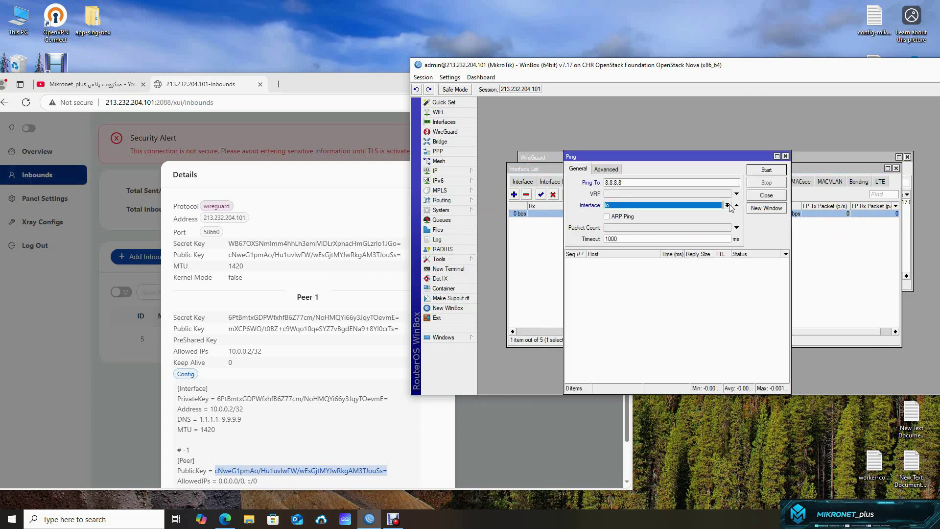
left_click(638, 225)
key("Down")
left_click(766, 171)
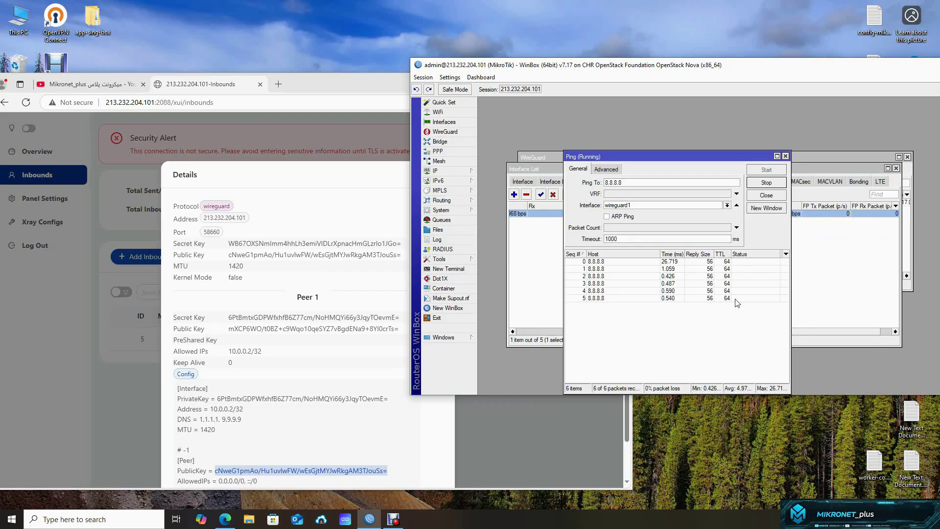
left_click(766, 182)
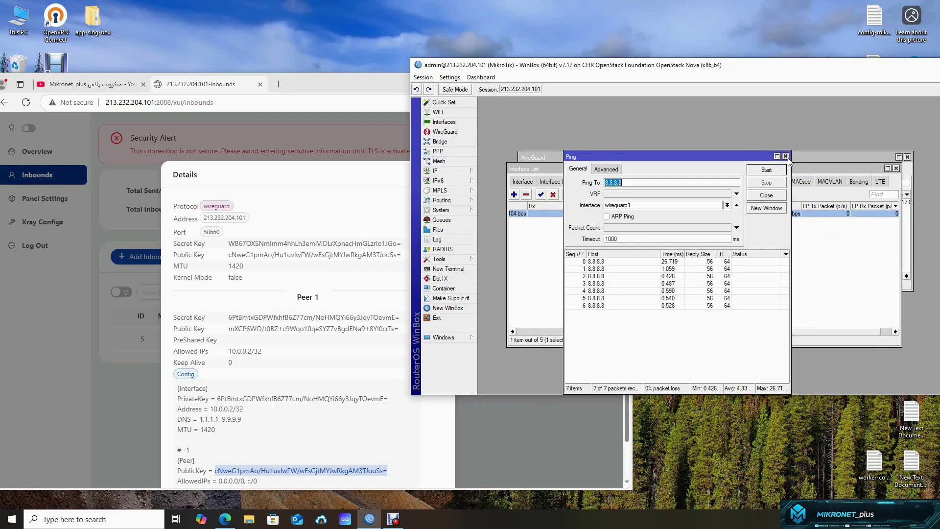
left_click(785, 156)
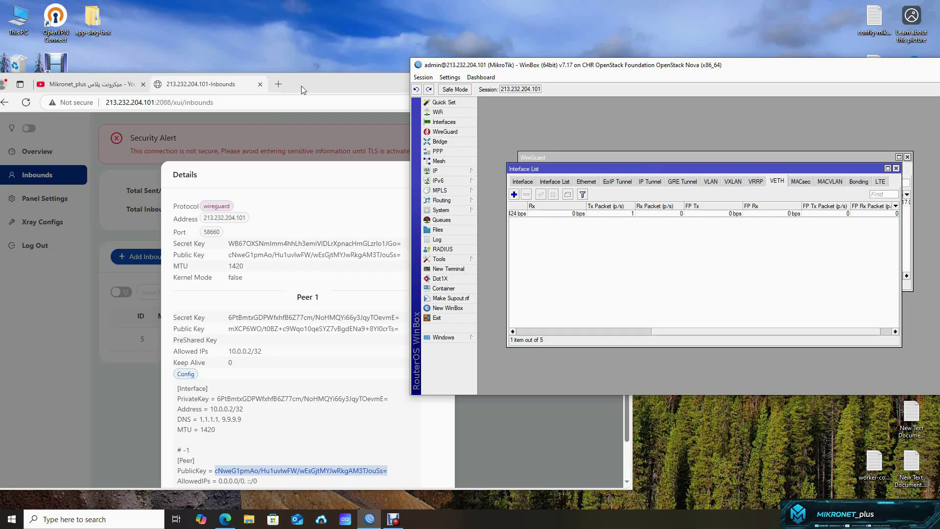
left_click_drag(301, 86, 434, 40)
- Go to Xray Configs > Routing Rules and start a new rule
left_click(576, 131)
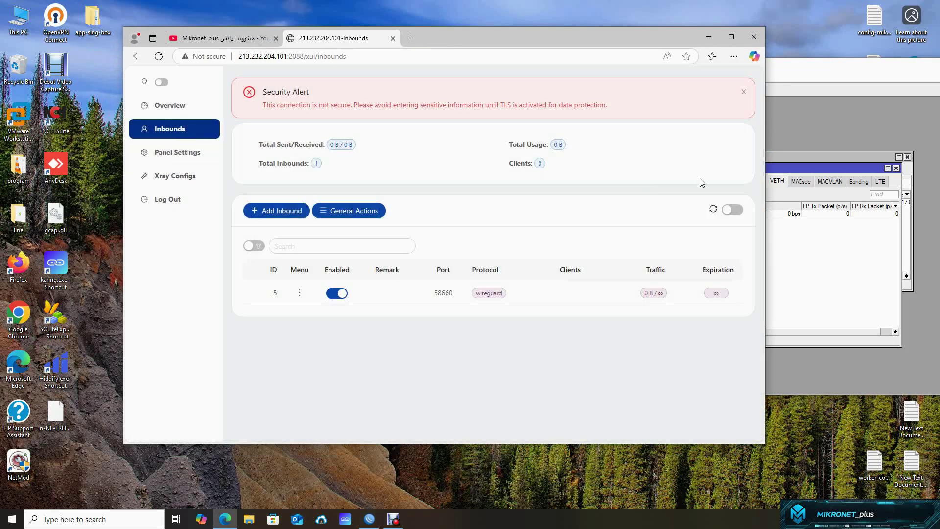
left_click(180, 180)
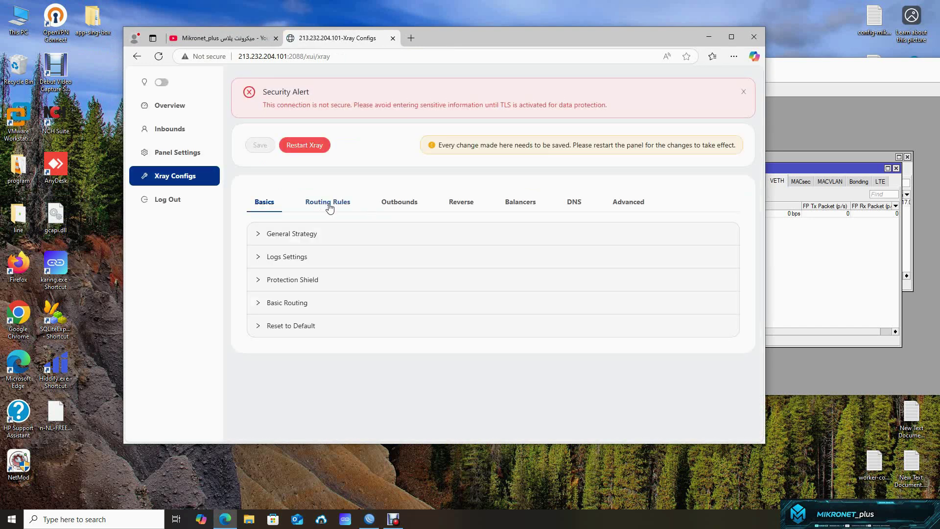
left_click(329, 207)
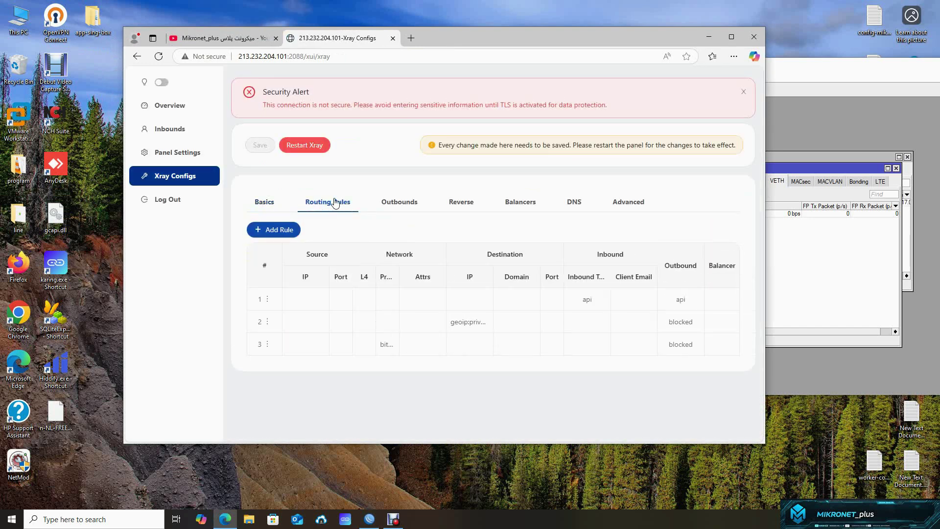
left_click(290, 230)
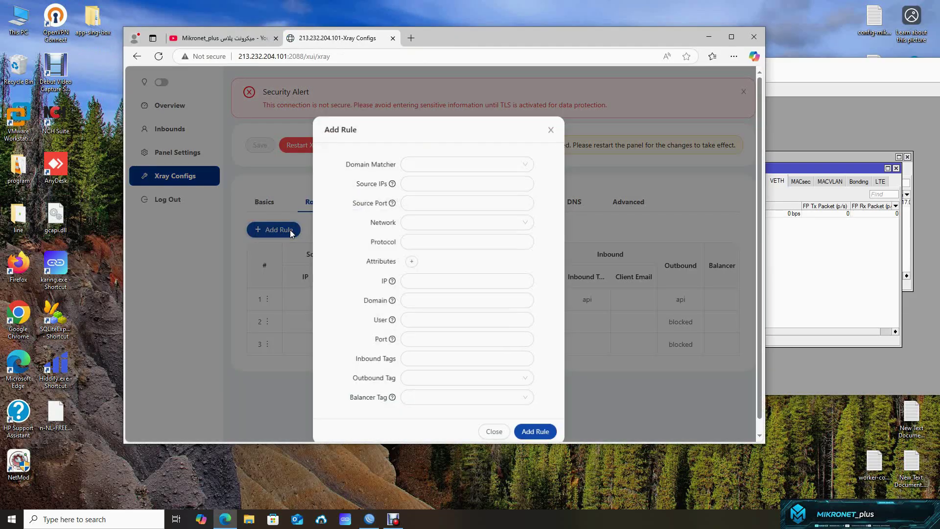
- Set Inbound Tags to inbound-58660 and Outbound Tag to 1 - VLESS - Domain : 443
left_click(428, 359)
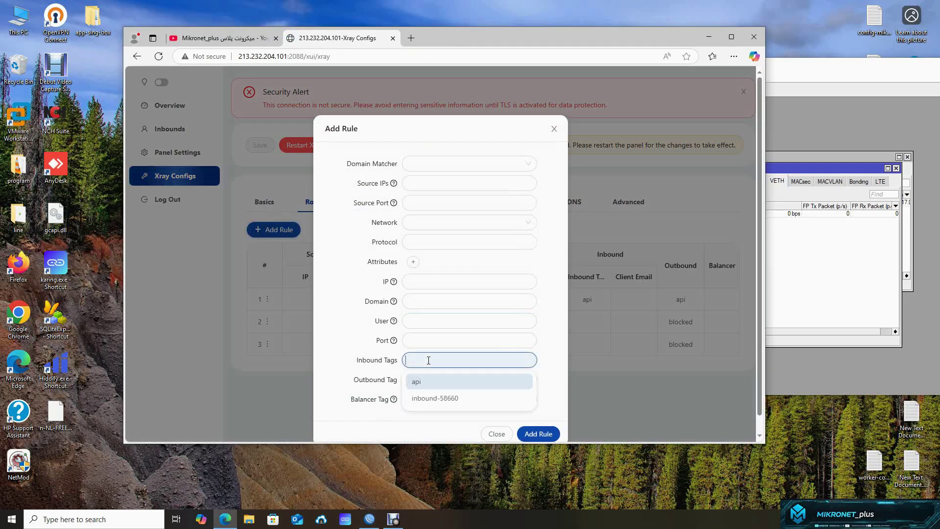
left_click(458, 399)
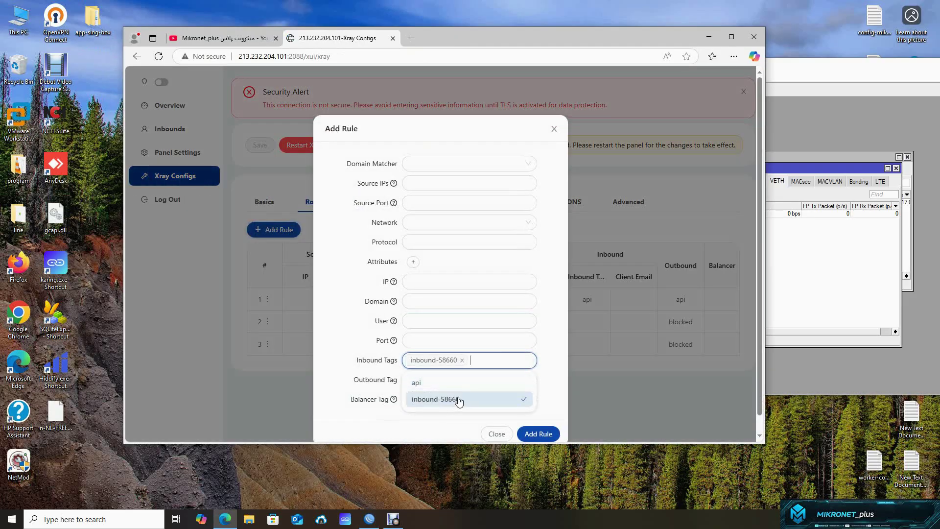
left_click(550, 371)
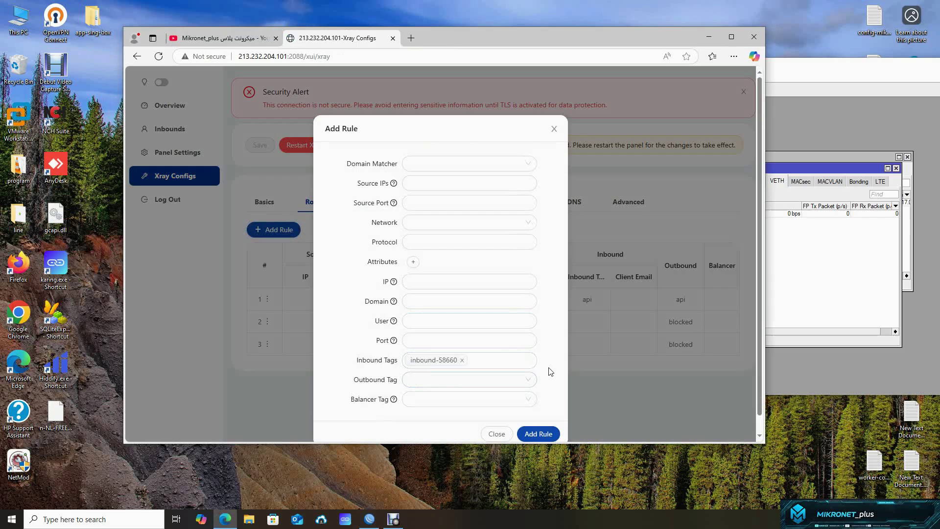
left_click(520, 379)
left_click(473, 359)
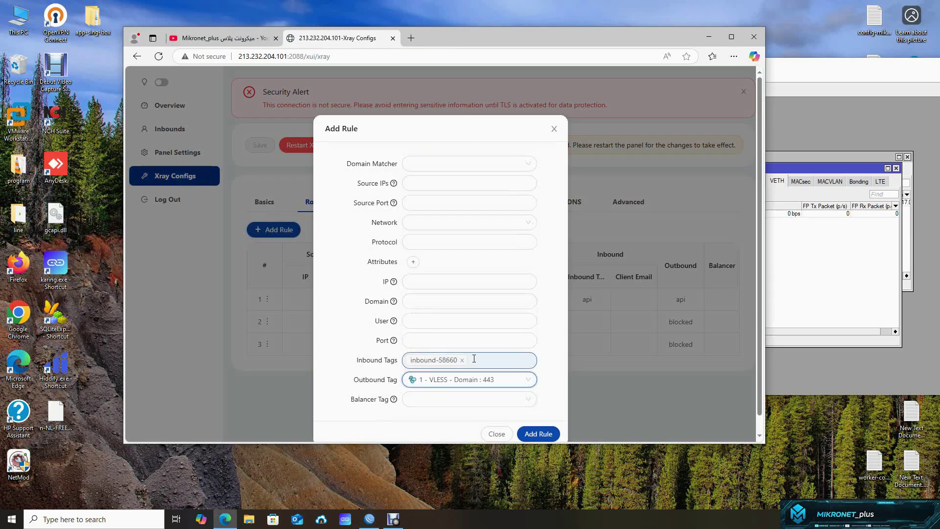
left_click(484, 359)
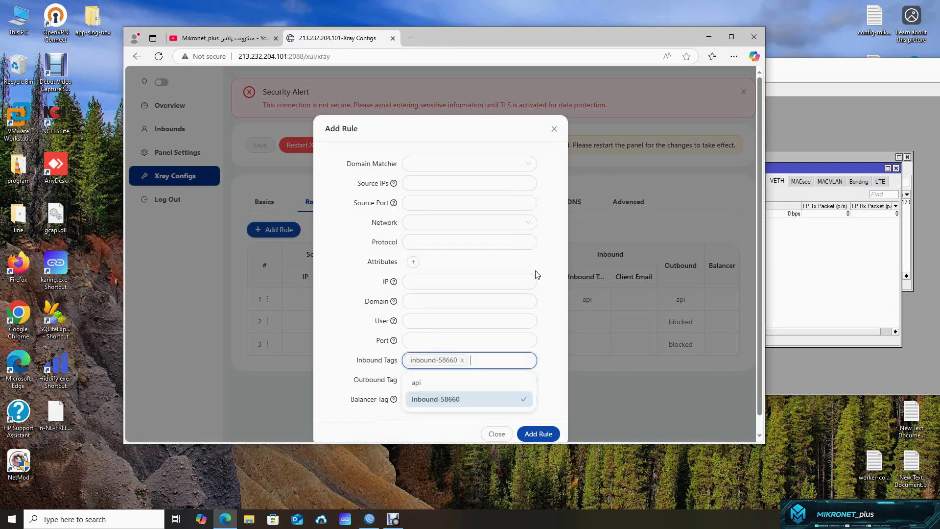
left_click(402, 385)
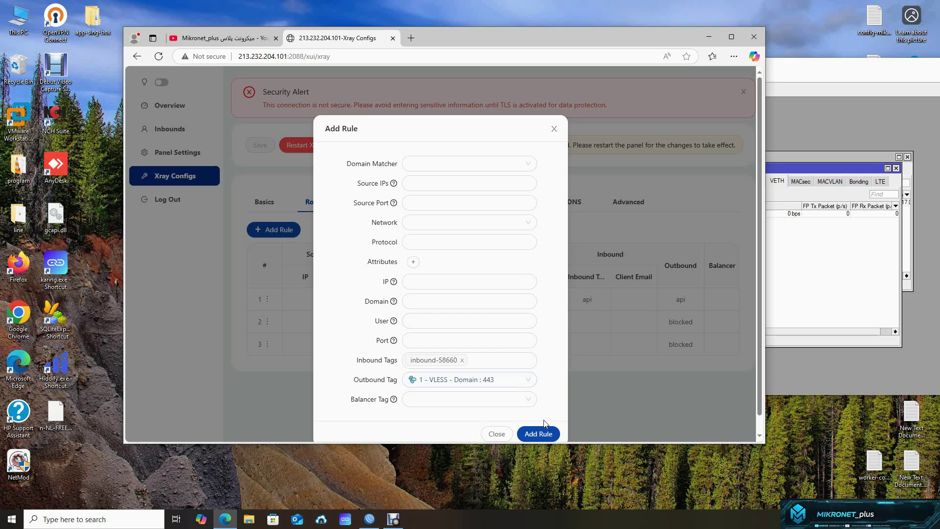
- Add the rule, save the Xray configuration and restart Xray
left_click(542, 434)
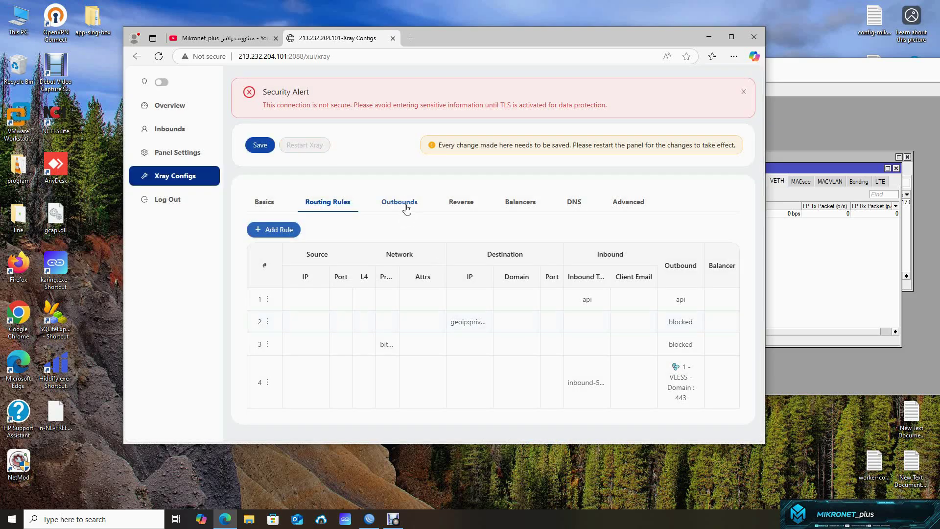
left_click(261, 147)
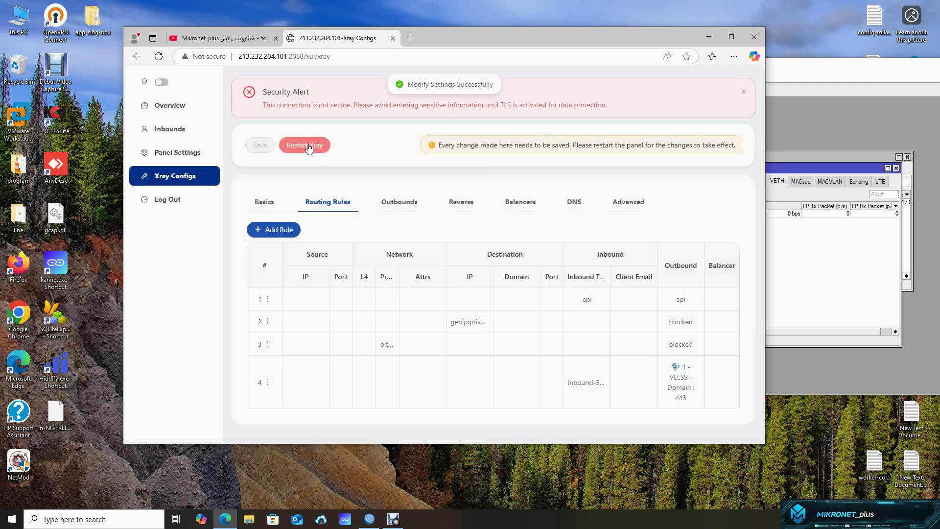
left_click(308, 147)
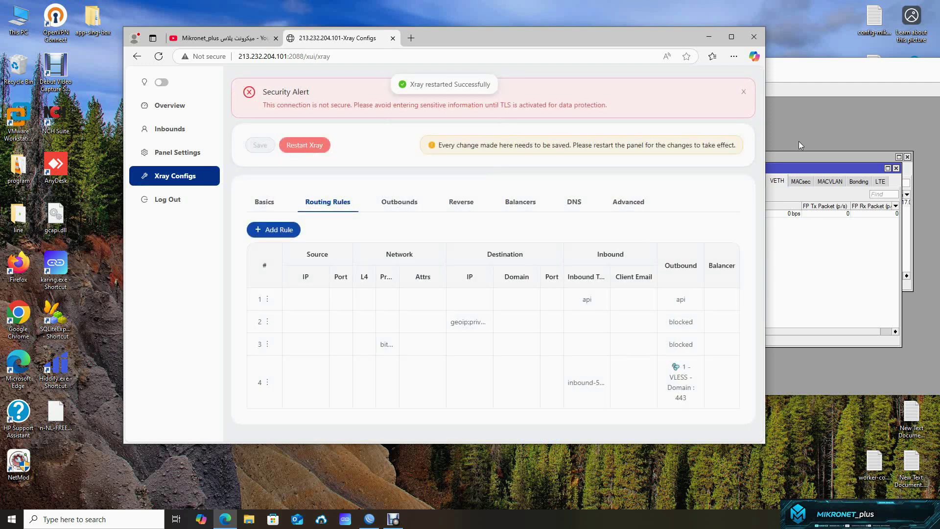
left_click_drag(604, 46, 507, 82)
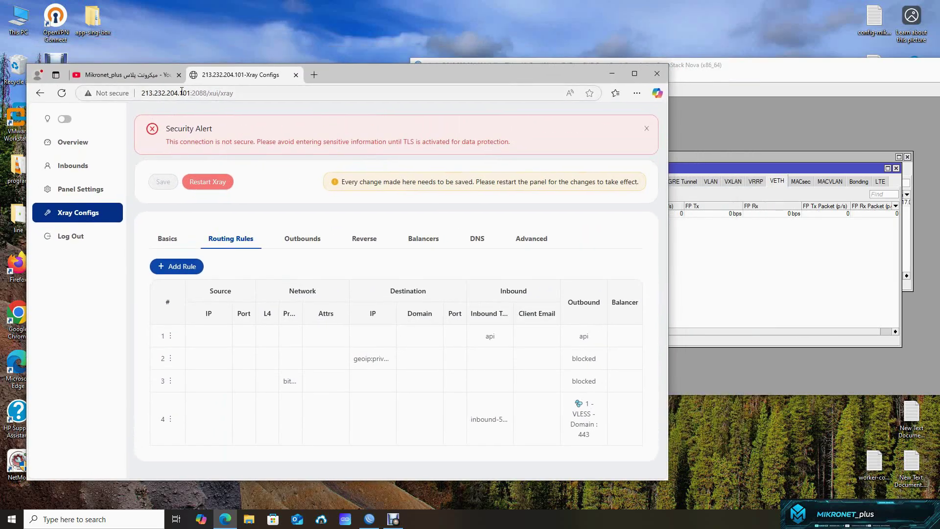
- Enable the L2TP server with IPsec set to required
left_click(726, 121)
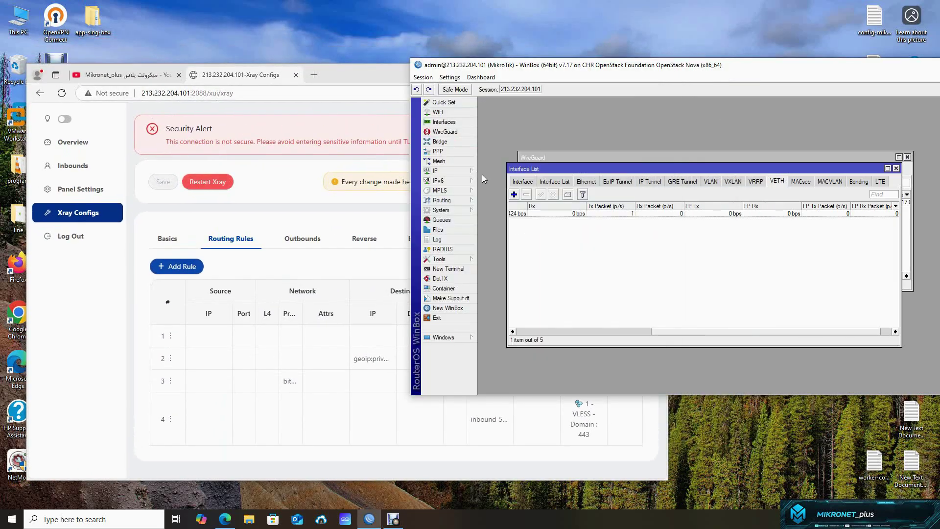
left_click(448, 150)
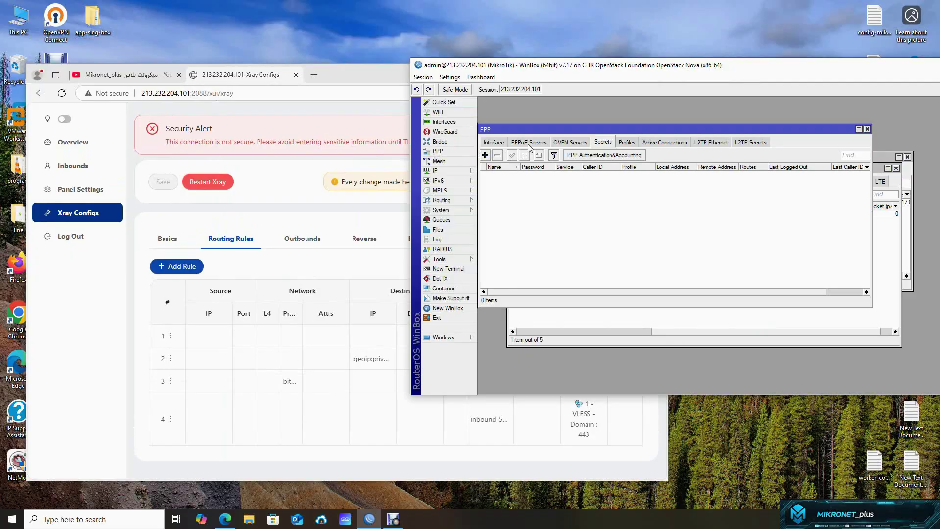
left_click(494, 143)
left_click(708, 155)
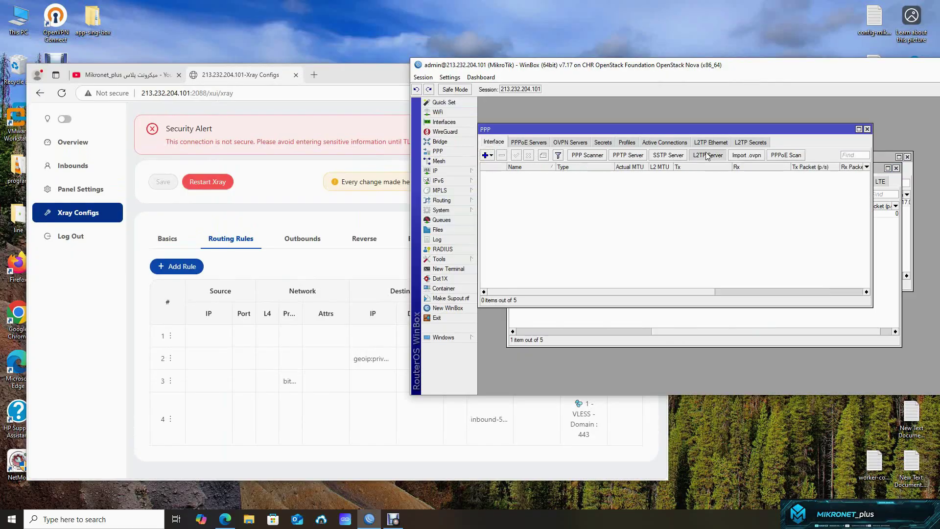
left_click(754, 194)
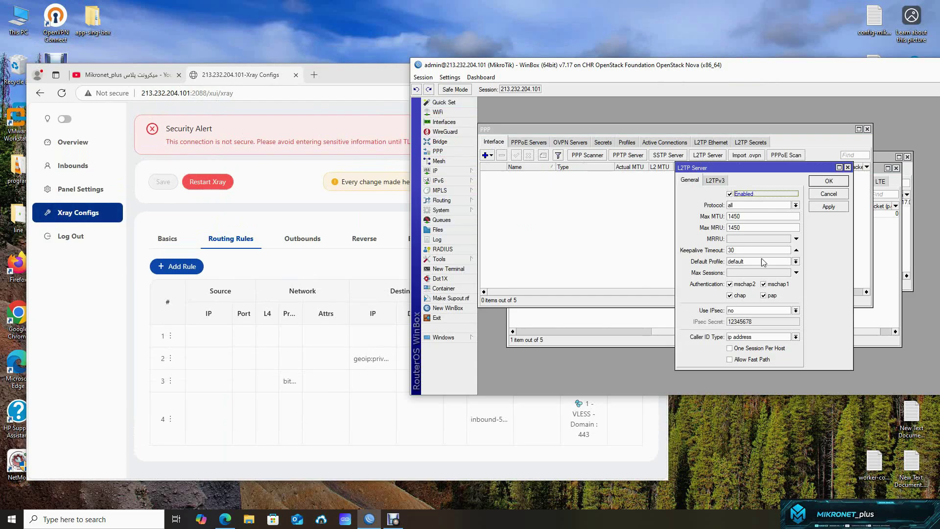
left_click(742, 310)
left_click(747, 324)
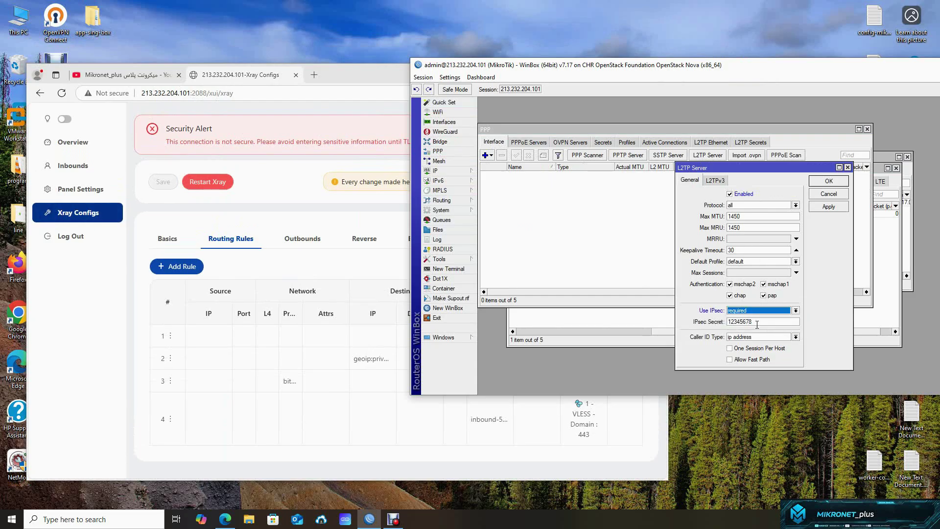
left_click_drag(756, 324, 722, 327)
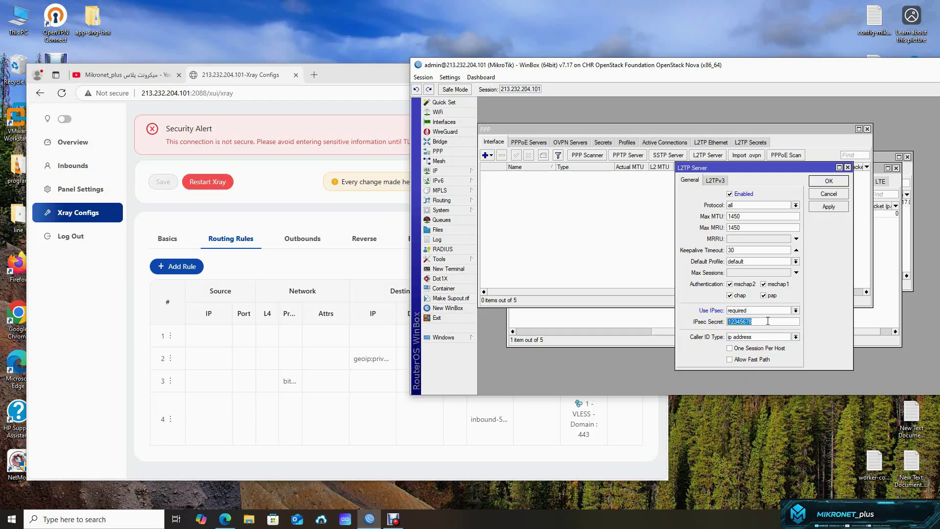
left_click(828, 181)
- Add a PPP profile with local address 192.168.2.1 and remote address 192.168.2.2
left_click(628, 142)
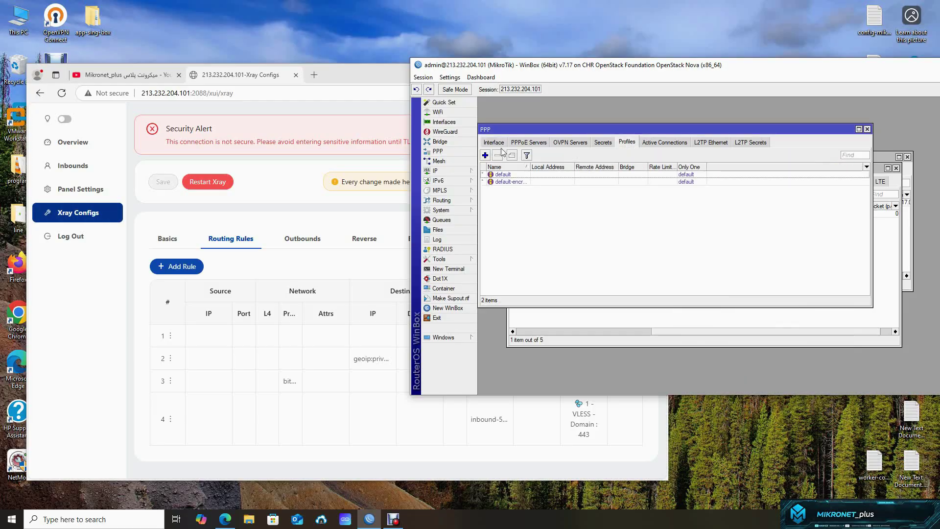
left_click(485, 155)
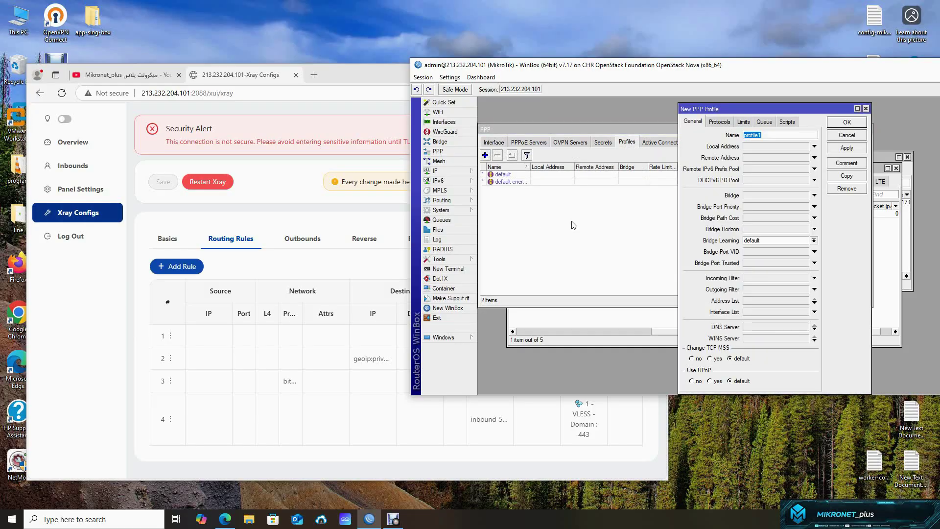
left_click(762, 148)
type("192")
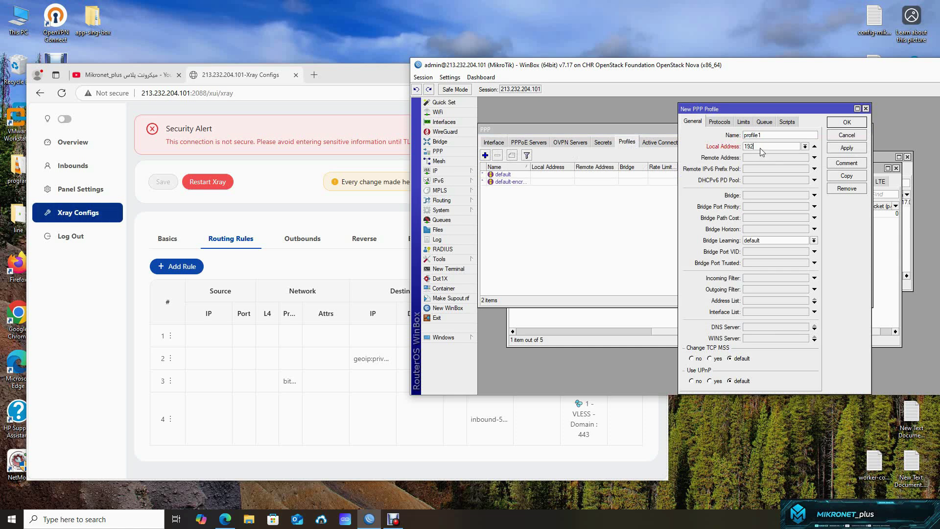
type(".168.2.1")
key("Tab")
type("192.1")
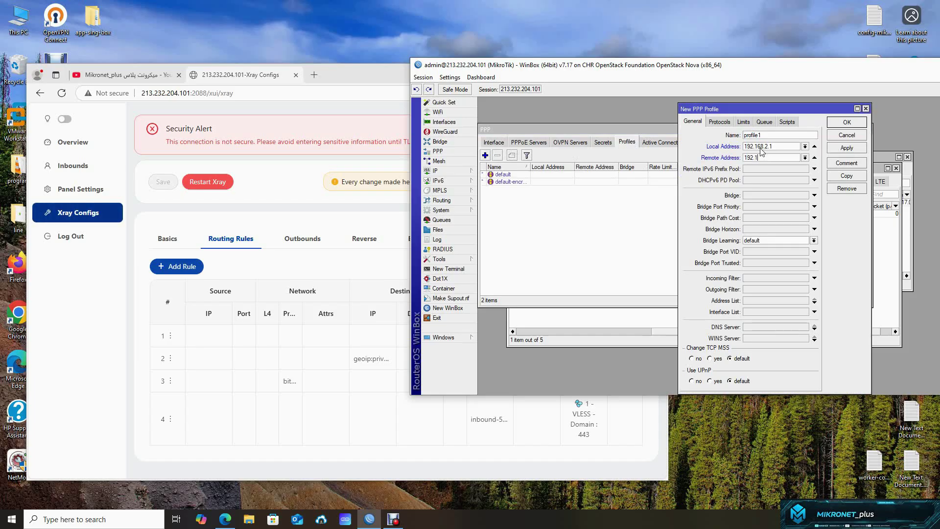
type("68.2.2")
left_click(846, 124)
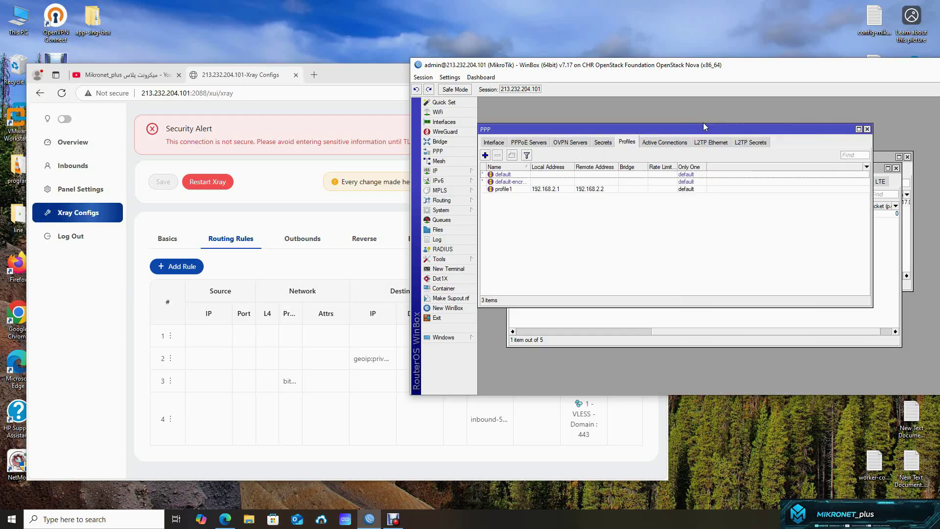
left_click(500, 143)
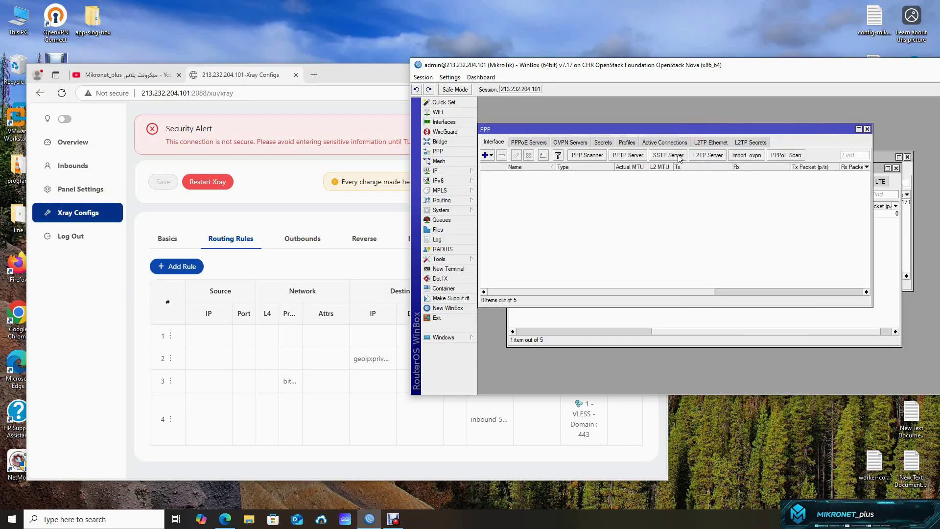
- Set the L2TP server's Default Profile to profile1 and untick chap and pap
left_click(706, 155)
left_click(762, 262)
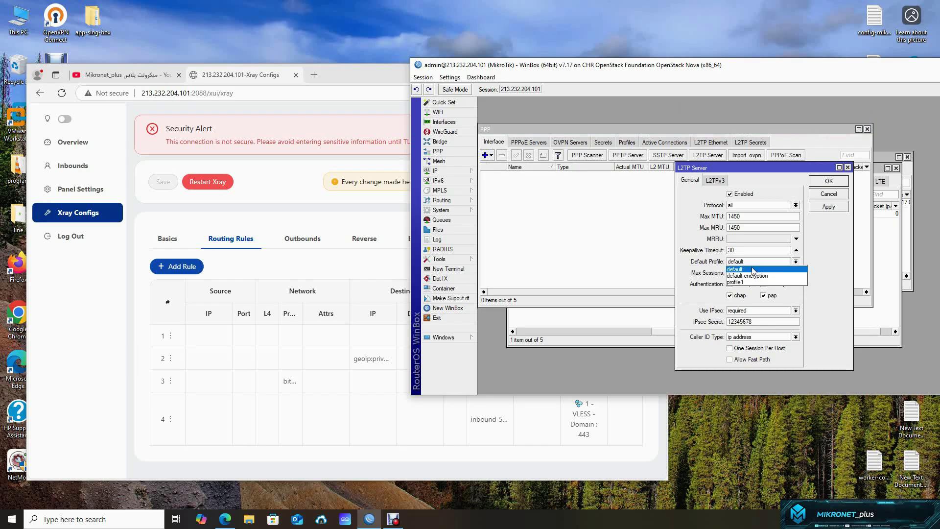
left_click(745, 283)
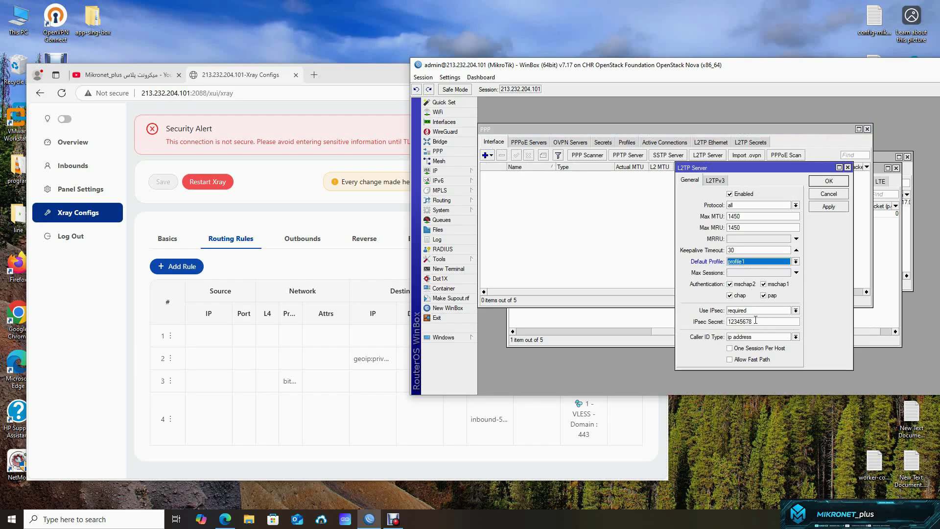
left_click(741, 295)
left_click(769, 295)
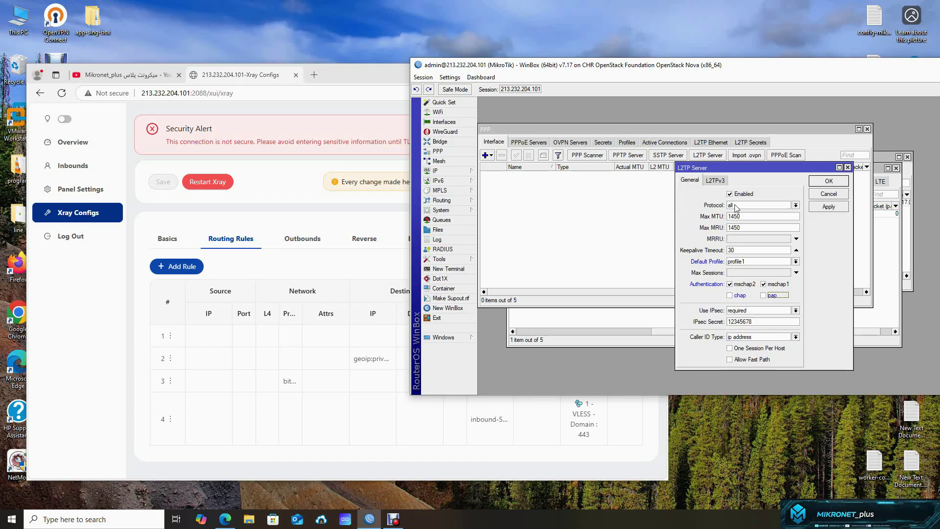
left_click(828, 182)
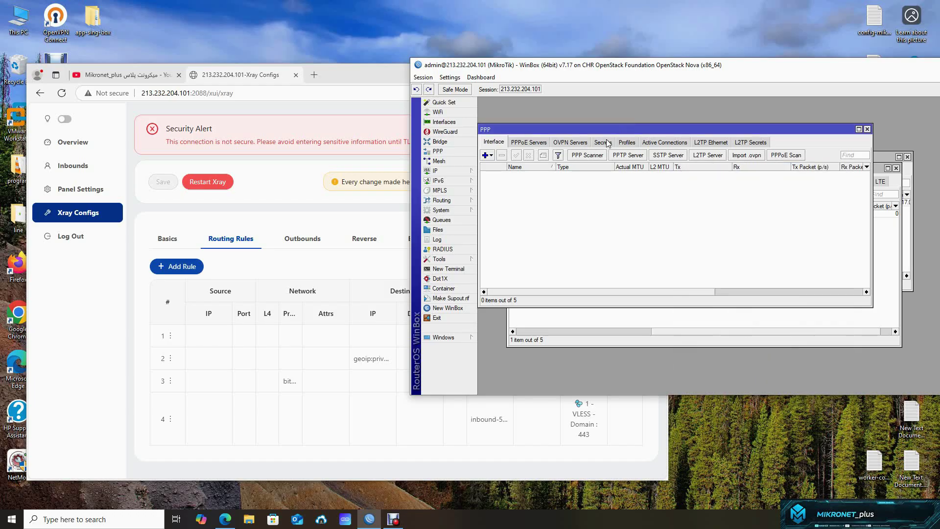
- Add a PPP secret with its password, service l2tp and profile profile1
left_click(603, 142)
left_click(485, 155)
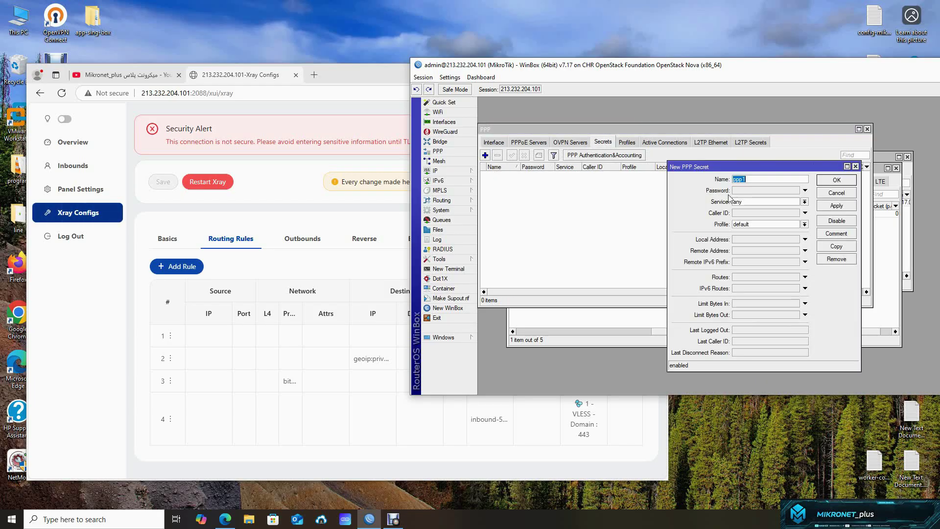
left_click(756, 204)
left_click(748, 223)
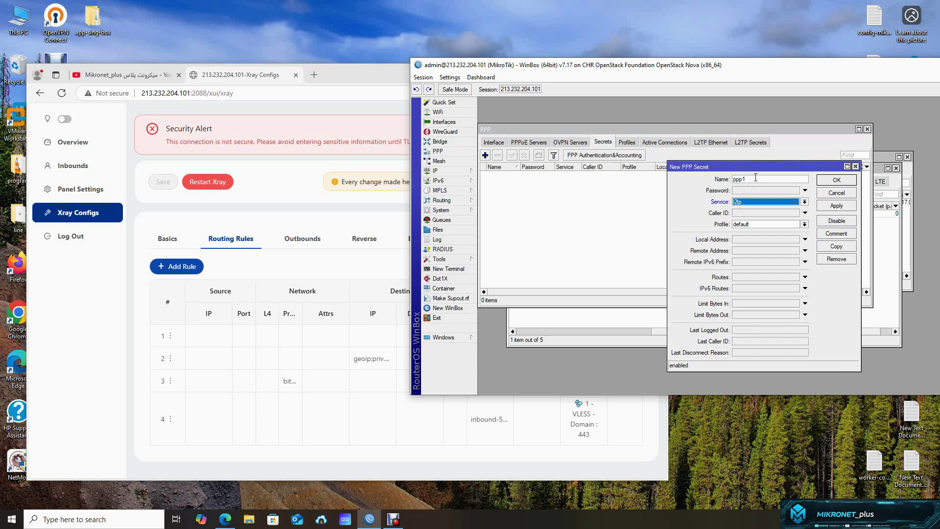
left_click(753, 189)
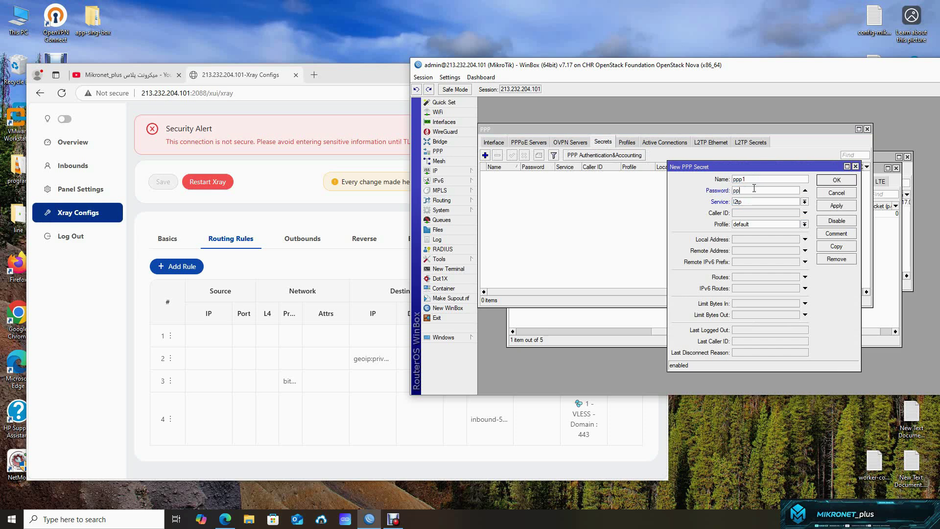
left_click(751, 225)
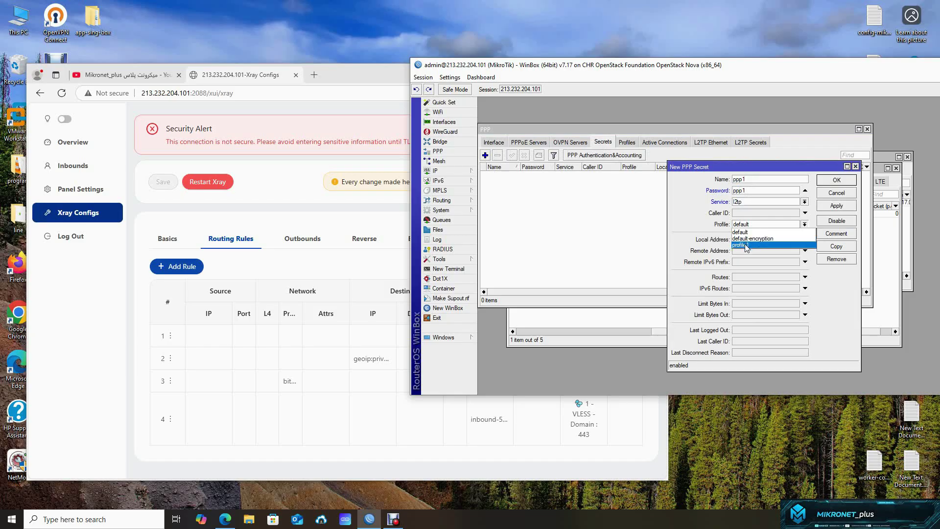
left_click(749, 245)
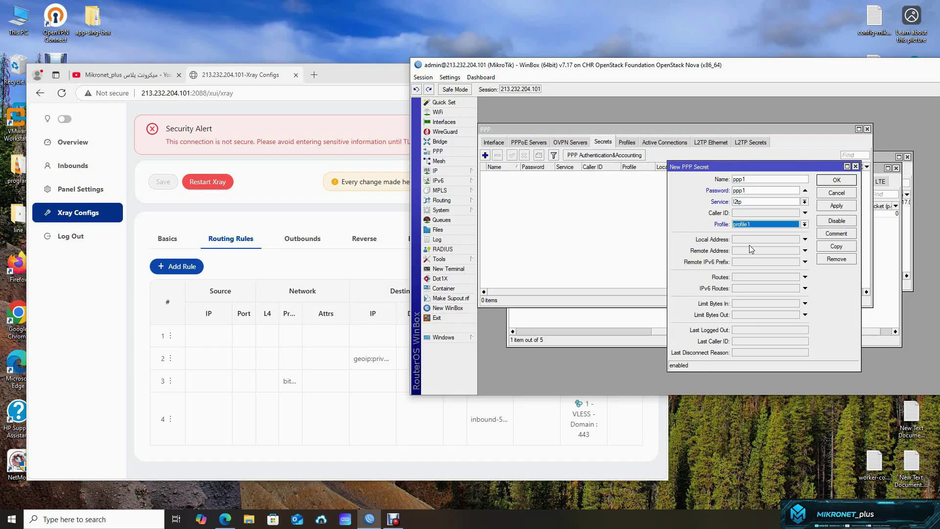
left_click(840, 205)
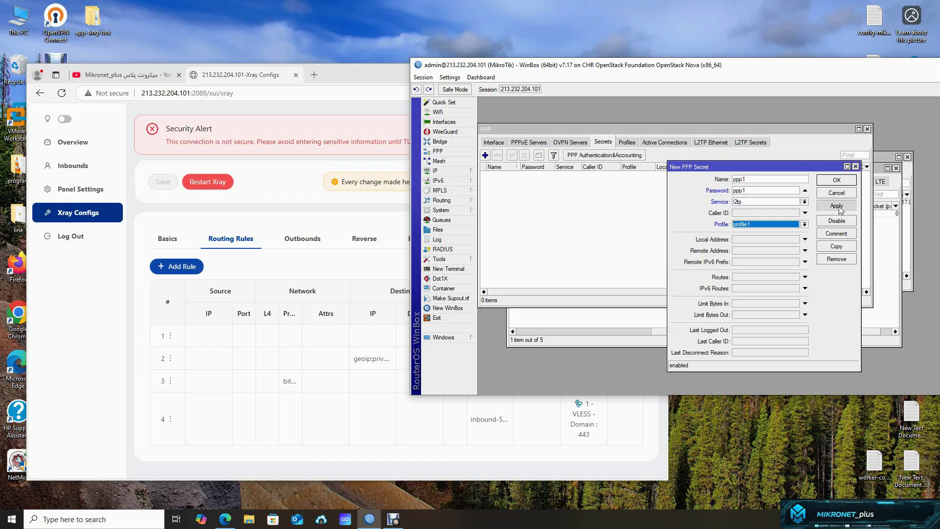
left_click(840, 182)
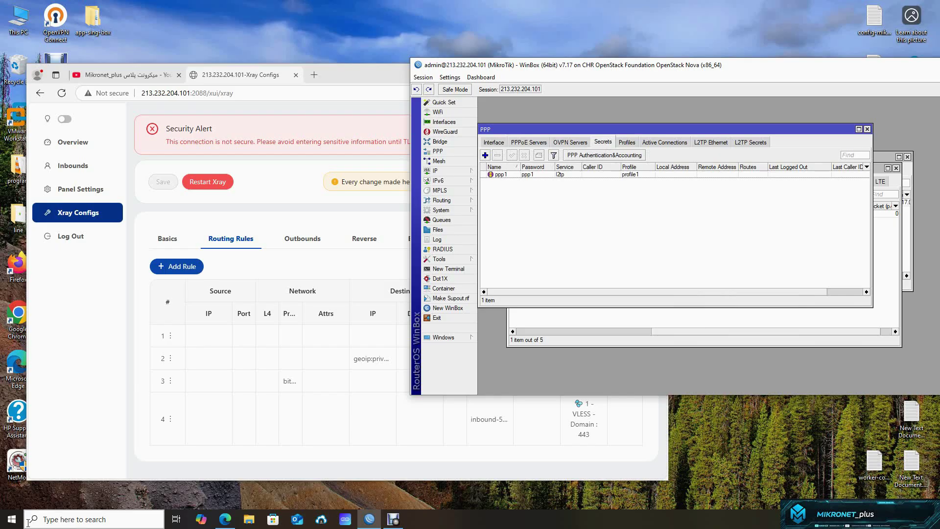
left_click(53, 520)
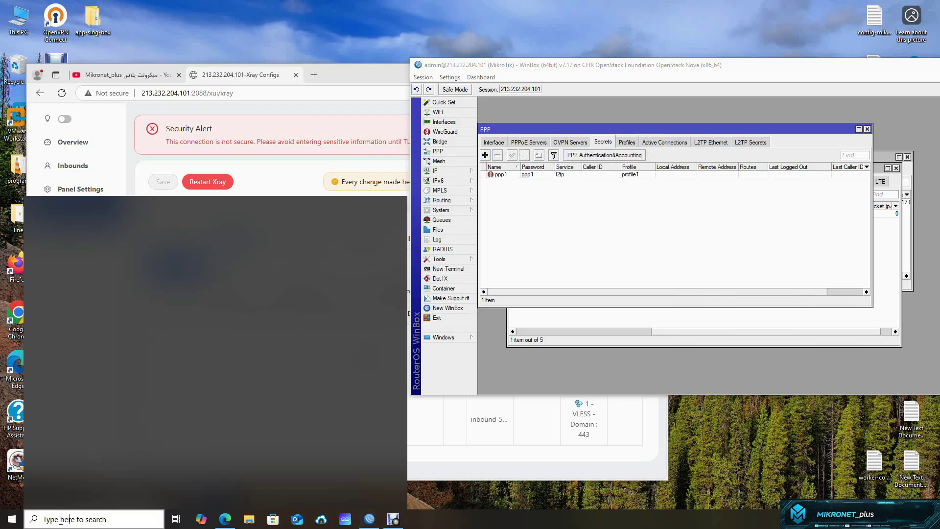
- Search 'vpn' to reach VPN settings and begin a new VPN connection
type("vpn")
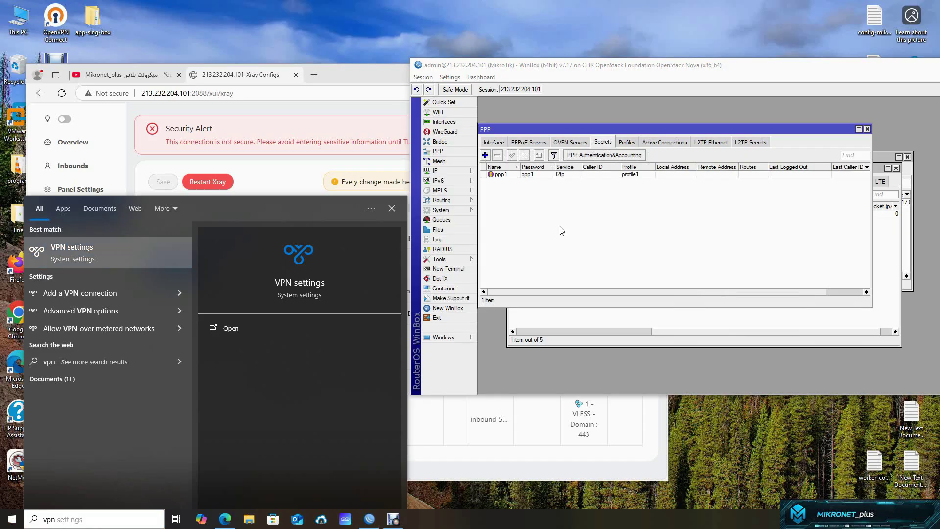
key("Return")
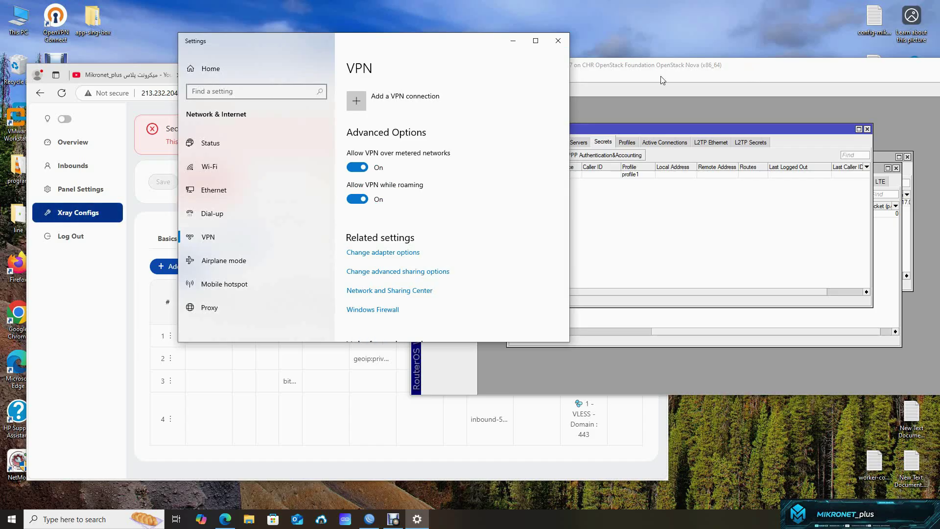
left_click_drag(424, 42, 353, 65)
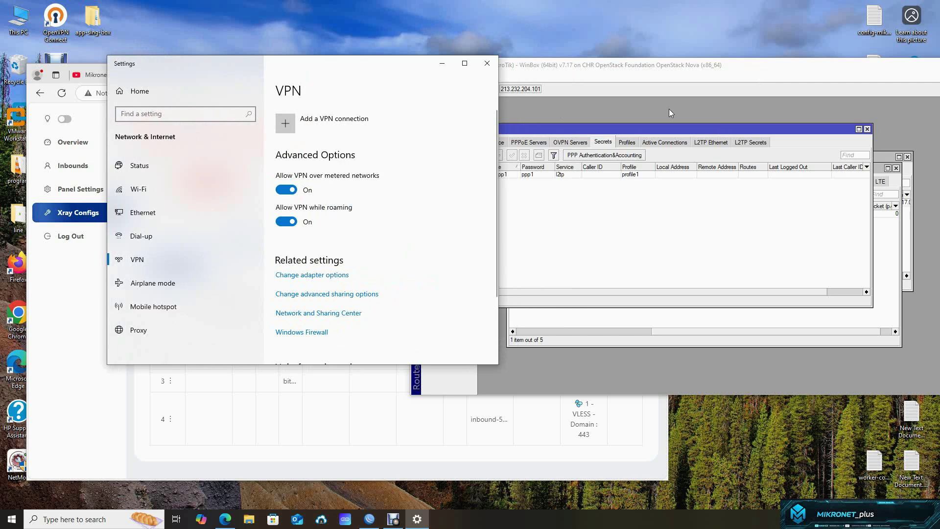
left_click(328, 123)
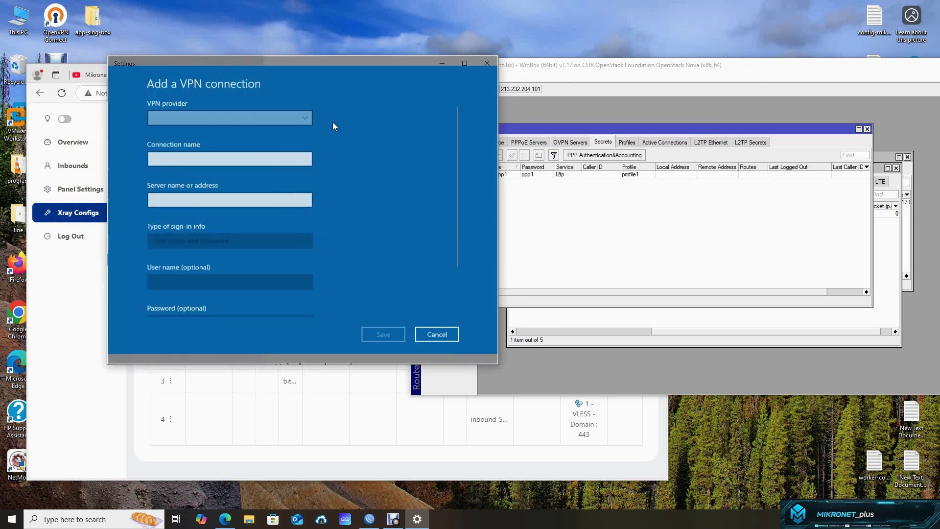
- Choose the Windows (built-in) provider, server 213.232.204.101, and connection name l2tp
left_click(285, 116)
left_click(204, 134)
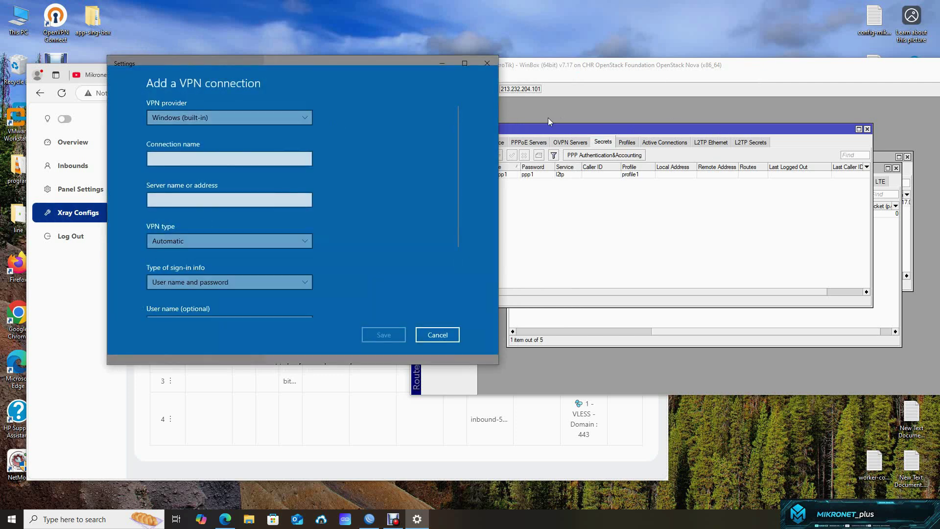
left_click(547, 117)
left_click_drag(541, 89, 500, 93)
key("ctrl+c")
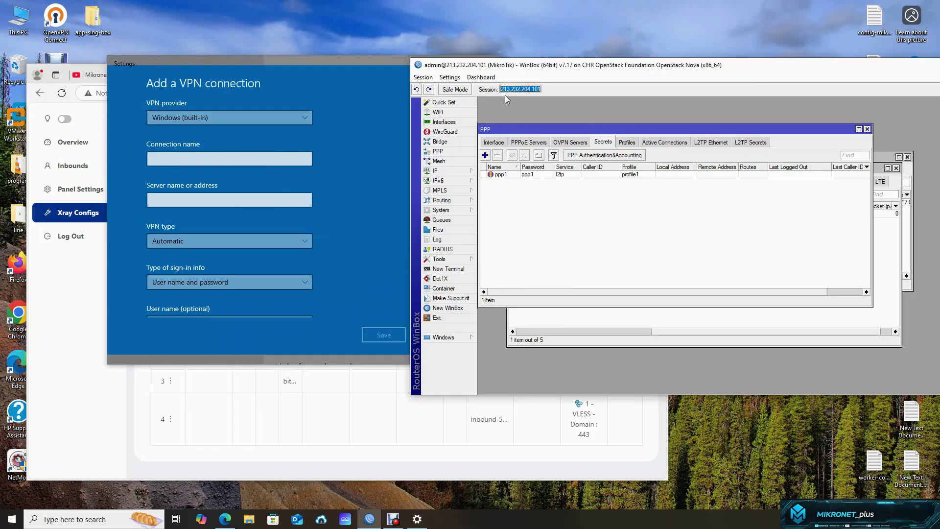
left_click(189, 203)
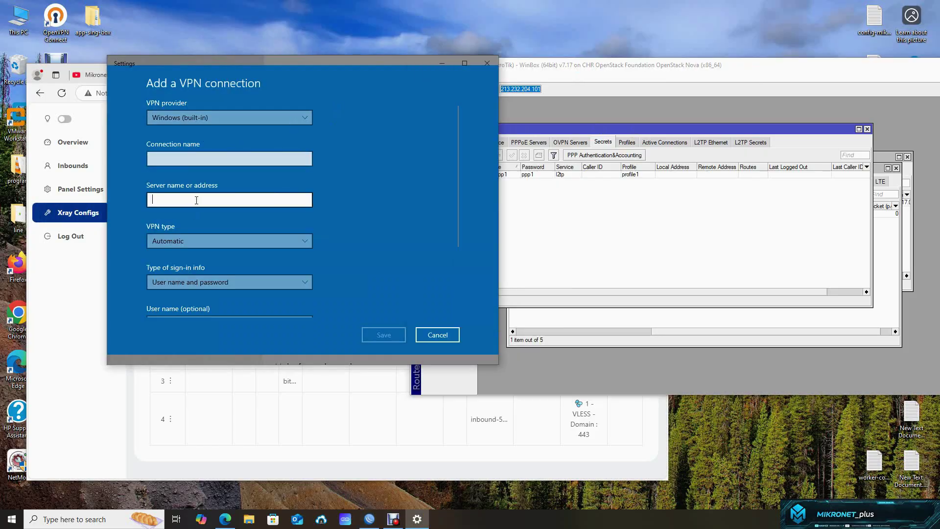
key("ctrl+v")
left_click(192, 157)
type("l2")
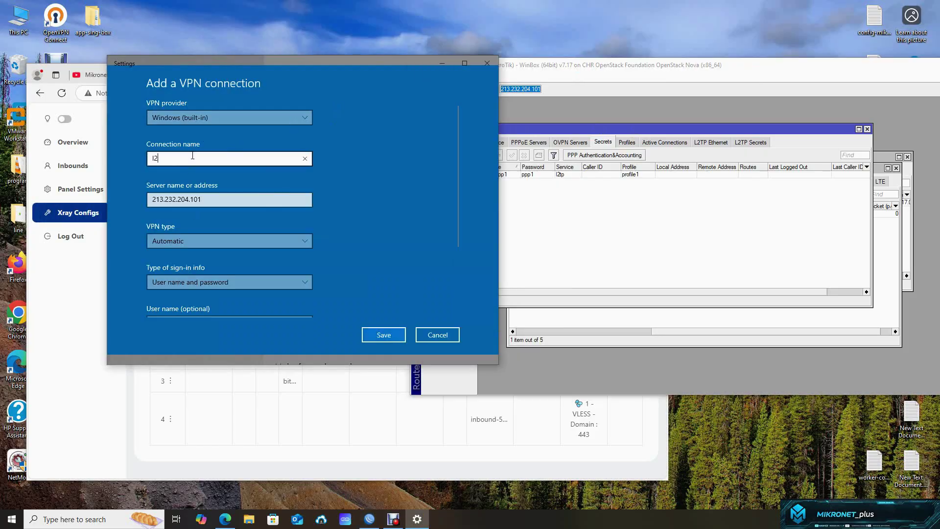
type("tp")
- Select L2TP/IPsec with pre-shared key, enter the key and user credentials, and save
scroll(337, 248, "down", 3)
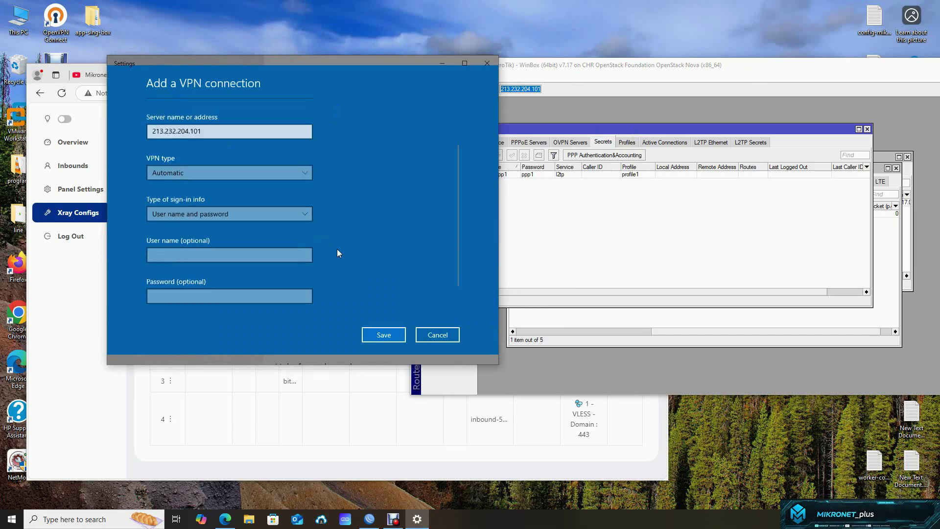
left_click(227, 146)
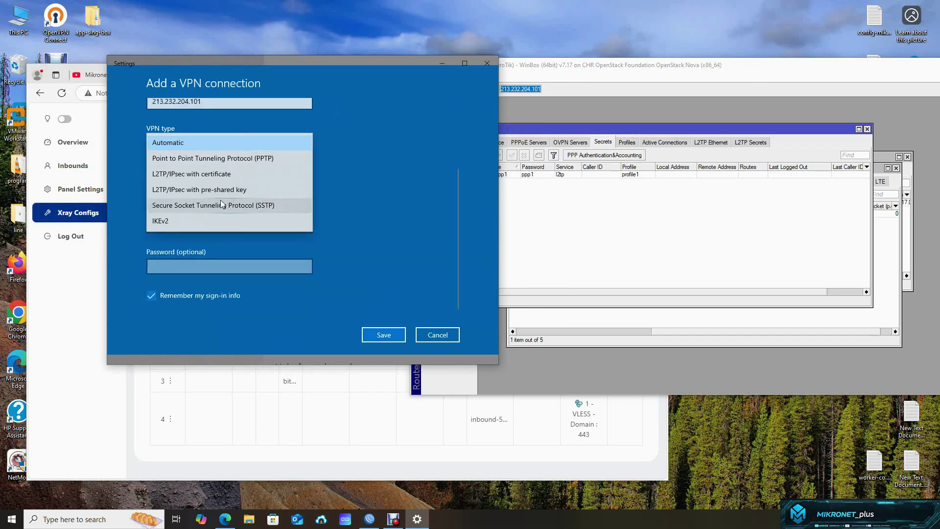
left_click(189, 194)
left_click(183, 185)
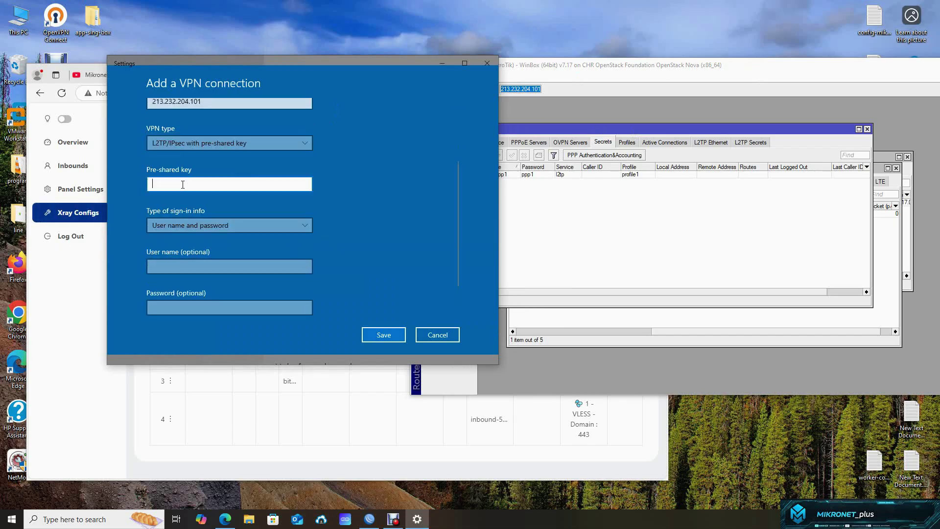
type("12345")
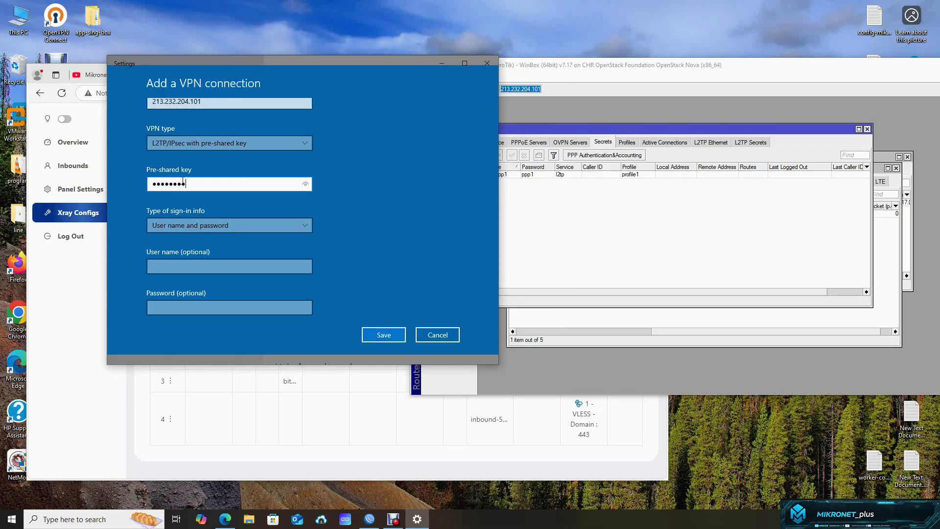
left_click(204, 263)
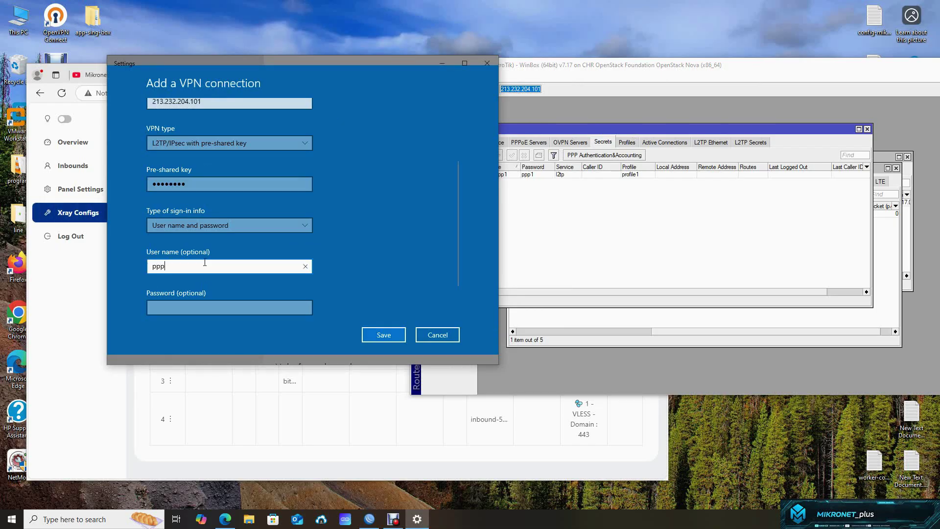
key("Tab")
type("ppp")
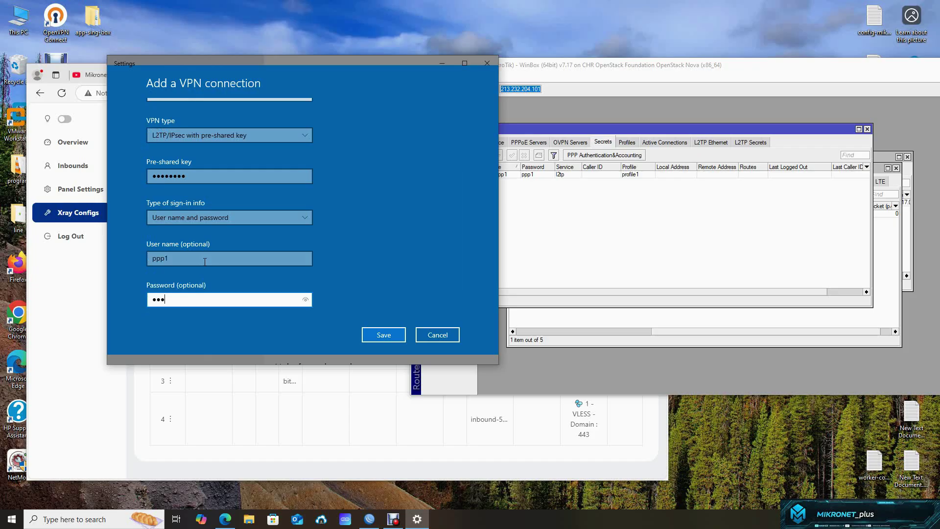
type("1")
left_click(382, 334)
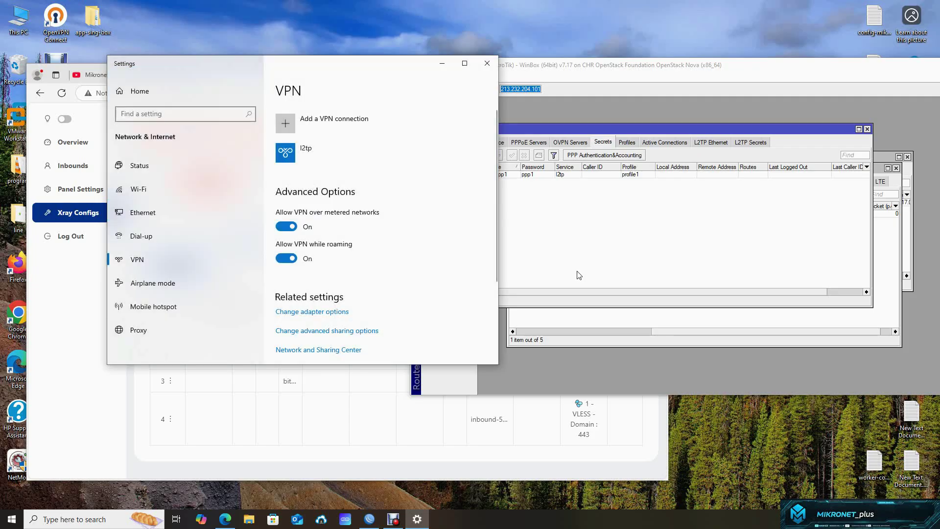
- Connect the l2tp VPN and confirm the l2tp-ppp1 interface in WinBox's PPP list
left_click(337, 163)
left_click(337, 184)
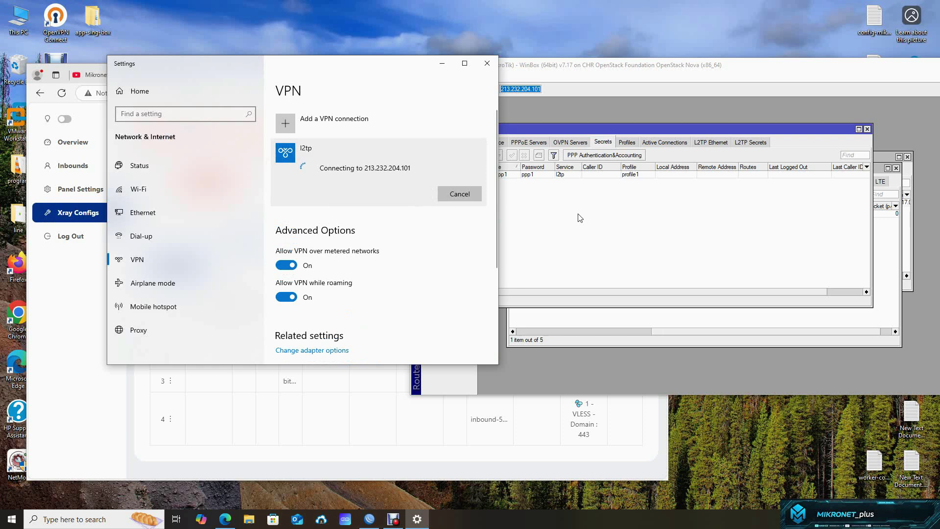
left_click(580, 129)
left_click(494, 142)
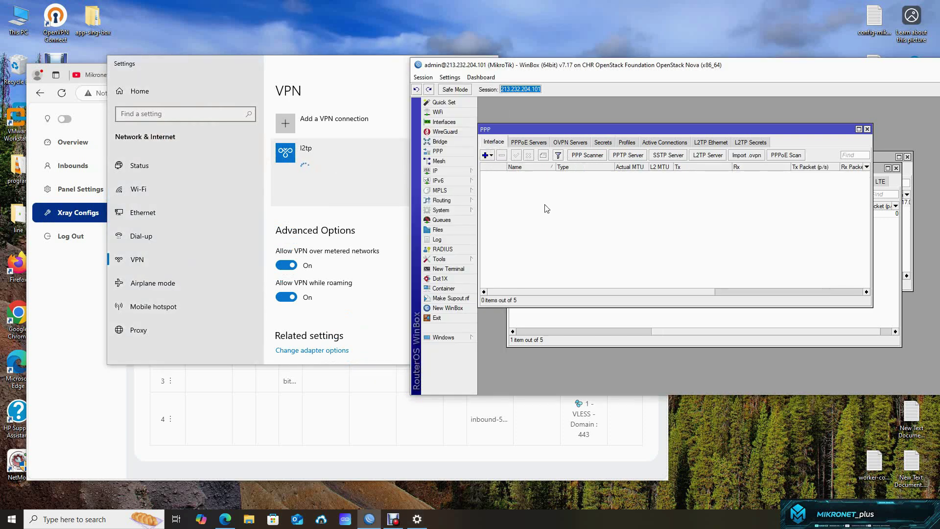
left_click(568, 175)
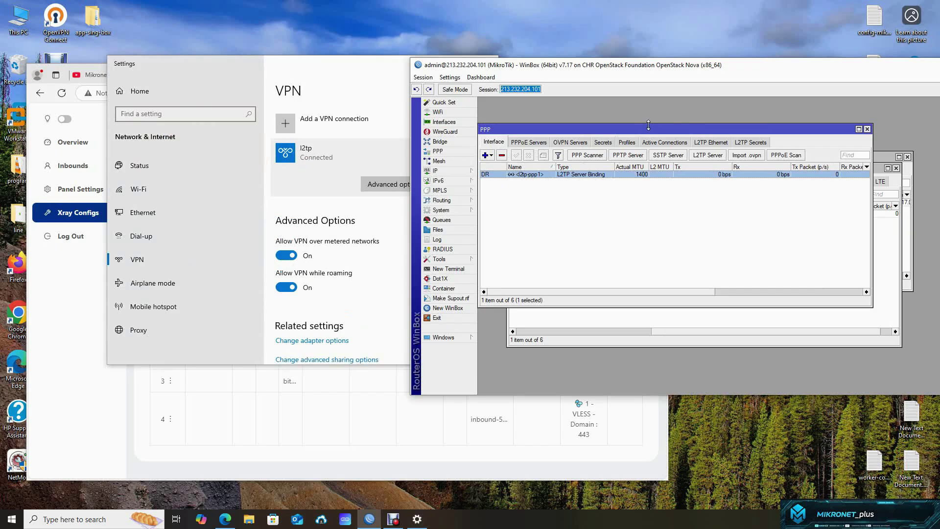
left_click_drag(639, 128, 680, 131)
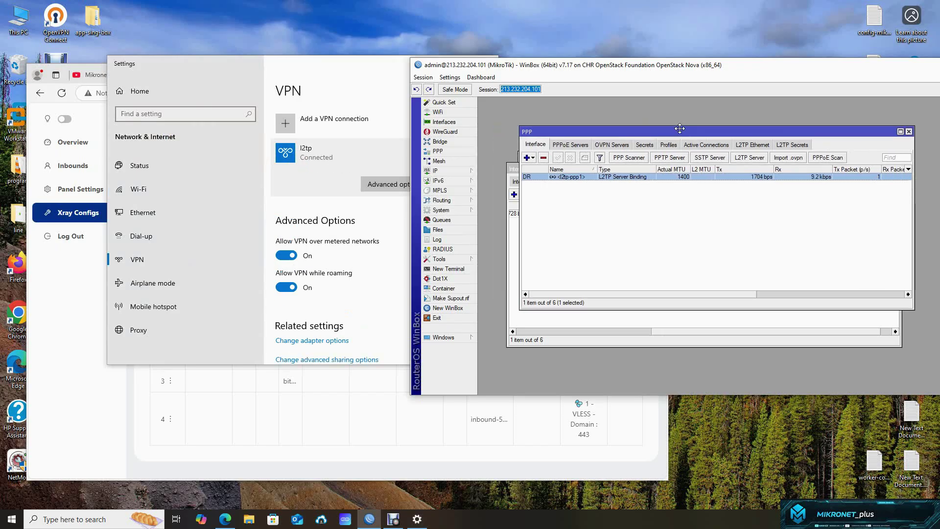
left_click(447, 171)
left_click(492, 240)
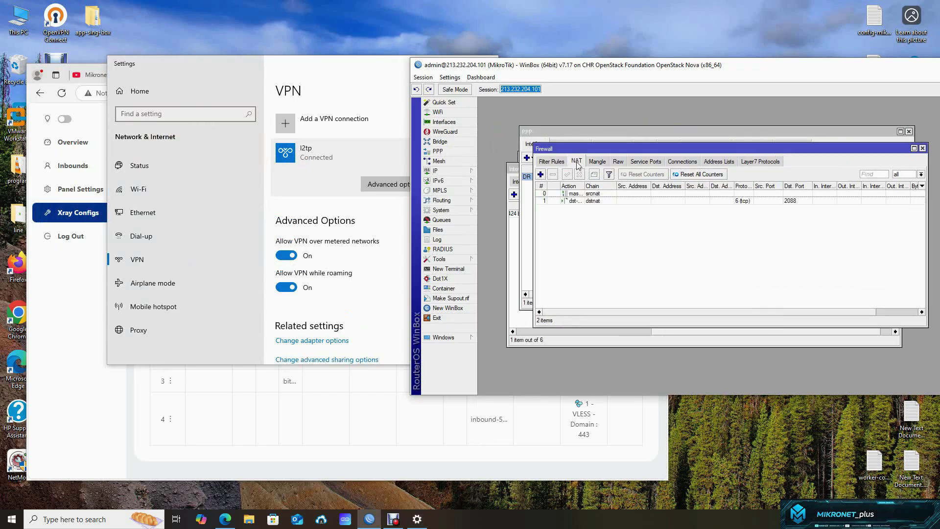
- Add a routing table named vpn with FIB ticked under Routing > Tables
left_click(445, 200)
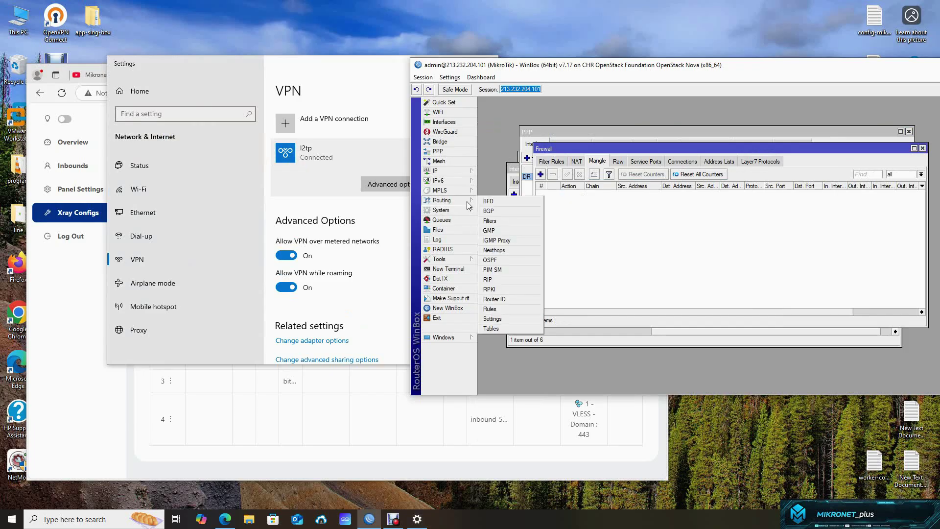
left_click(491, 328)
left_click(623, 241)
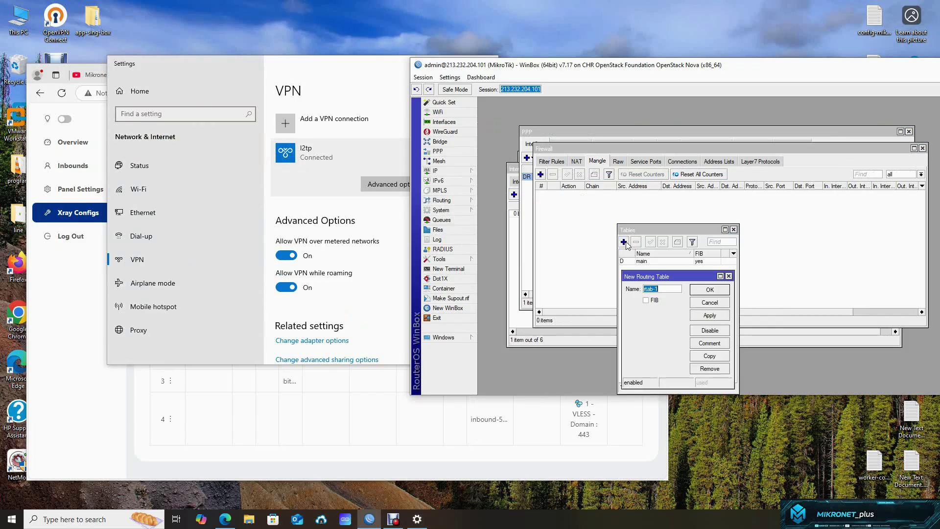
type("vpn")
left_click(655, 300)
left_click(708, 290)
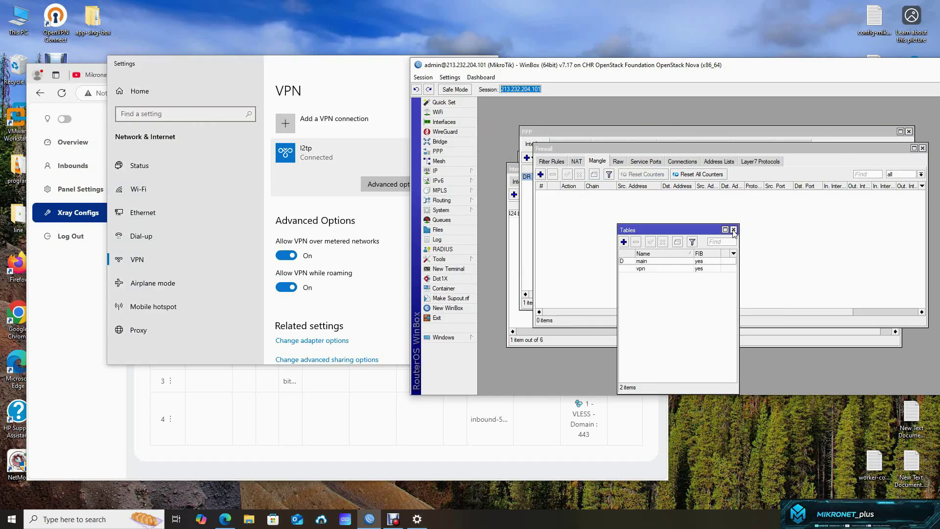
left_click(733, 229)
- Start a new mangle rule with source address 192.168.2.0/24
left_click(540, 174)
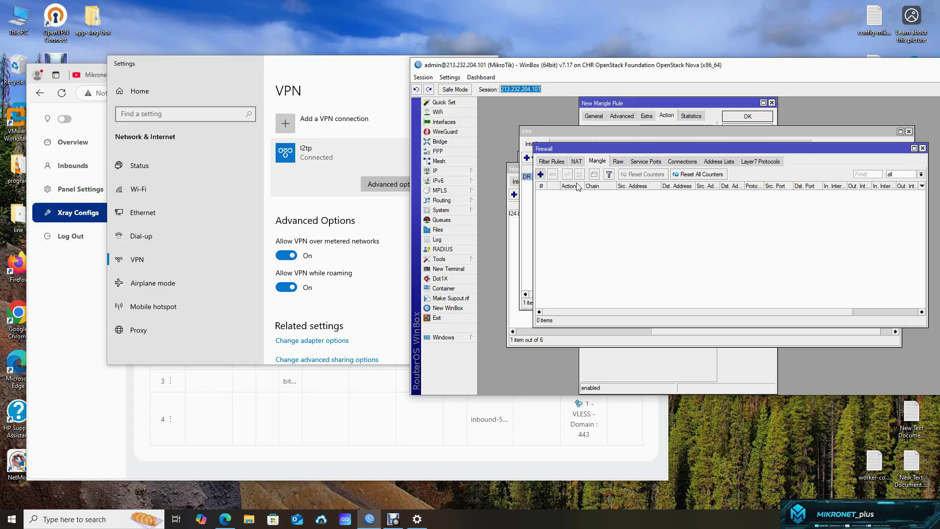
left_click(667, 116)
left_click(594, 118)
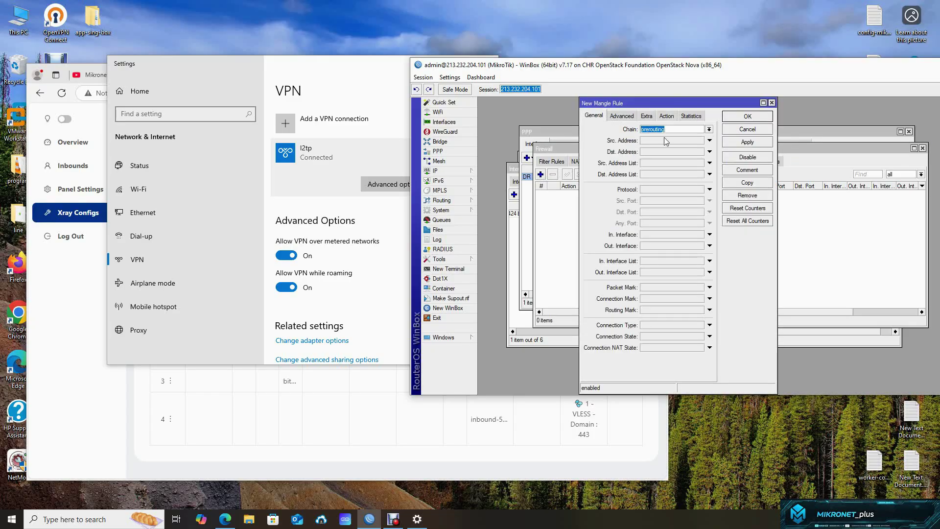
left_click(665, 140)
type("19")
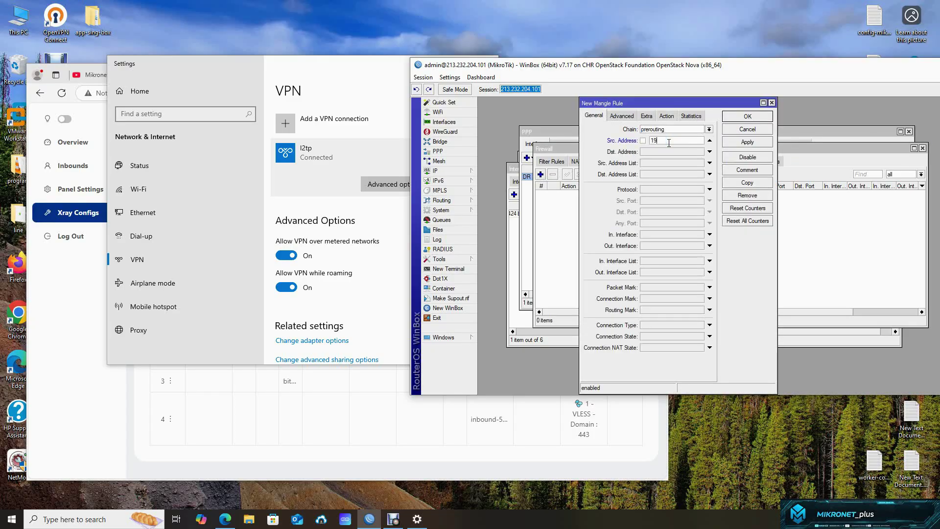
type("2.17")
key("BackSpace")
type("68.2.0/24")
- Set the action to mark routing with routing mark vpn and save the rule
left_click(666, 116)
left_click(666, 129)
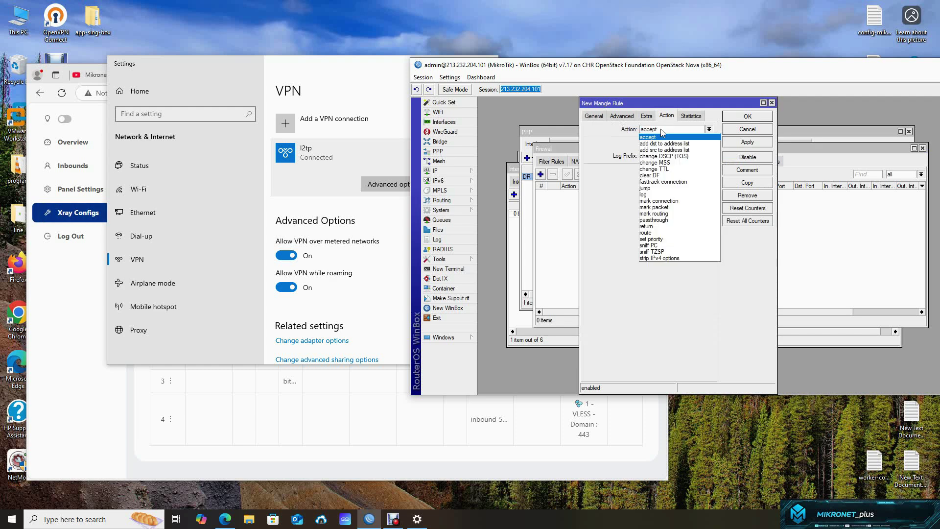
left_click(666, 214)
left_click(663, 170)
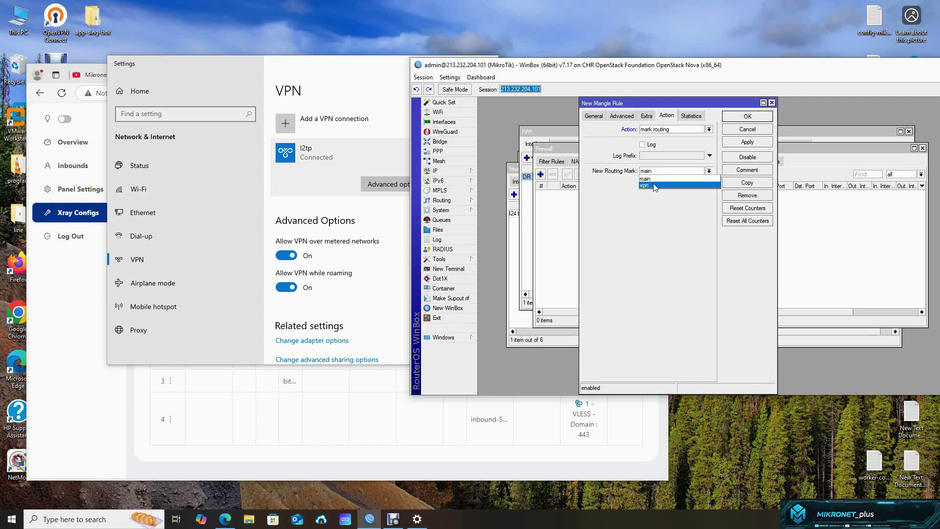
left_click(654, 185)
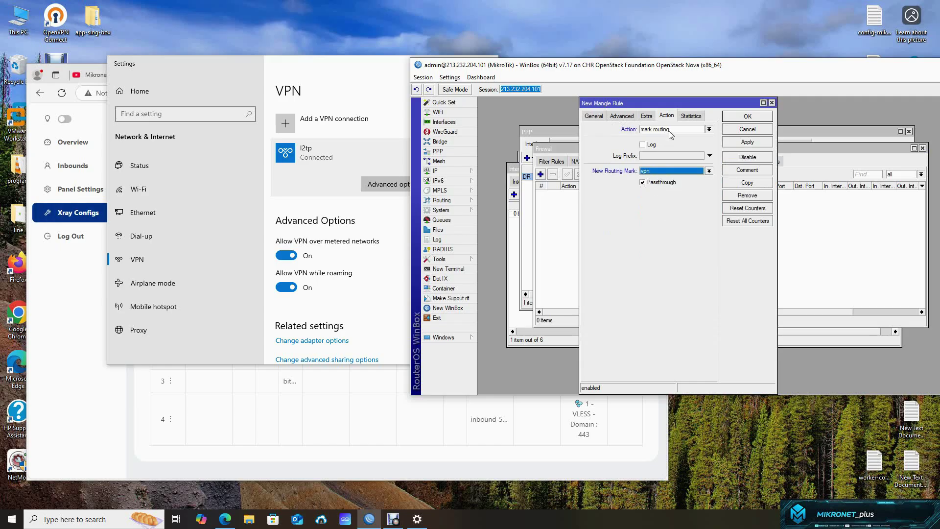
left_click(595, 116)
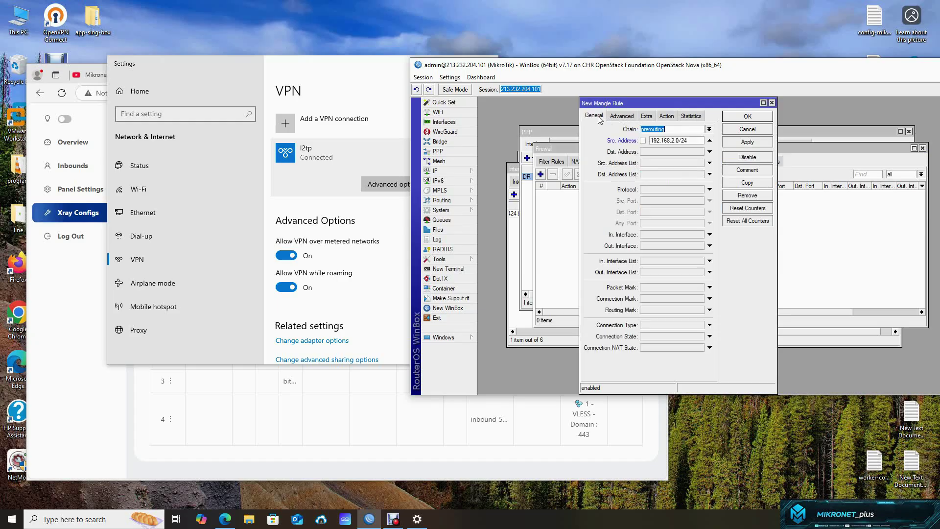
left_click(652, 141)
left_click(666, 115)
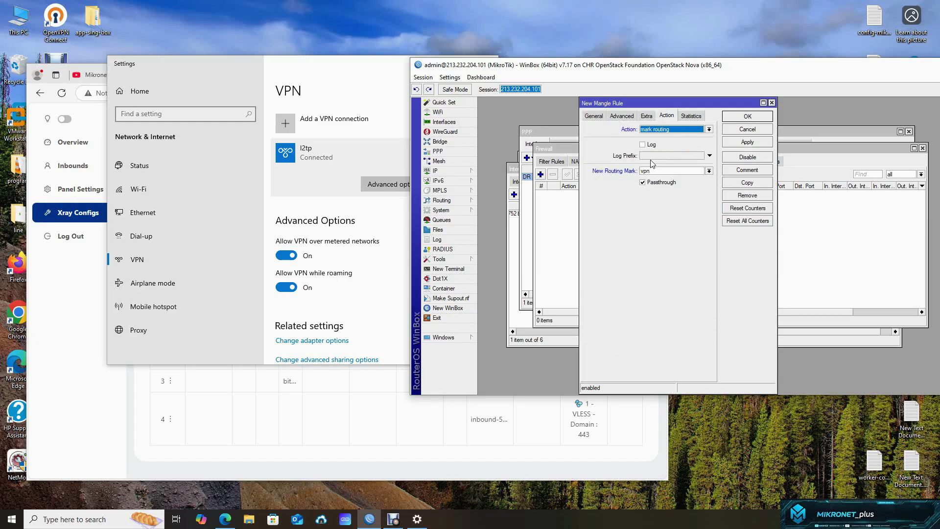
left_click(746, 116)
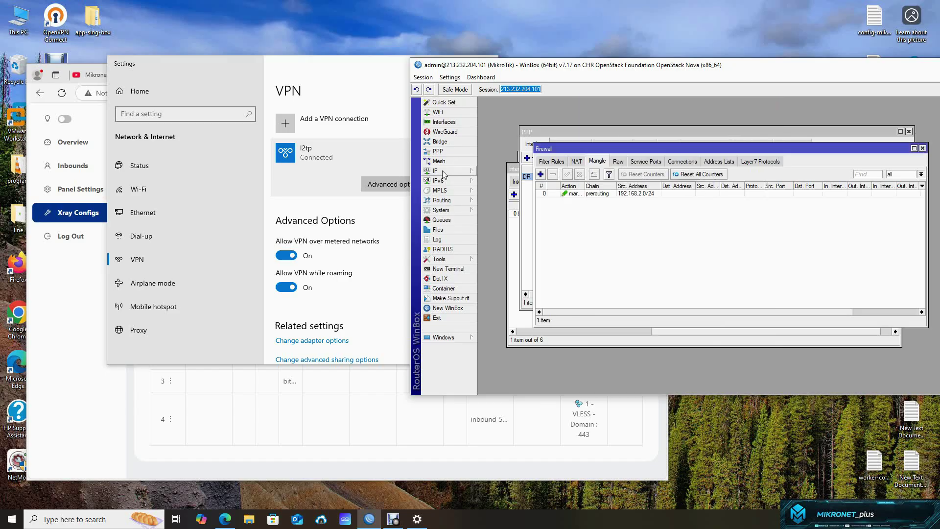
left_click(443, 170)
- Start a New Route from the route list and briefly check the Interfaces list
left_click(509, 286)
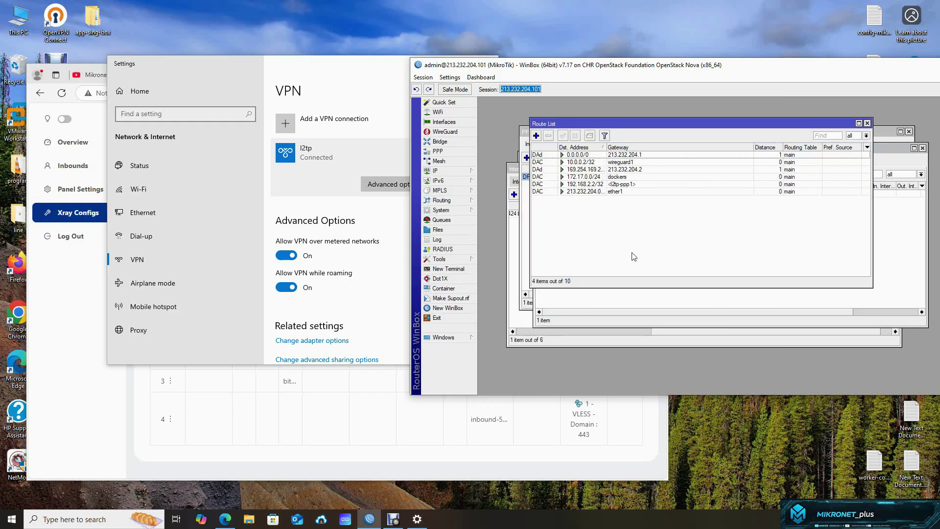
left_click(536, 136)
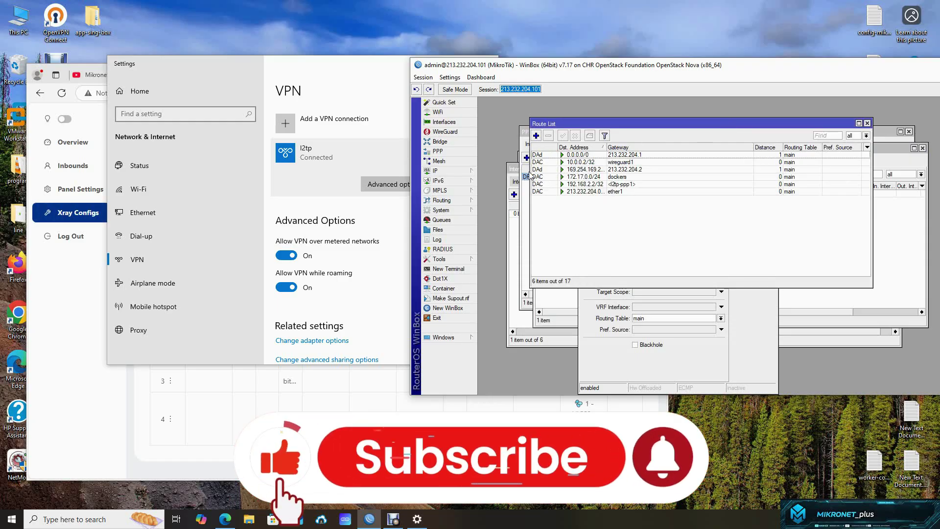
left_click(526, 213)
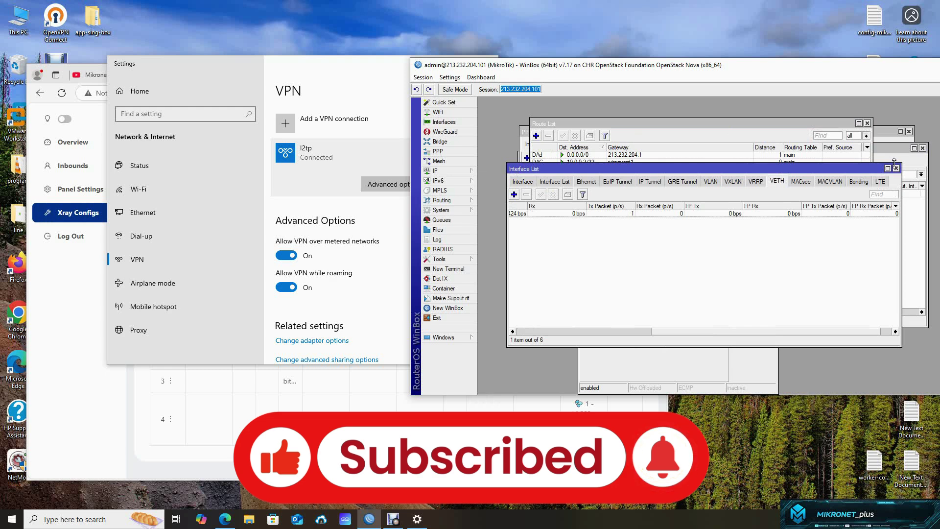
left_click(896, 167)
- Close the PPP window and arrange the windows to show the WireGuard peer1 details
left_click_drag(587, 123, 646, 149)
left_click(556, 134)
left_click_drag(560, 132, 536, 135)
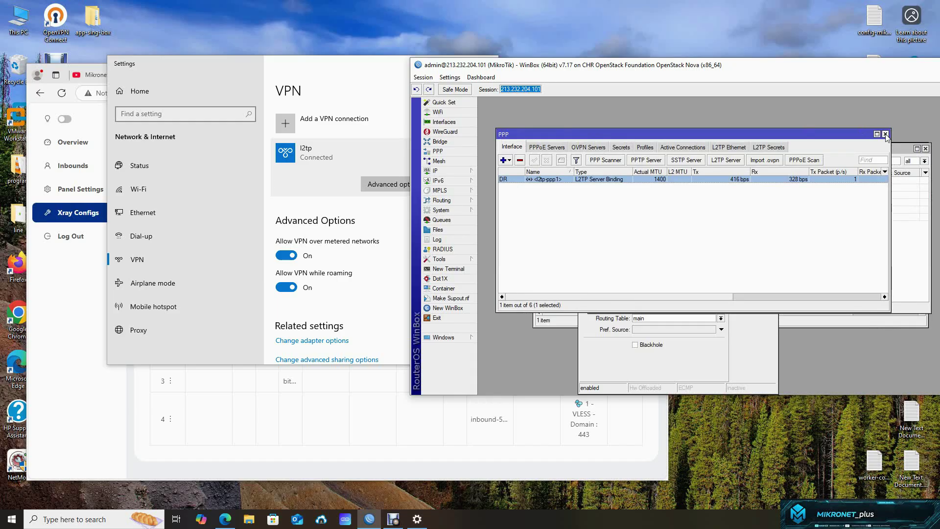
left_click(884, 134)
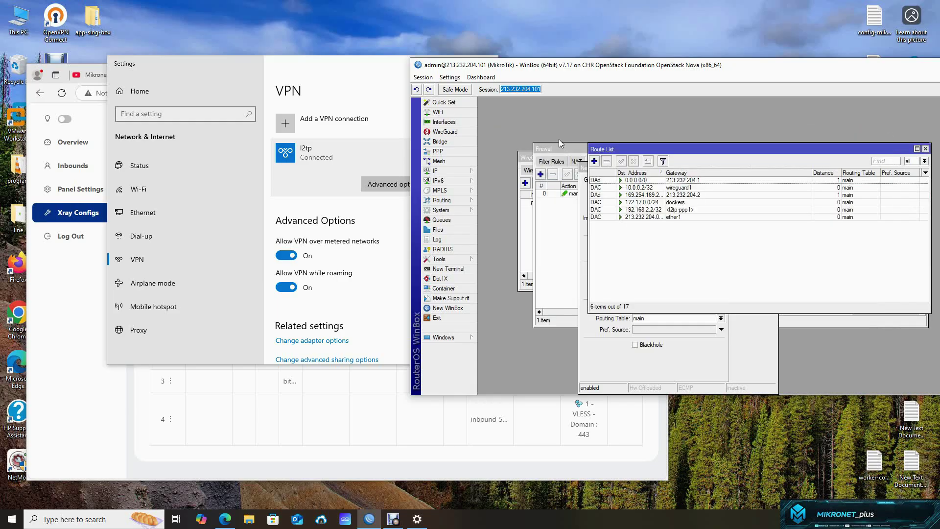
left_click_drag(529, 157, 517, 152)
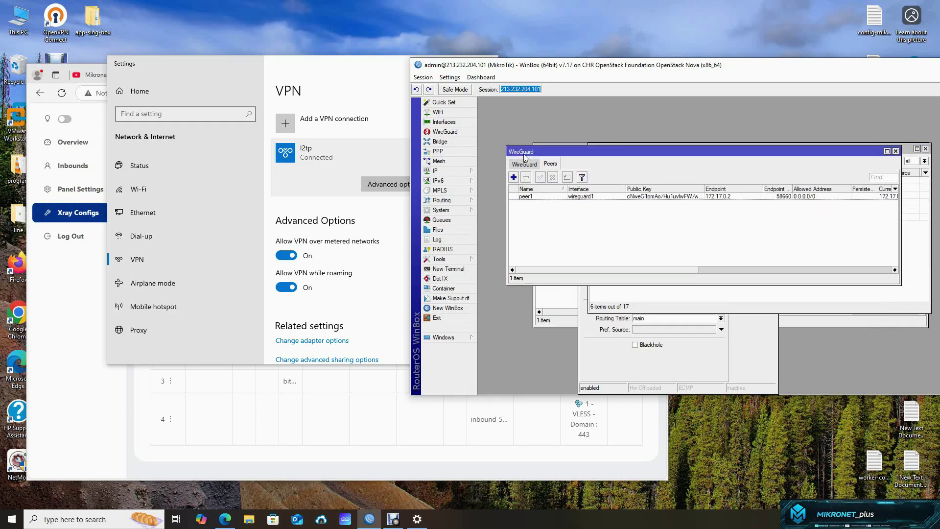
- Copy the interface name wireguard1 from its properties without changing anything
double_click(558, 196)
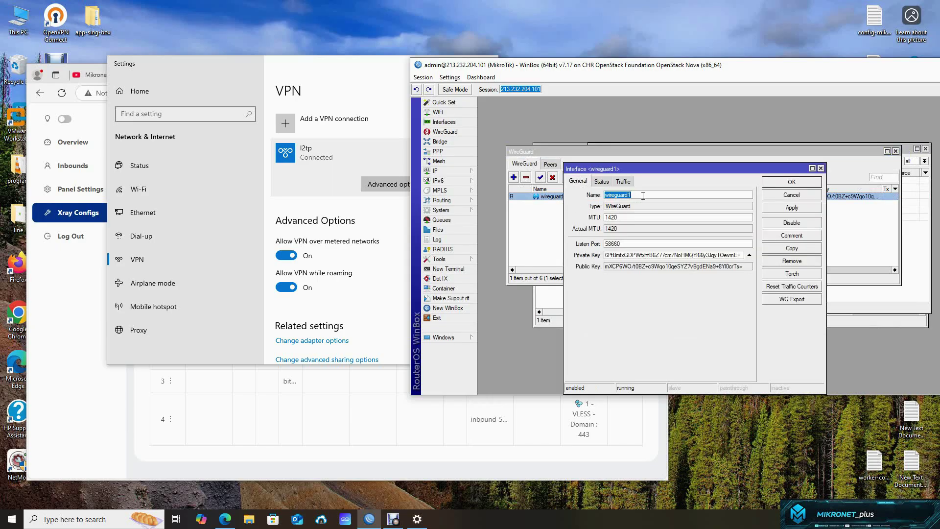
left_click_drag(632, 195, 603, 195)
right_click(625, 196)
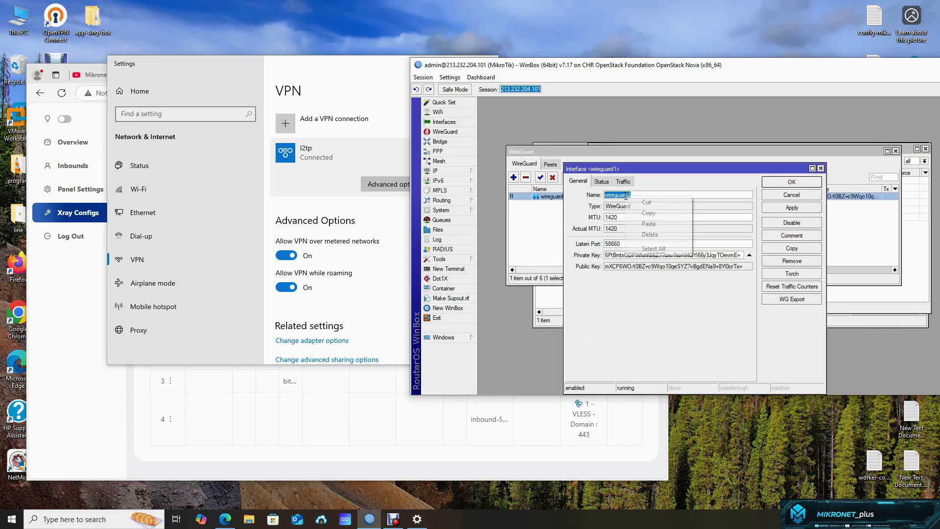
left_click(651, 214)
left_click(793, 195)
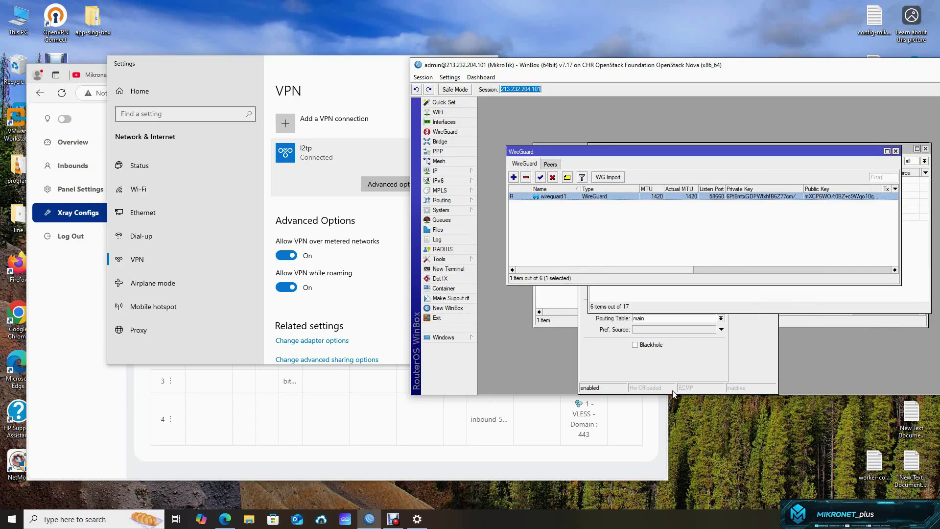
- Save the 0.0.0.0/0 route with routing table vpn and gateway wireguard1
left_click(672, 389)
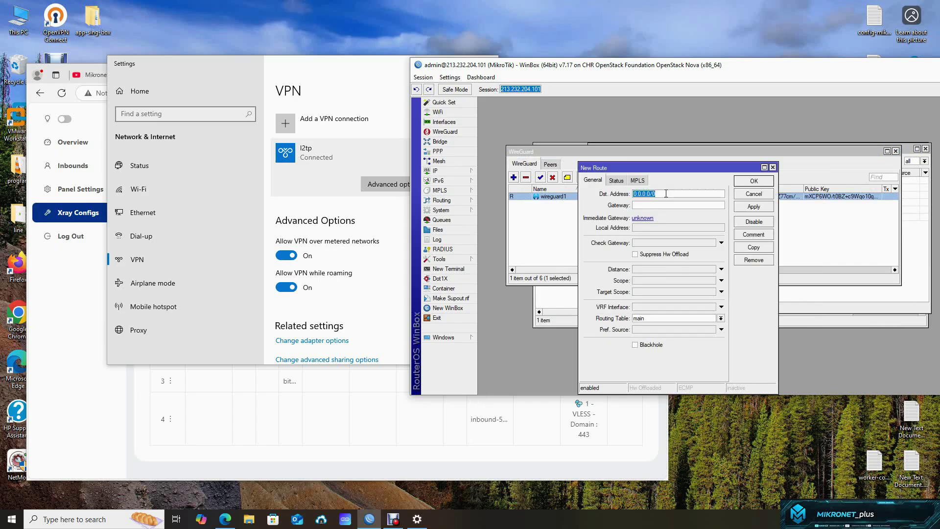
left_click_drag(666, 193, 635, 195)
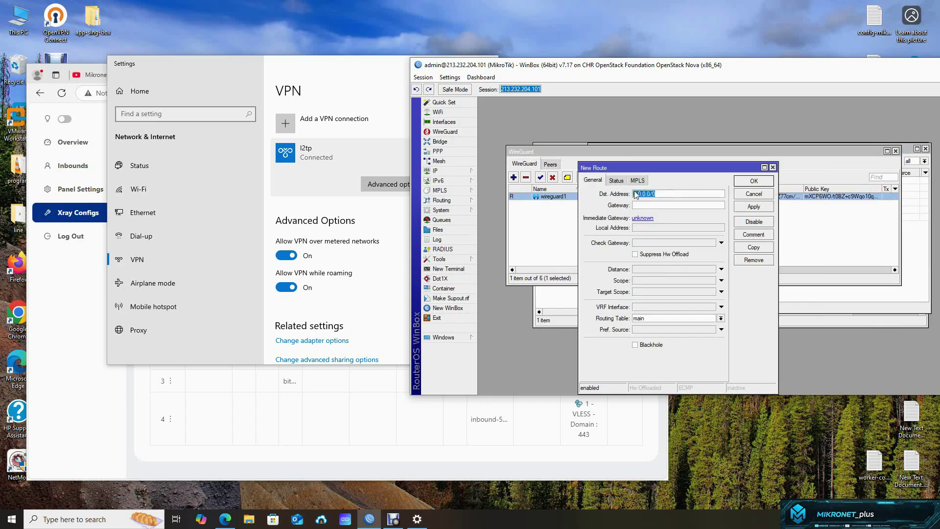
left_click(658, 194)
left_click(651, 318)
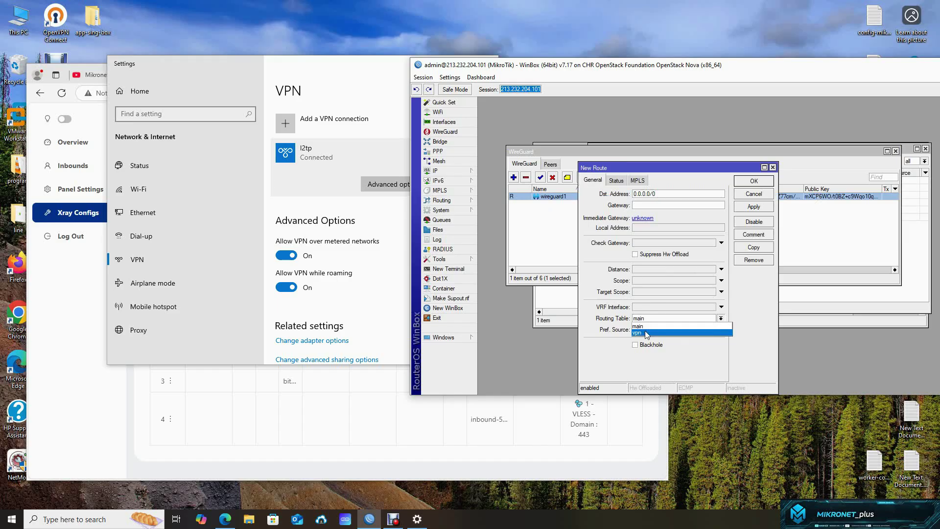
left_click(646, 333)
left_click(652, 204)
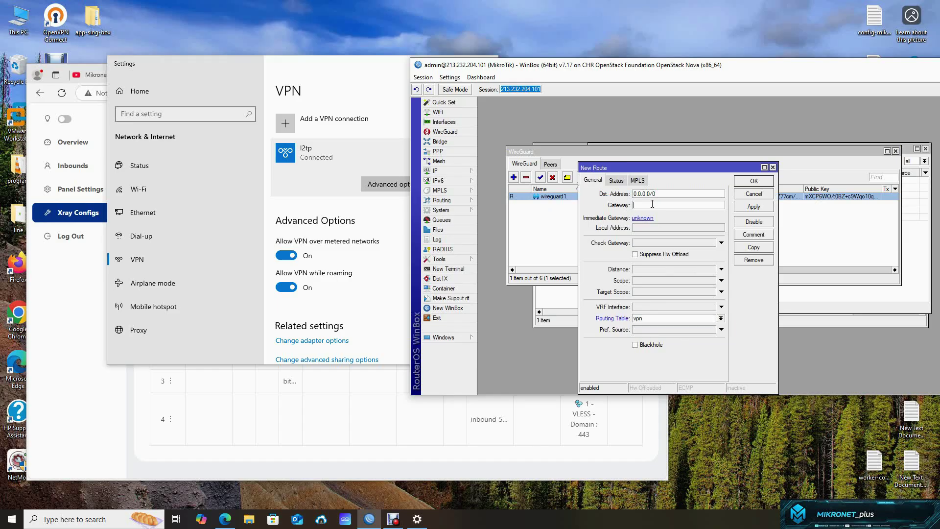
key("ctrl+v")
left_click(754, 181)
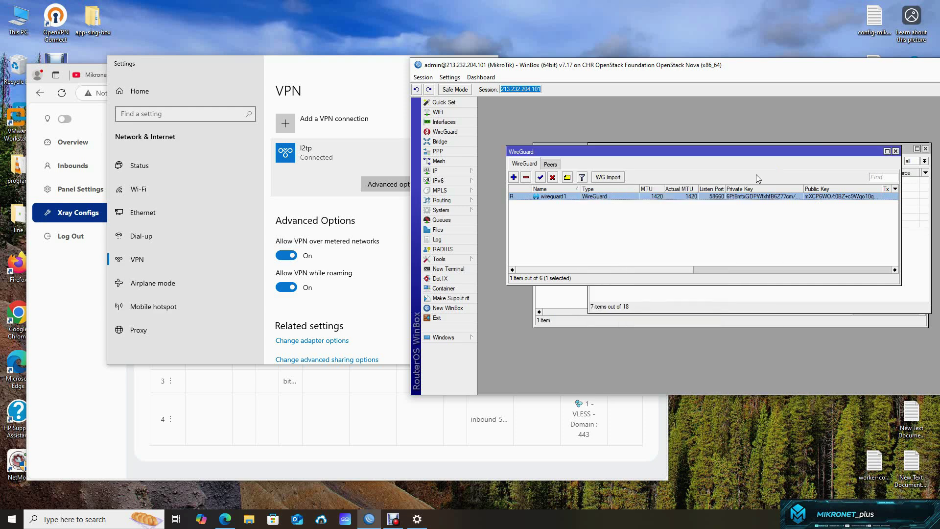
- Open a new Edge tab and search for 'my ip'
left_click(117, 416)
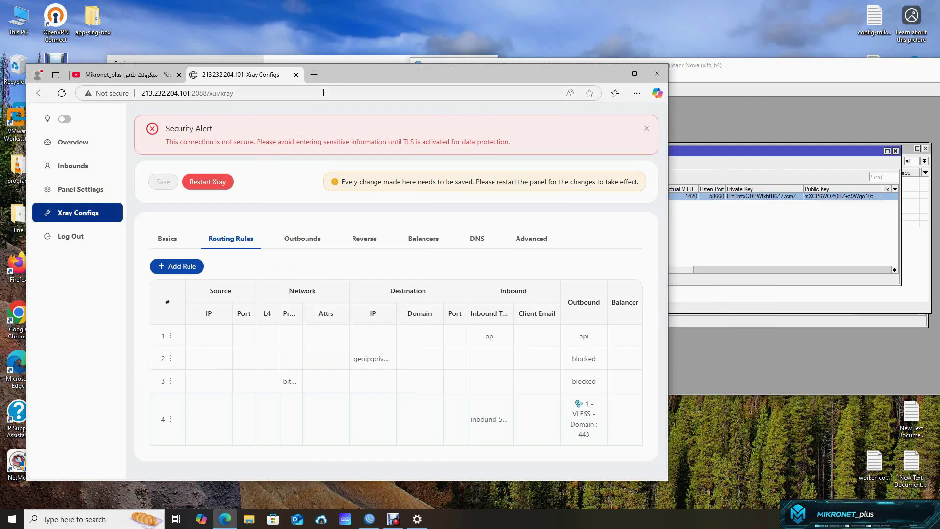
left_click(313, 74)
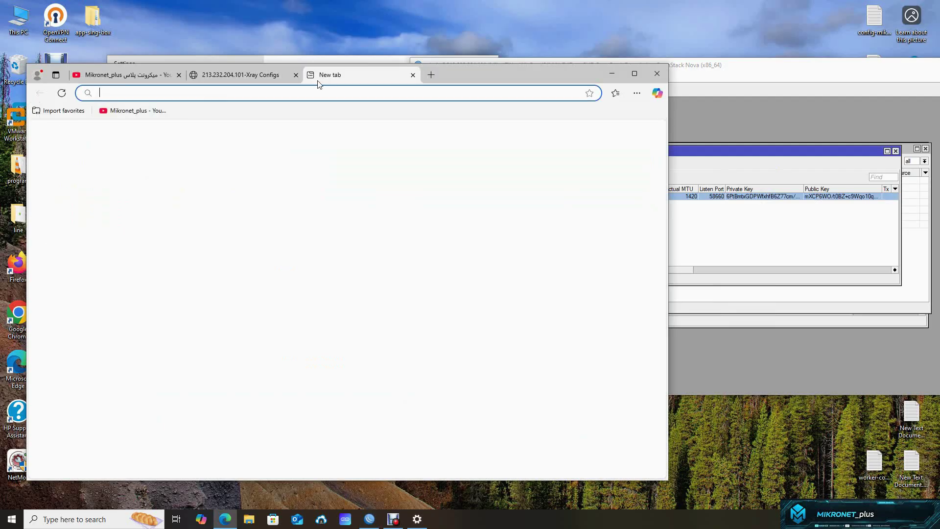
type("my ip")
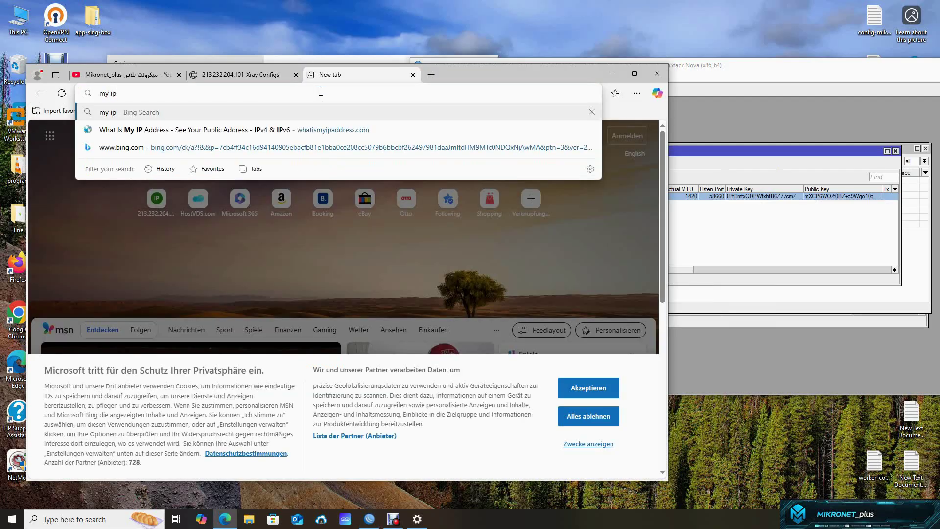
key("Return")
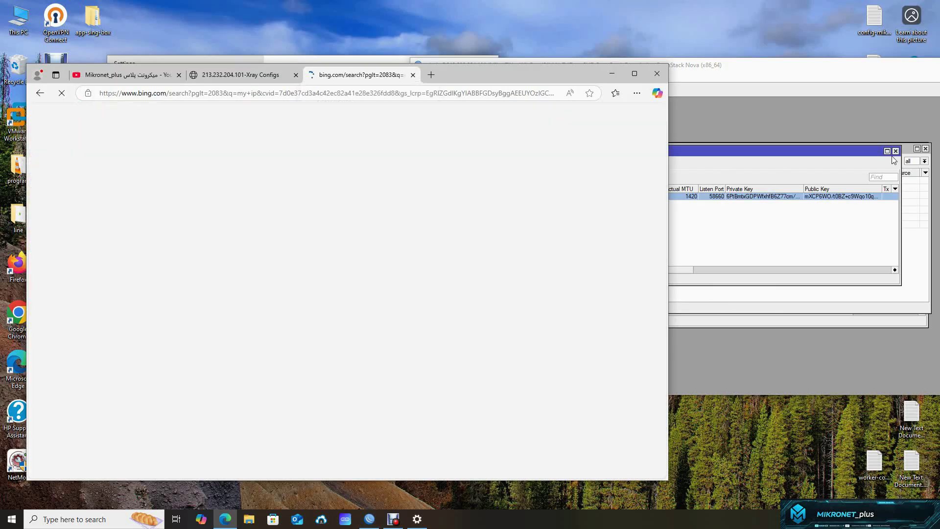
- Close WinBox's route list and open the first what-is-my-IP search result
left_click(895, 151)
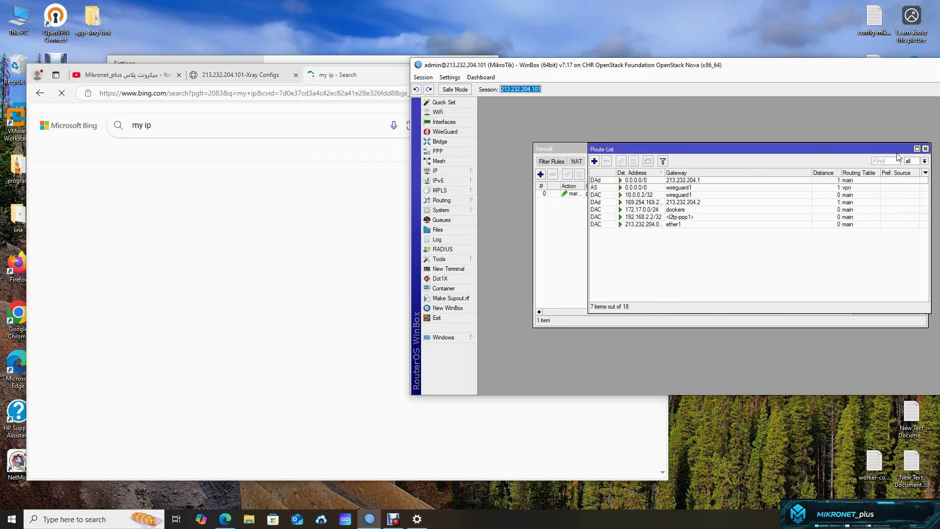
left_click(925, 149)
left_click(300, 224)
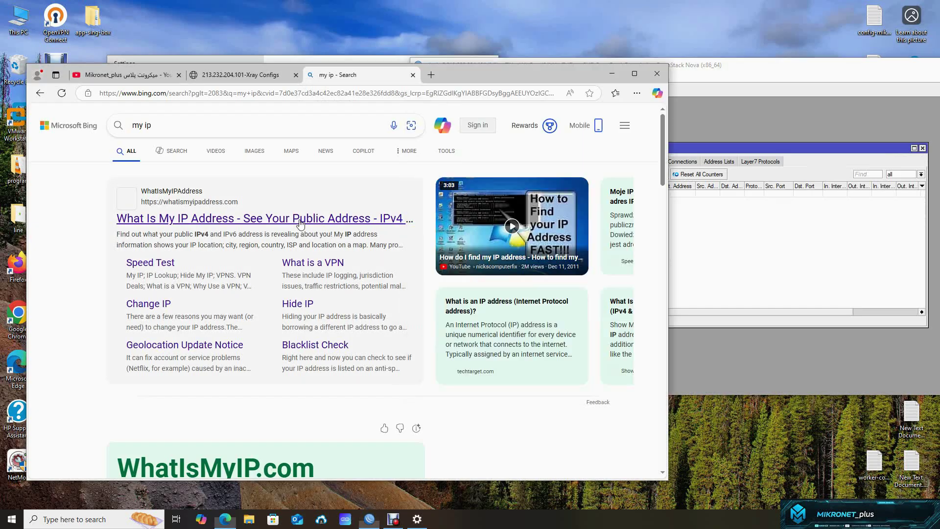
left_click(741, 247)
- Open the mangle rule and check its source address 192.168.2.0/24 on the General tab
double_click(651, 193)
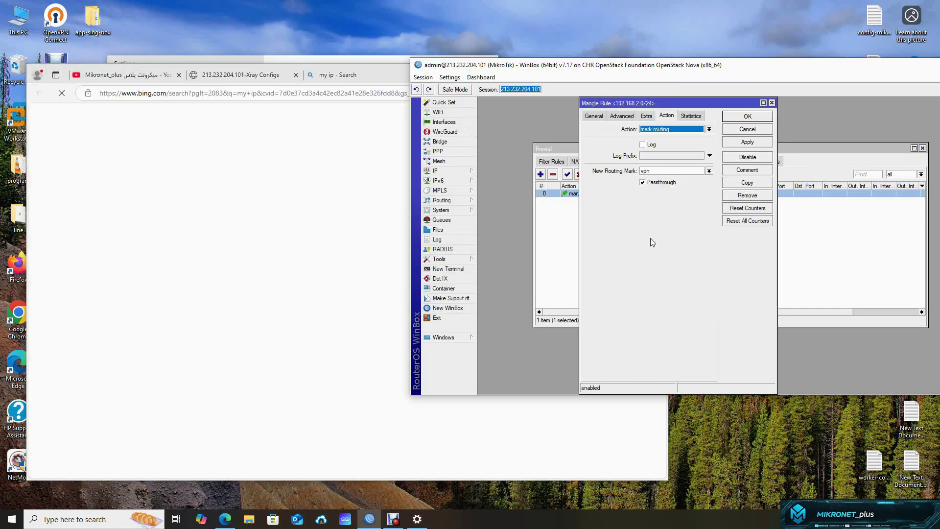
left_click(594, 116)
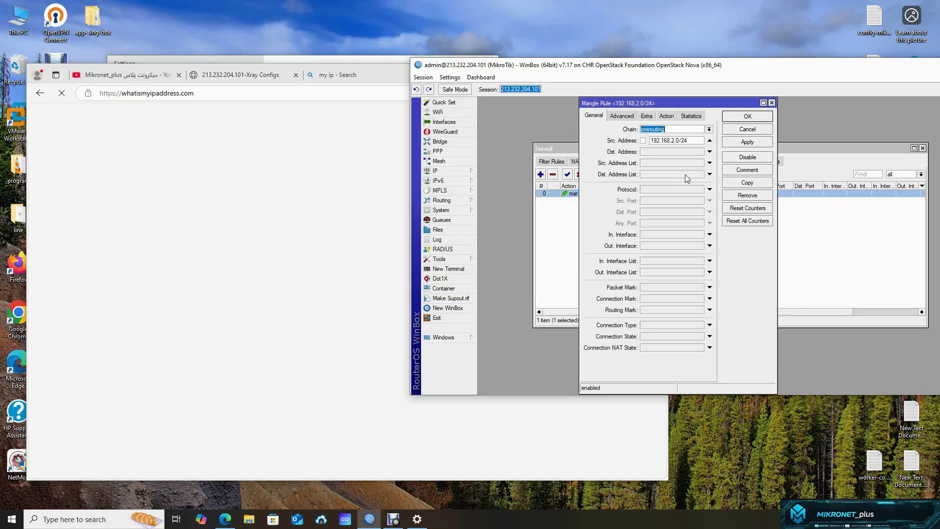
double_click(689, 142)
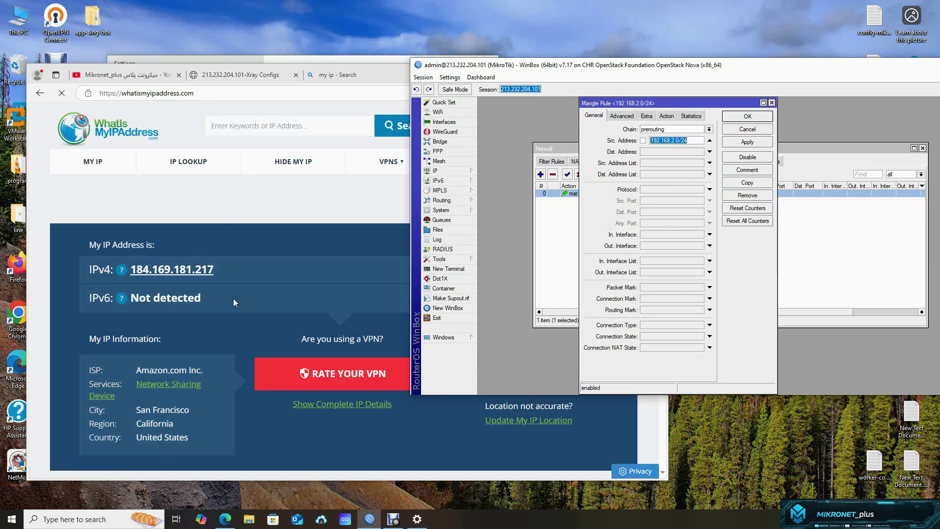
- Show the WireGuard peers' traffic, then switch Edge to the Xray Configs tab
left_click(445, 132)
left_click(550, 164)
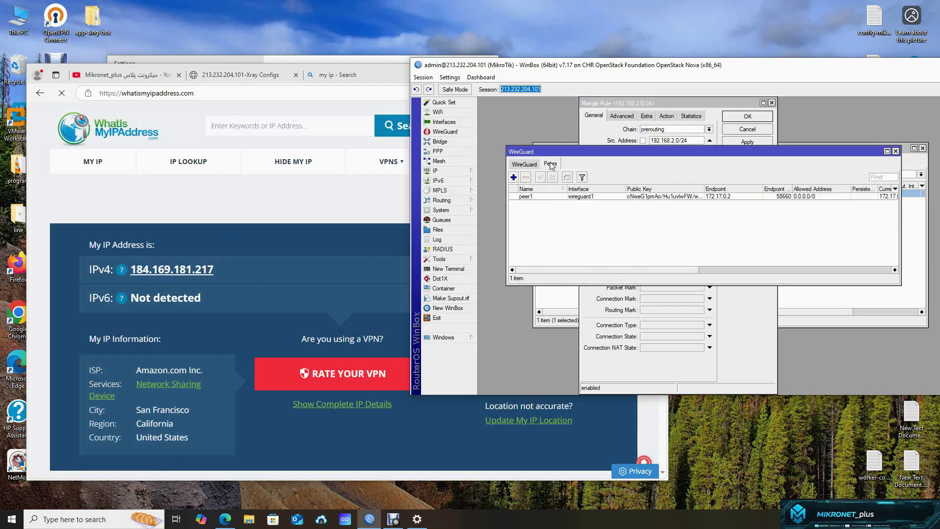
left_click_drag(607, 269, 747, 263)
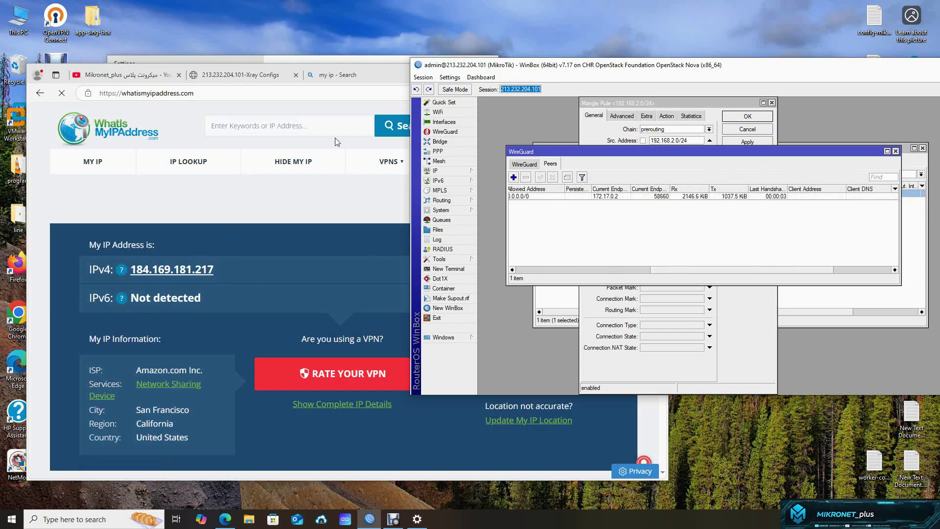
left_click(245, 75)
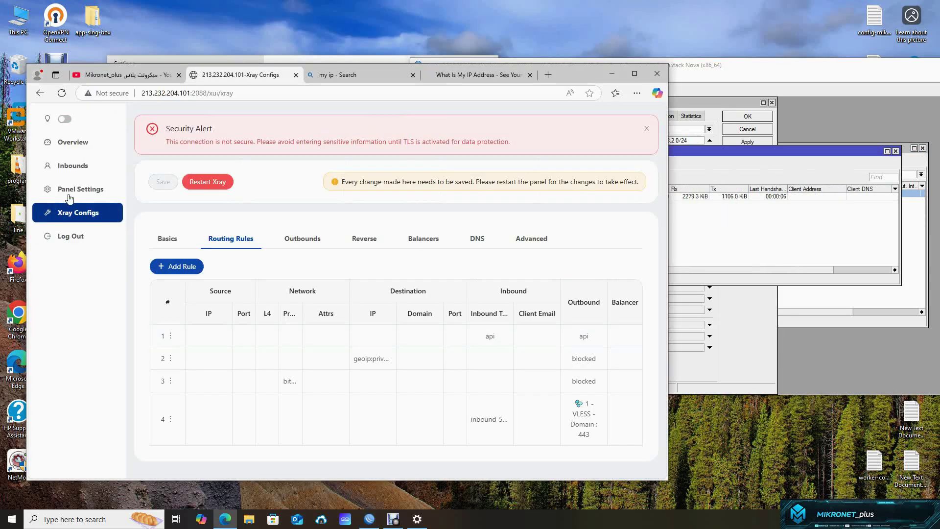
- Check 3X-UI Inbounds: the wireguard inbound on port 58660 shows 3.38 MB traffic
left_click(76, 166)
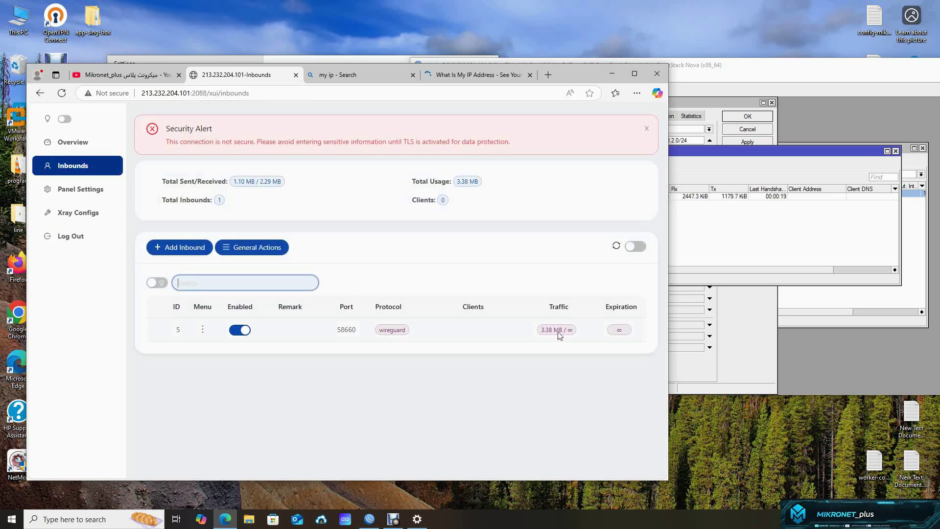
mouse_move(542, 339)
left_click(820, 163)
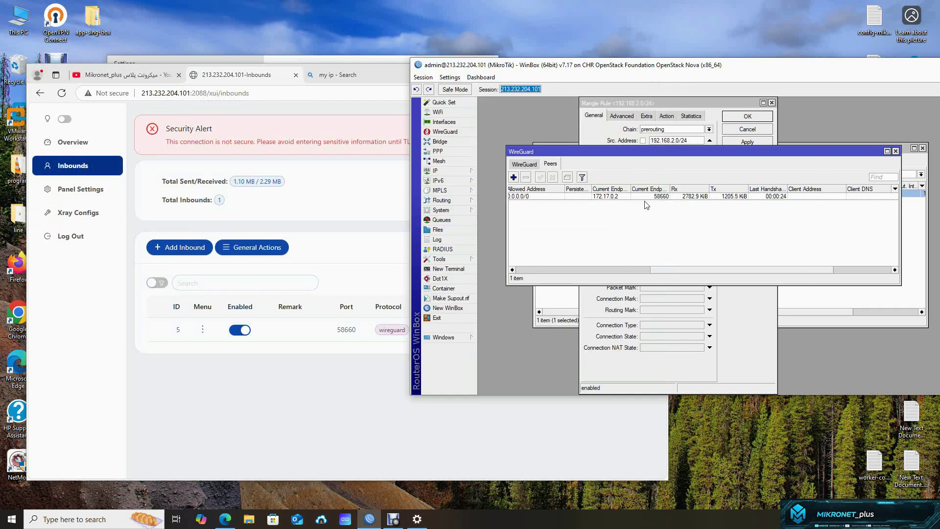
- Close the WireGuard window and inspect the mangle rule's Src. Address 192.168.2.0/24
left_click(895, 151)
left_click(696, 142)
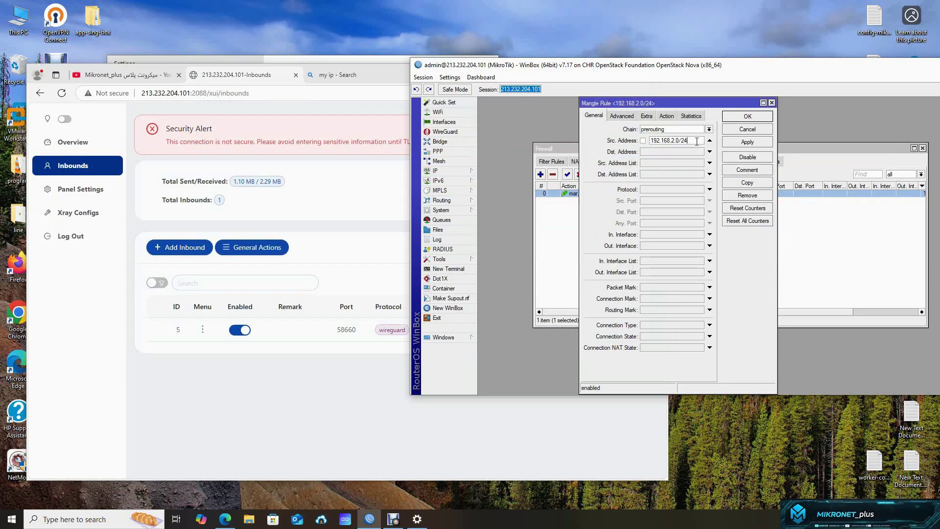
left_click_drag(681, 141, 646, 142)
left_click(690, 141)
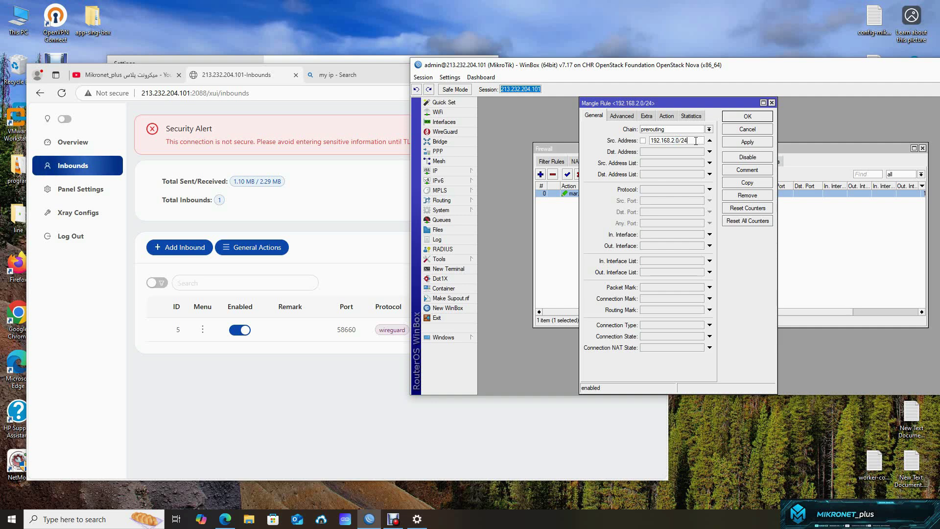
left_click_drag(696, 141, 616, 141)
left_click(696, 141)
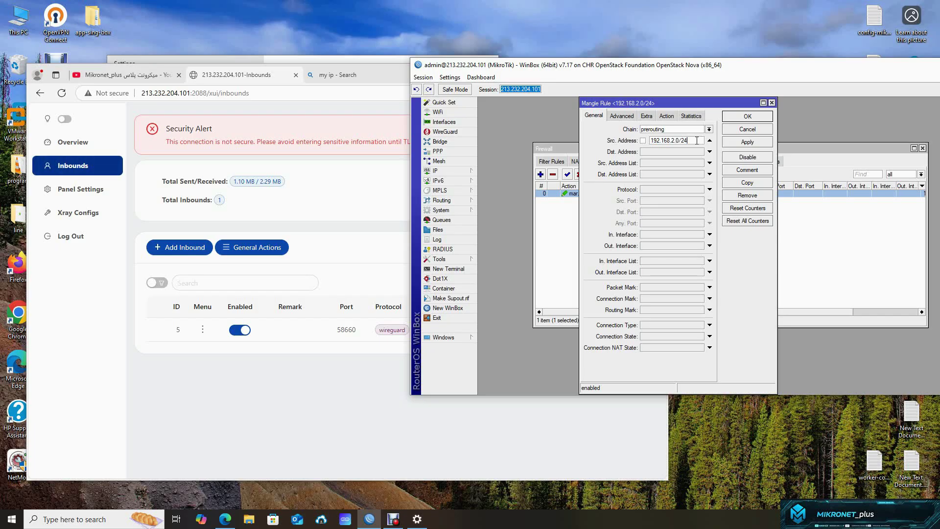
- Reposition the WinBox main window and the Mangle Rule dialog
left_click_drag(800, 68, 687, 52)
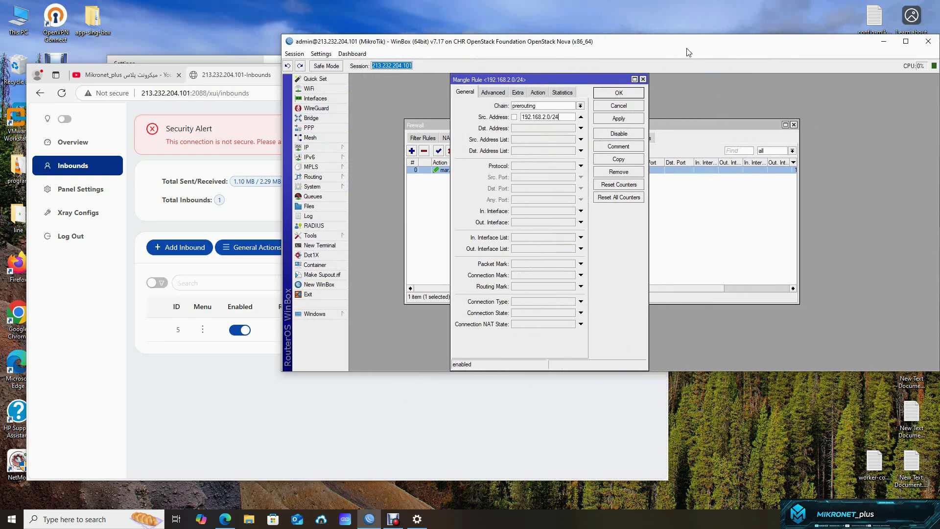
right_click(851, 67)
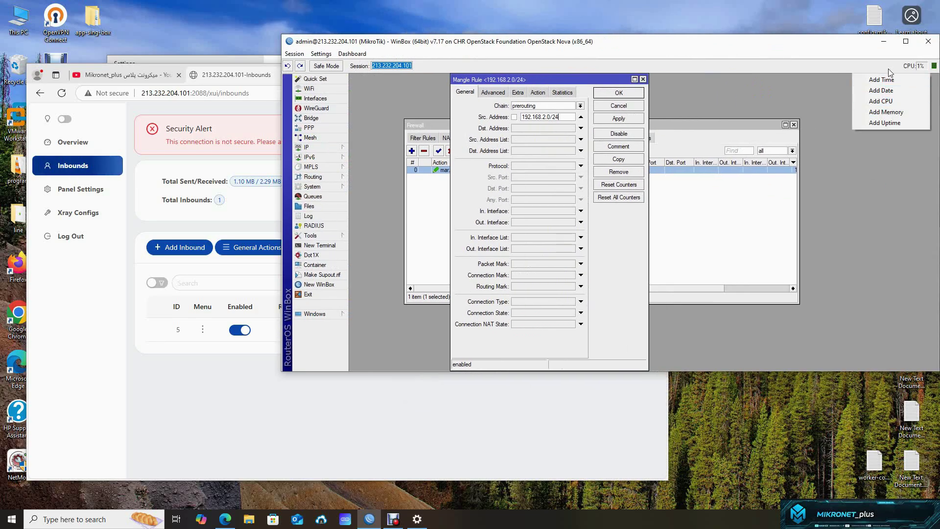
left_click(865, 63)
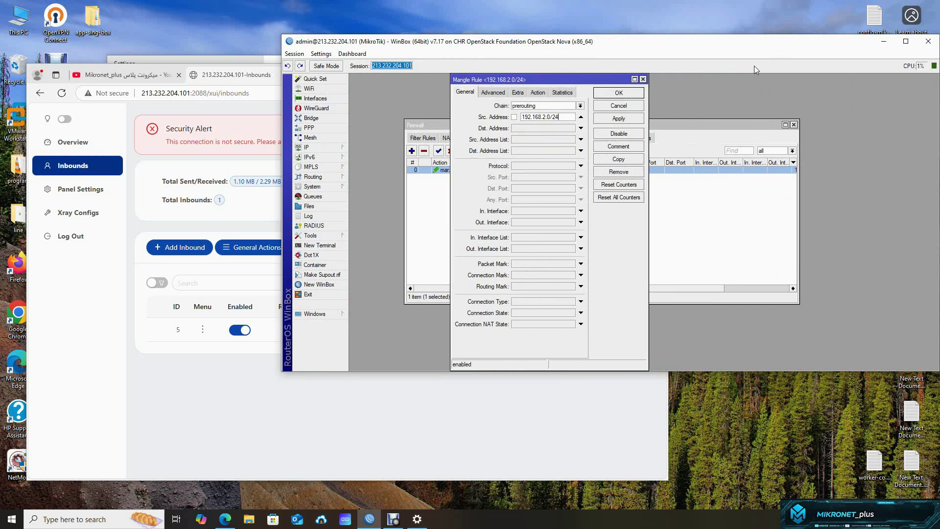
left_click_drag(580, 83, 567, 86)
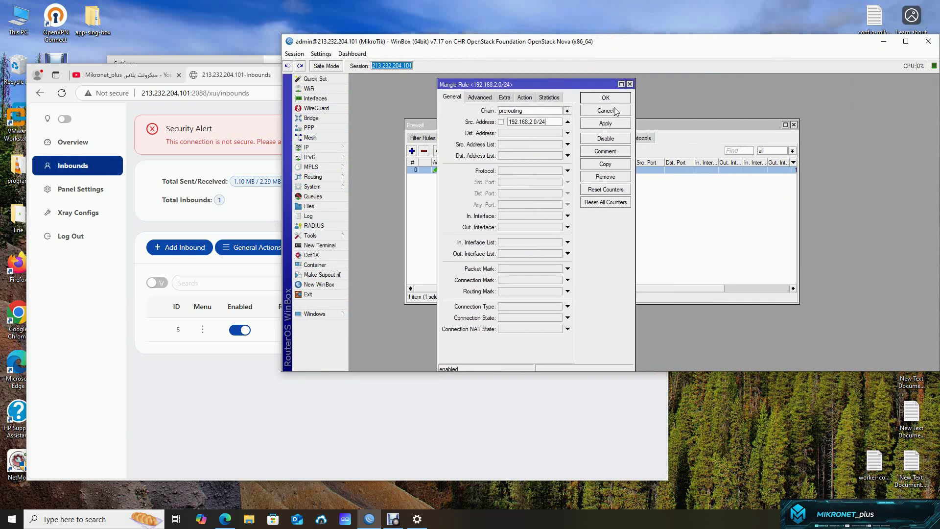